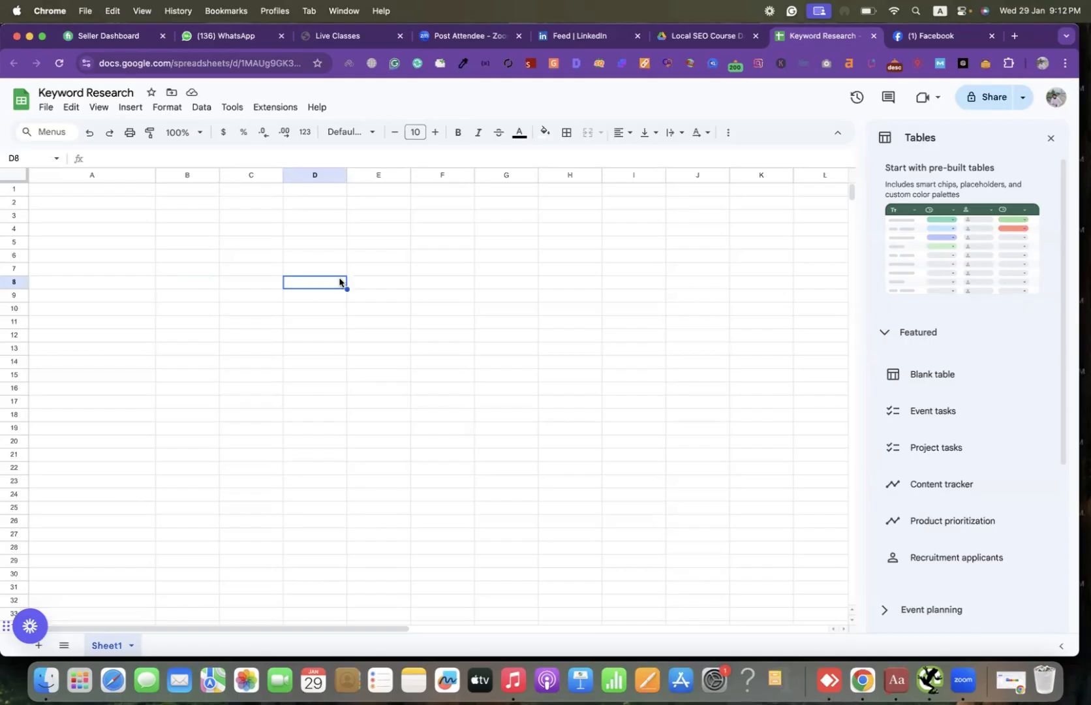
# Enter the heading "Tyes keywords" in cell A1.
pyautogui.click(94, 188)
pyautogui.write('Ty')
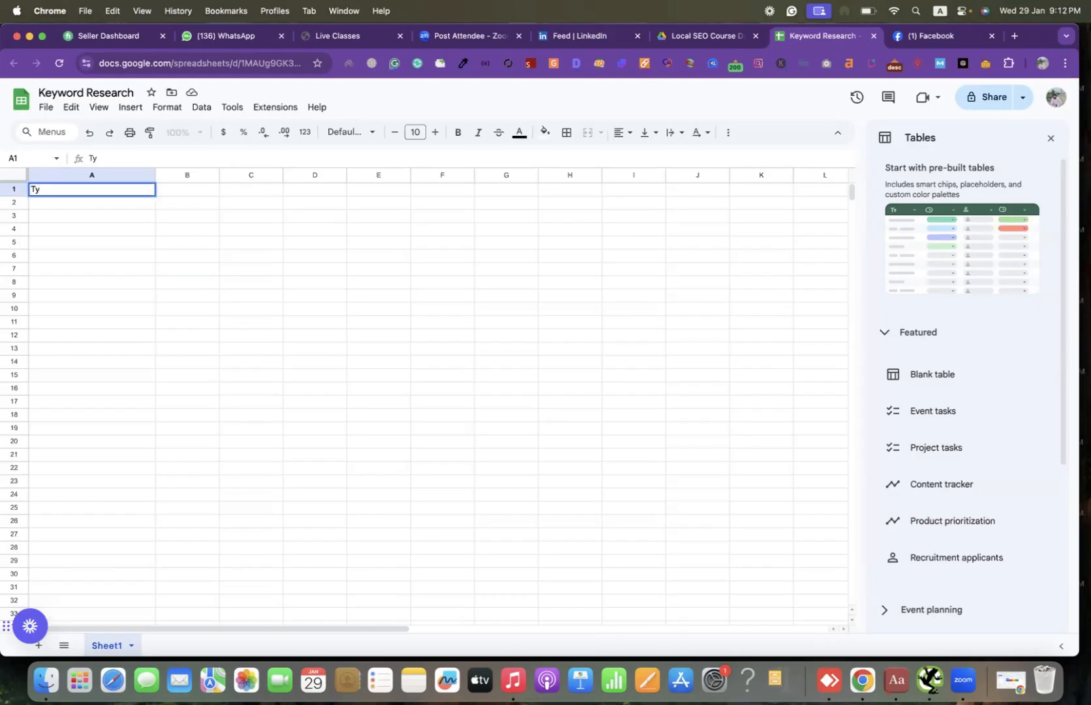
pyautogui.write('es')
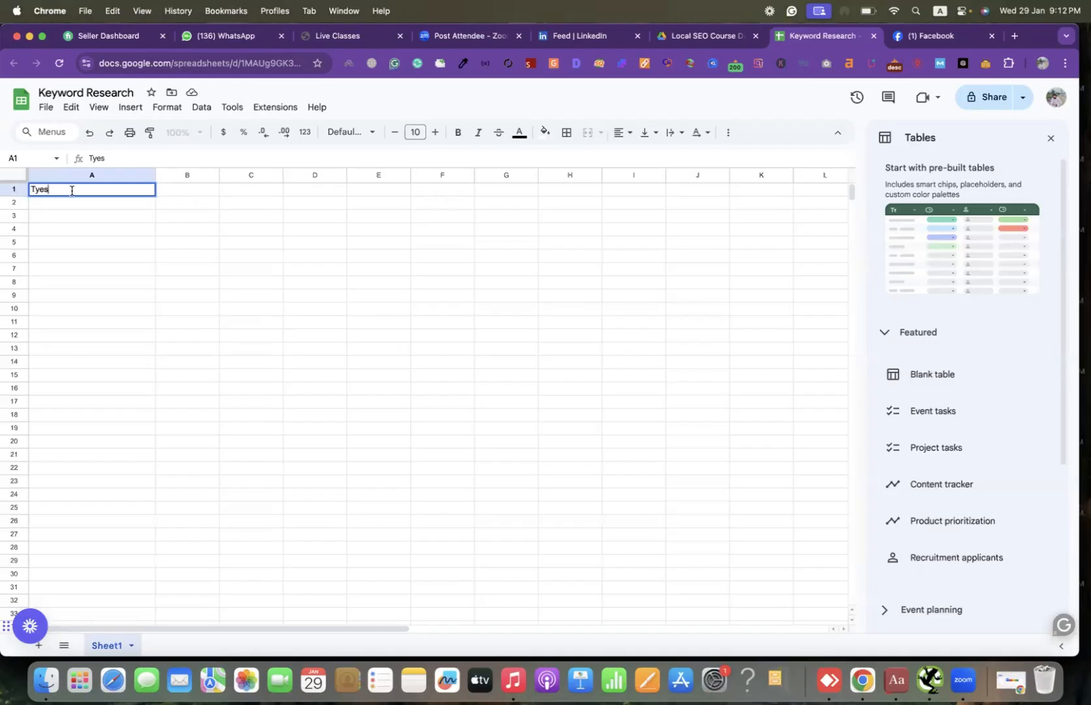
pyautogui.write('keywords')
# List the first two keyword types under the heading: "Information" in A2 and "Commerical" in A3.
pyautogui.click(44, 206)
pyautogui.write('In')
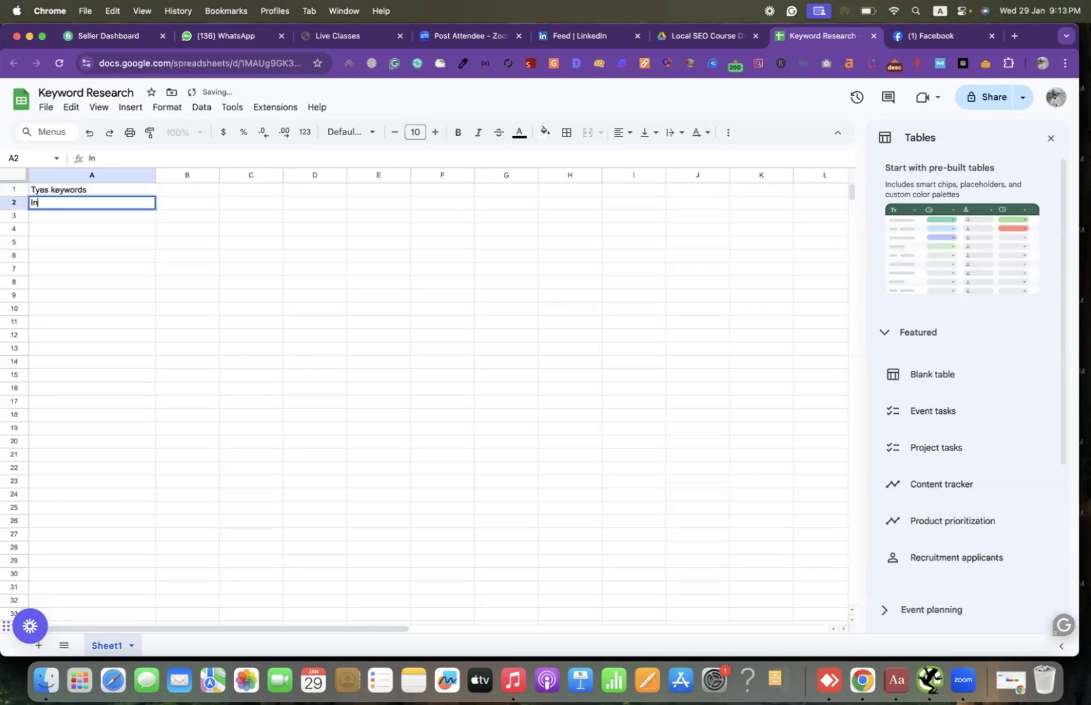
pyautogui.write('formation')
pyautogui.click(37, 218)
pyautogui.write('Commerical')
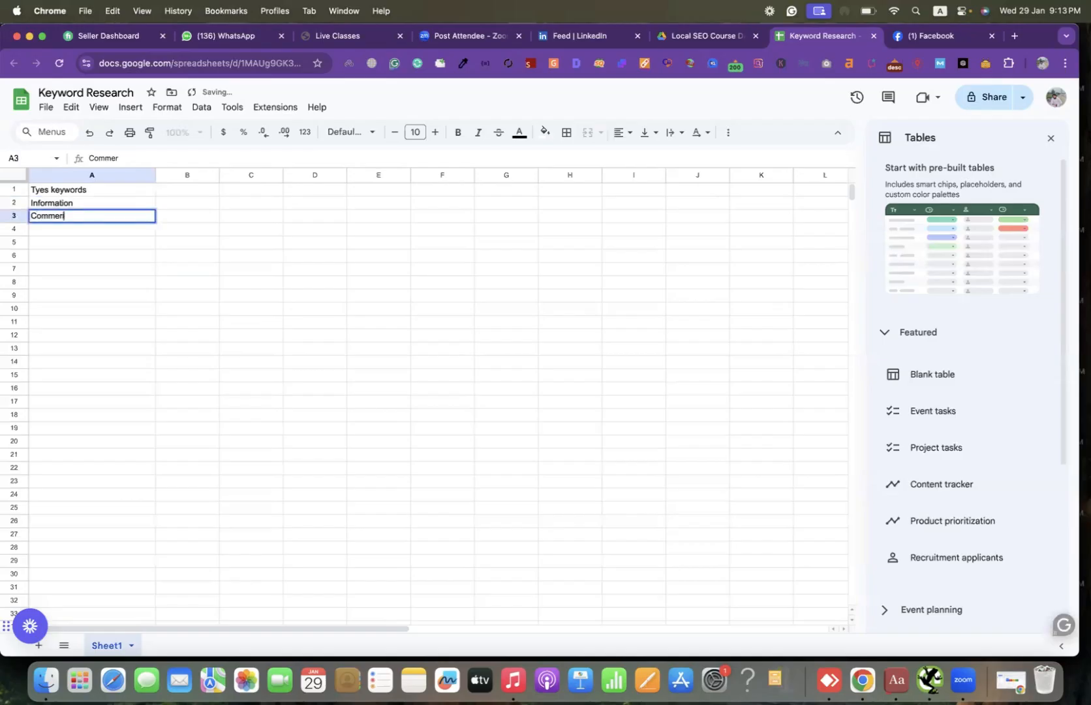
# Add the keyword types "Naviginational" in A4 and "Transcational keywords" in A5.
pyautogui.click(39, 233)
pyautogui.write('Nava')
pyautogui.press('BackSpace')
pyautogui.write('i')
pyautogui.press('BackSpace')
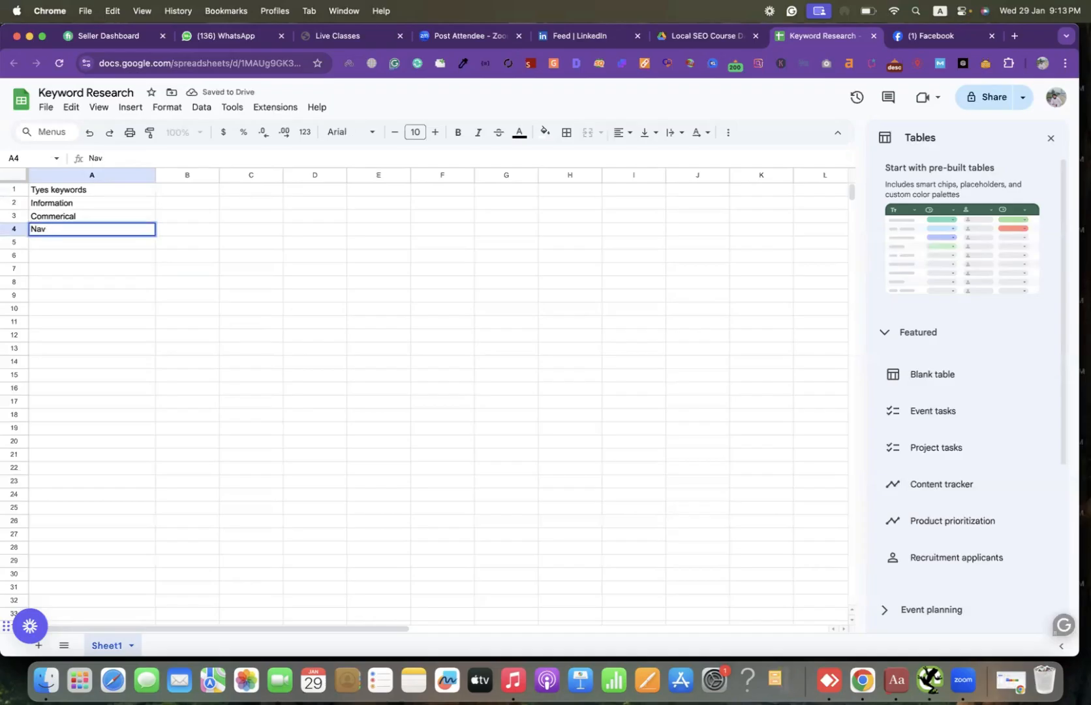
pyautogui.write('iginational')
pyautogui.click(56, 241)
pyautogui.write('Tr')
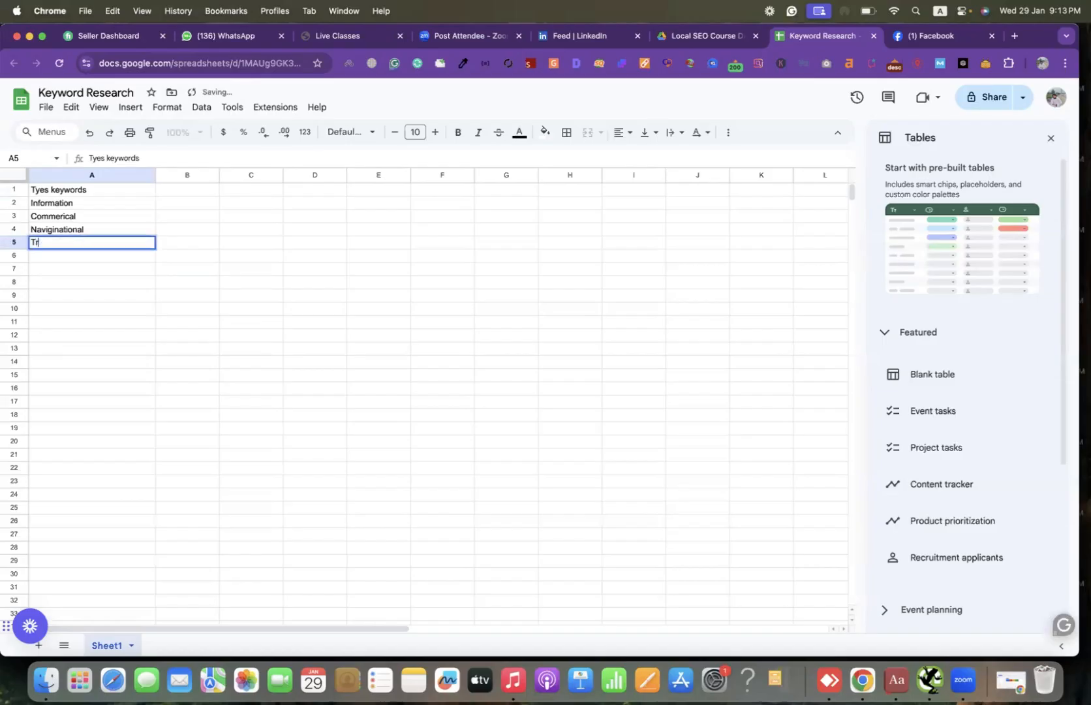
pyautogui.write('anscational keywords')
pyautogui.click(88, 308)
pyautogui.moveTo(59, 206); pyautogui.dragTo(82, 243)
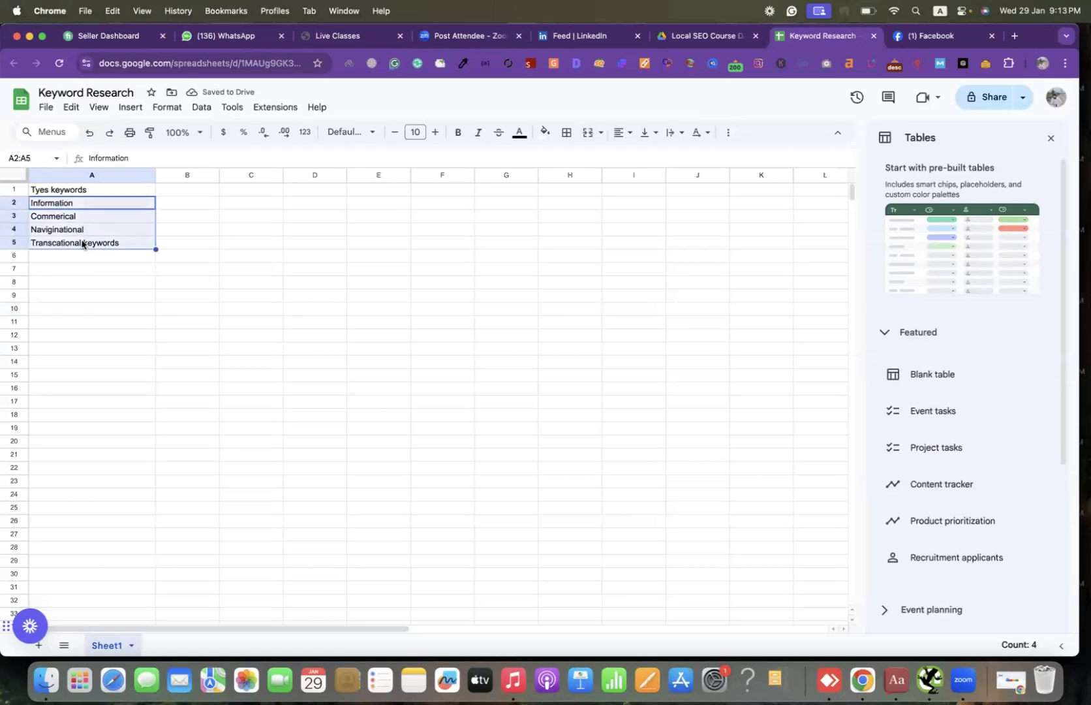
pyautogui.click(73, 273)
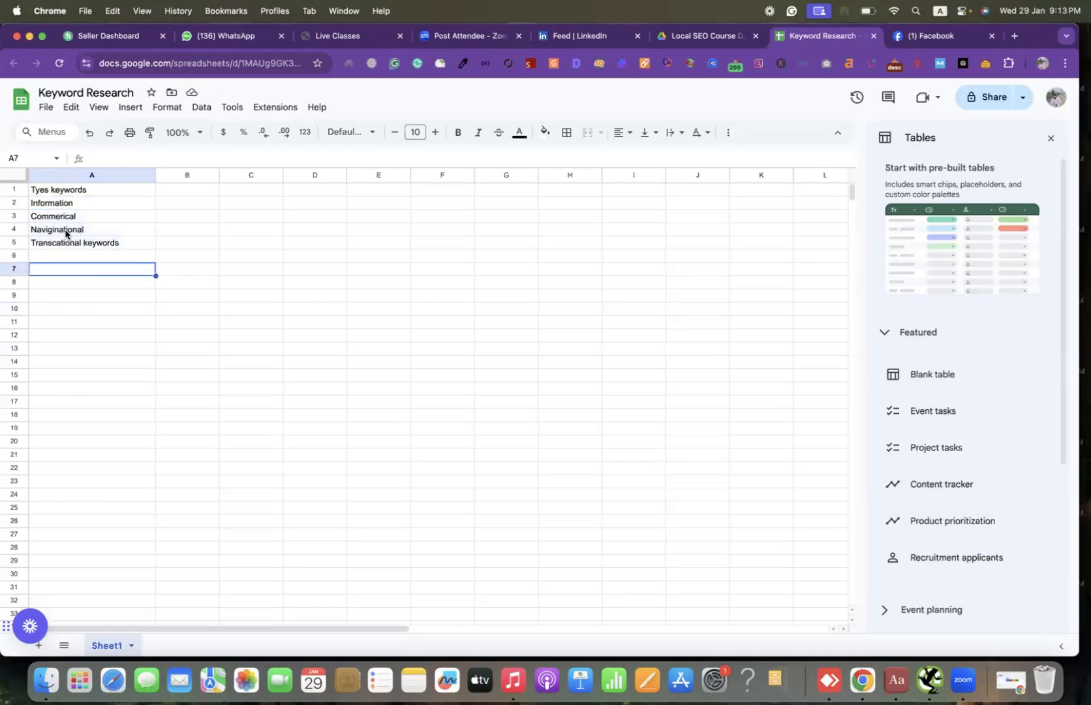
pyautogui.moveTo(64, 216); pyautogui.dragTo(88, 247)
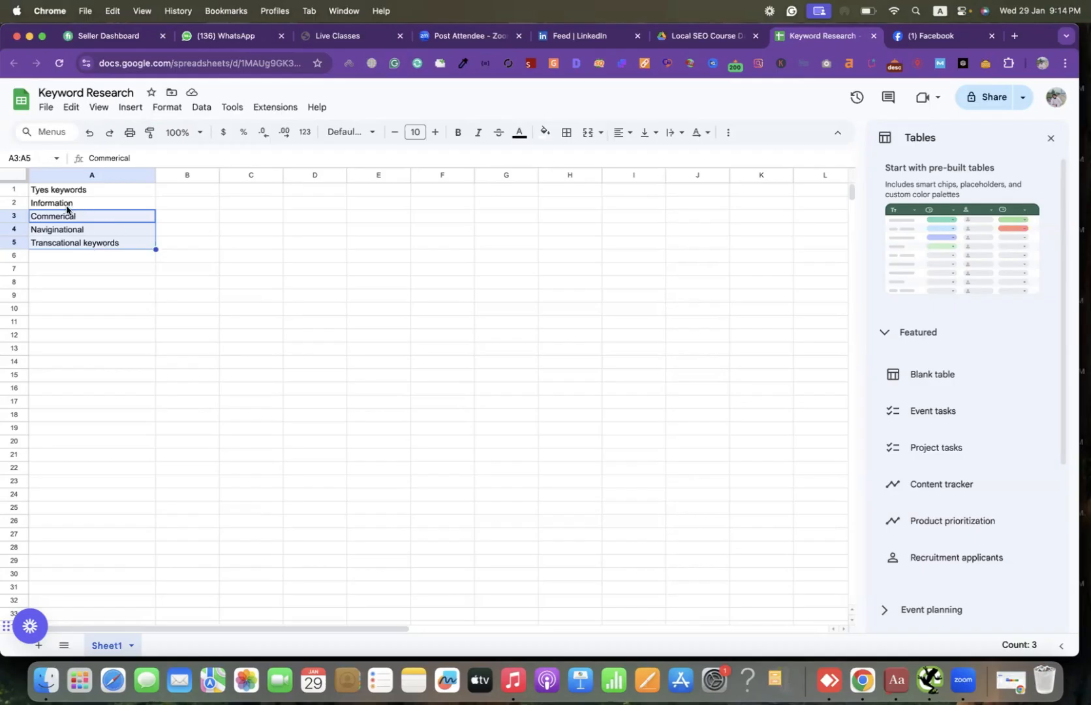
# Enter the section heading "Keywords Veriations" in cell A7, below the list of keyword types.
pyautogui.click(56, 269)
pyautogui.write('Keywords')
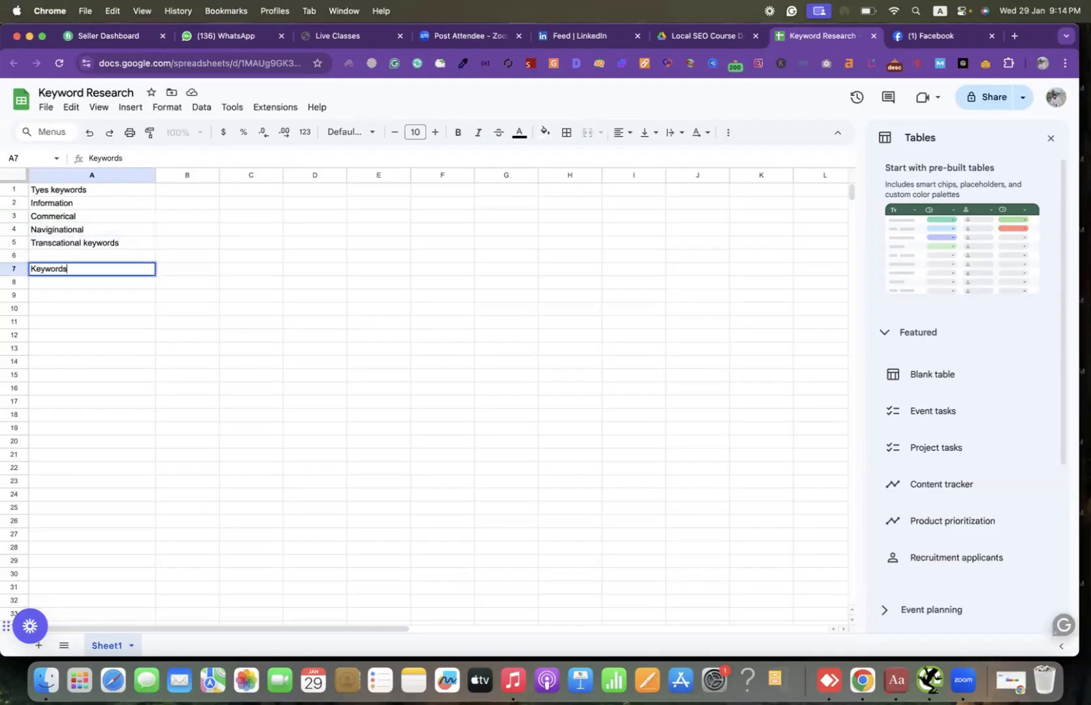
pyautogui.write(' Veriation')
pyautogui.click(62, 289)
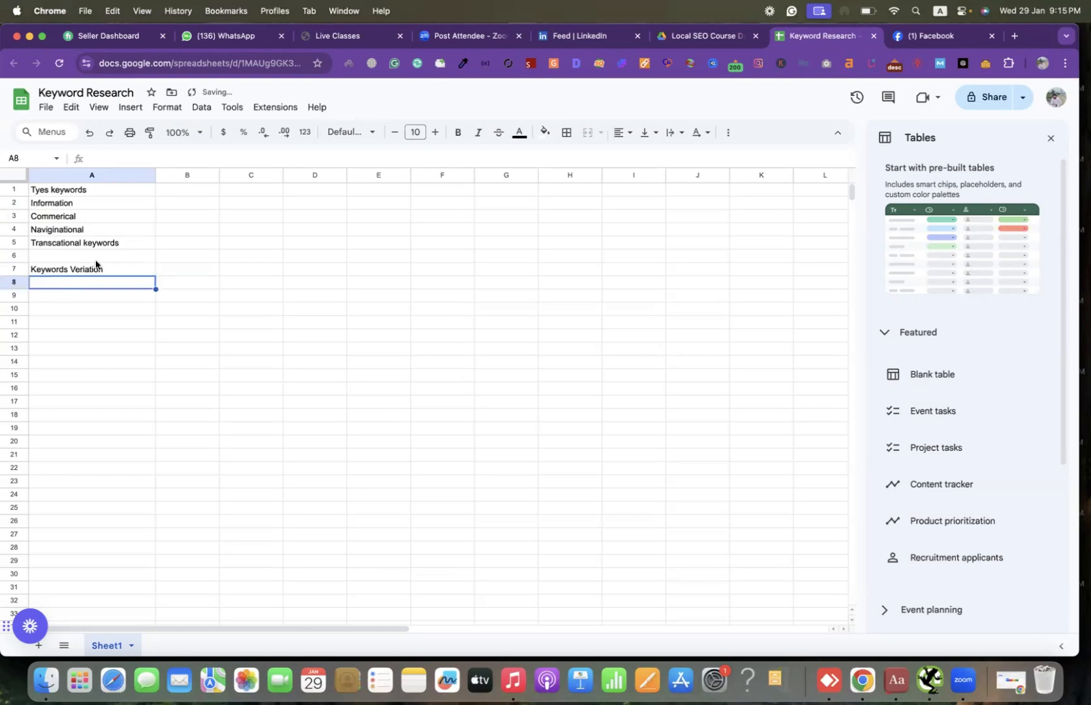
pyautogui.click(130, 267)
pyautogui.doubleClick(124, 268)
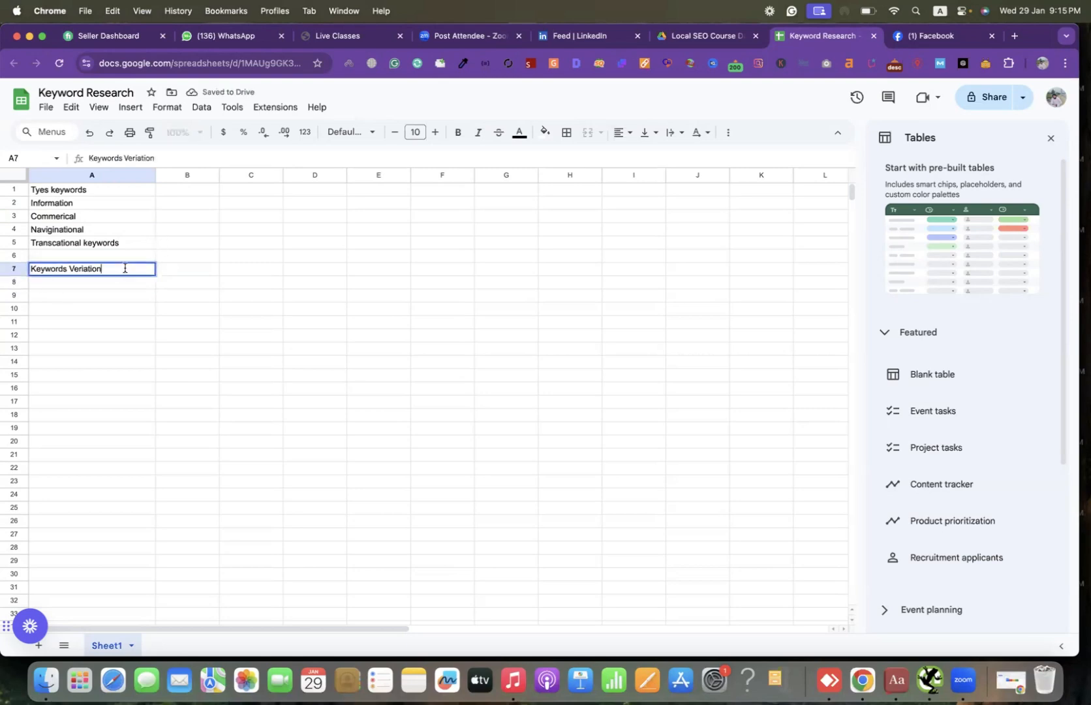
pyautogui.write('s')
pyautogui.click(122, 297)
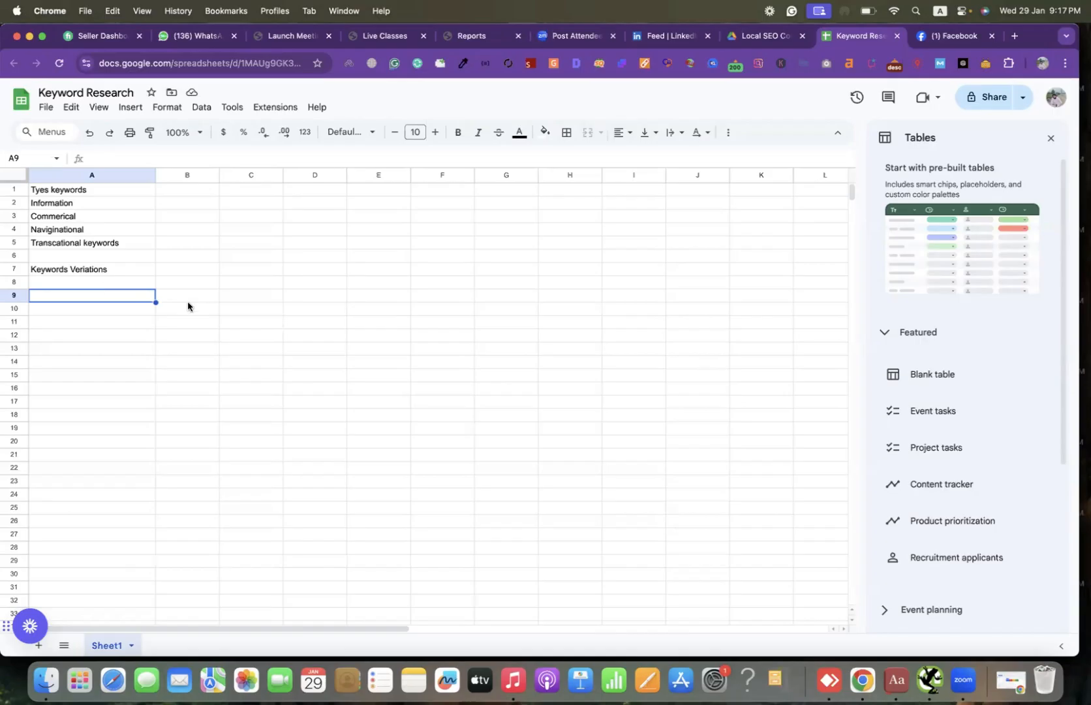
# Make the A7 heading bold at font size 13 and widen column A slightly.
pyautogui.click(67, 273)
pyautogui.click(457, 133)
pyautogui.click(435, 132)
pyautogui.click(435, 133)
pyautogui.click(435, 133)
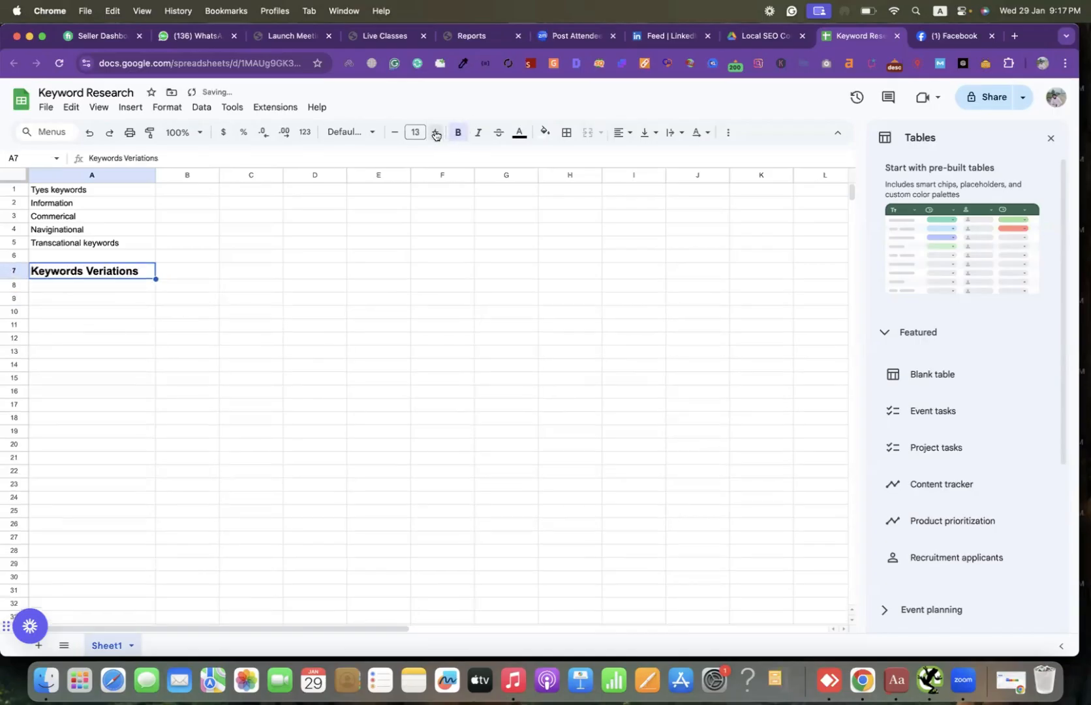
pyautogui.click(173, 220)
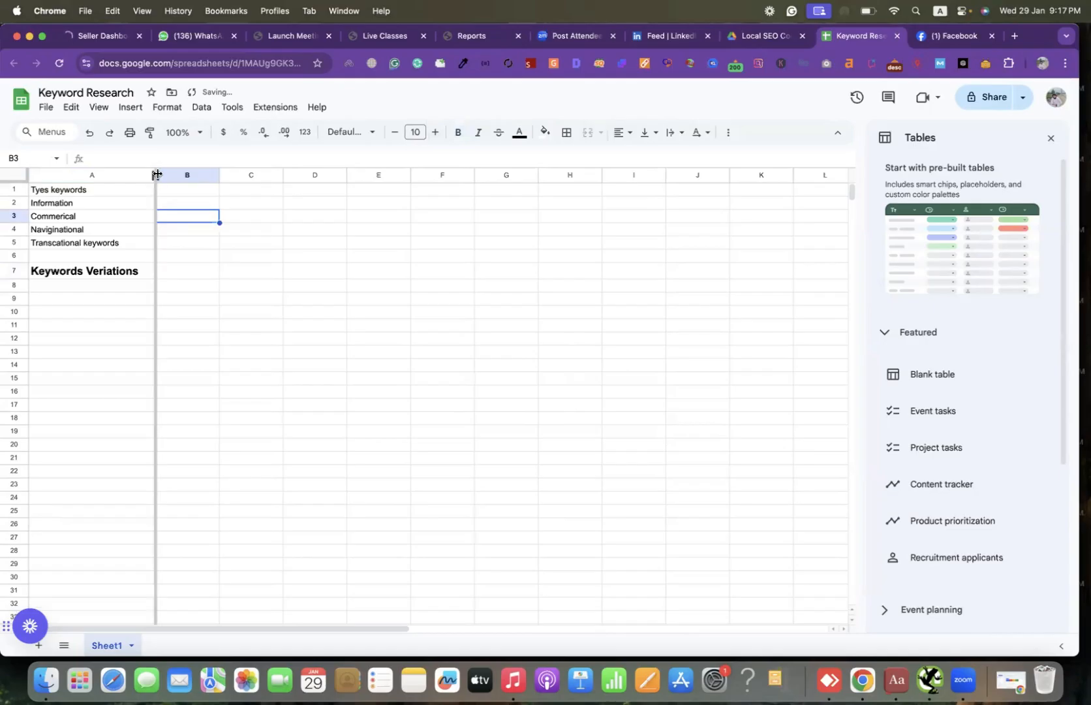
pyautogui.moveTo(156, 175); pyautogui.dragTo(173, 175)
pyautogui.click(107, 273)
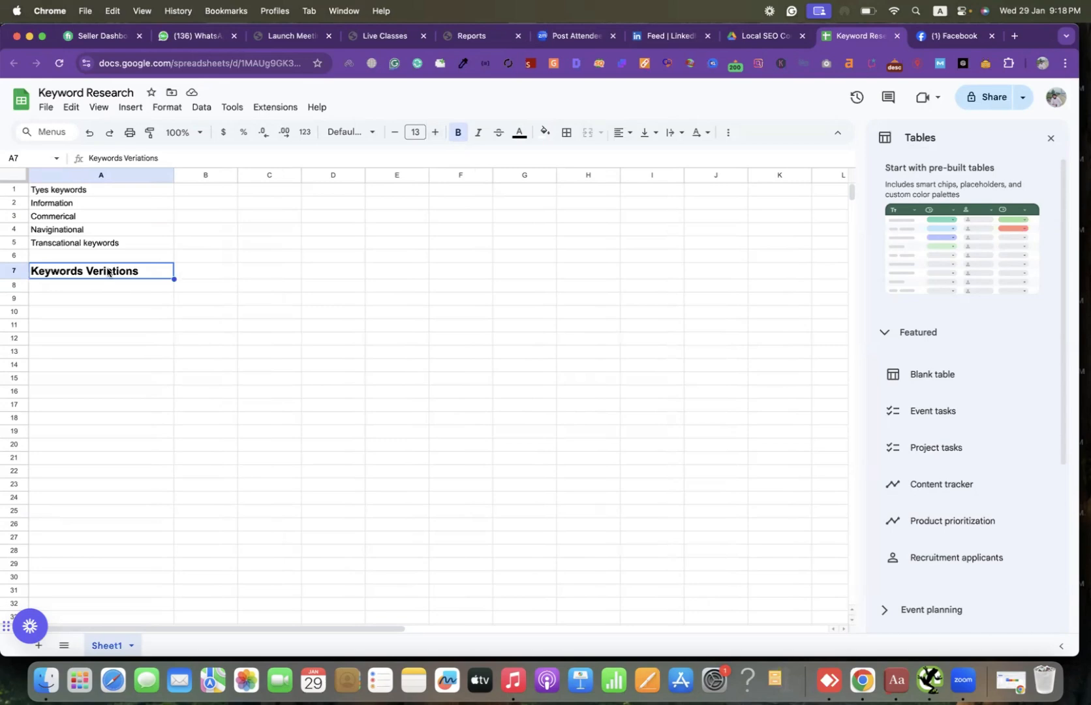
pyautogui.click(457, 141)
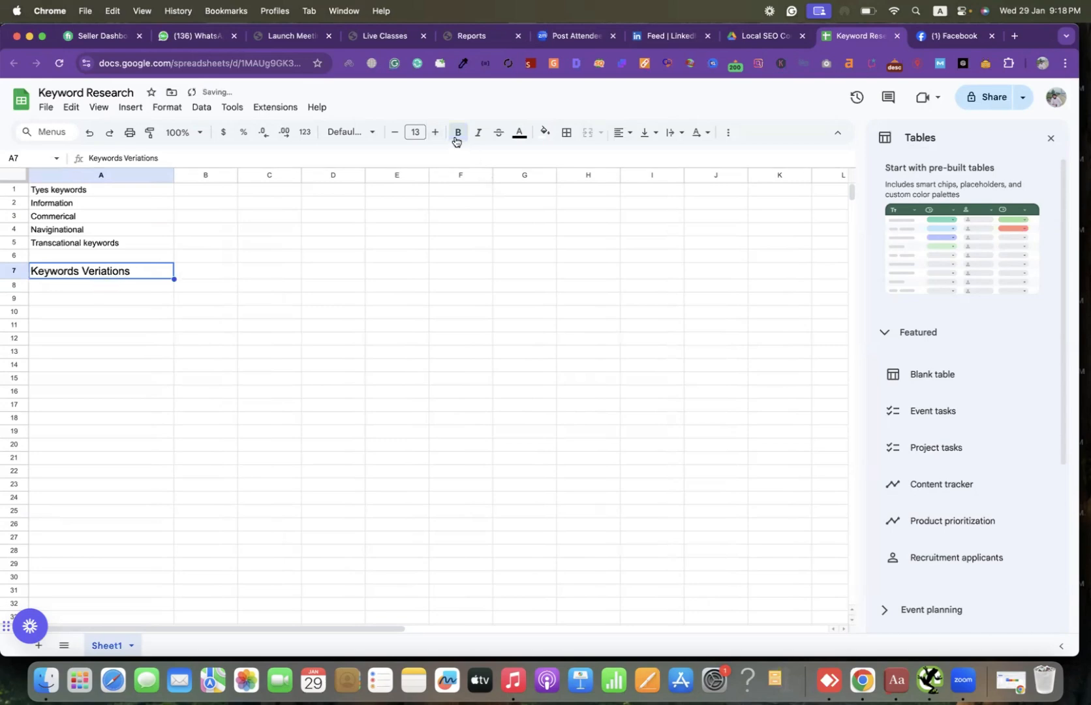
pyautogui.click(457, 131)
# List the London keyword variations "Plumber london", "plumber in london" and "london plumber" in cells A8 to A10.
pyautogui.click(125, 290)
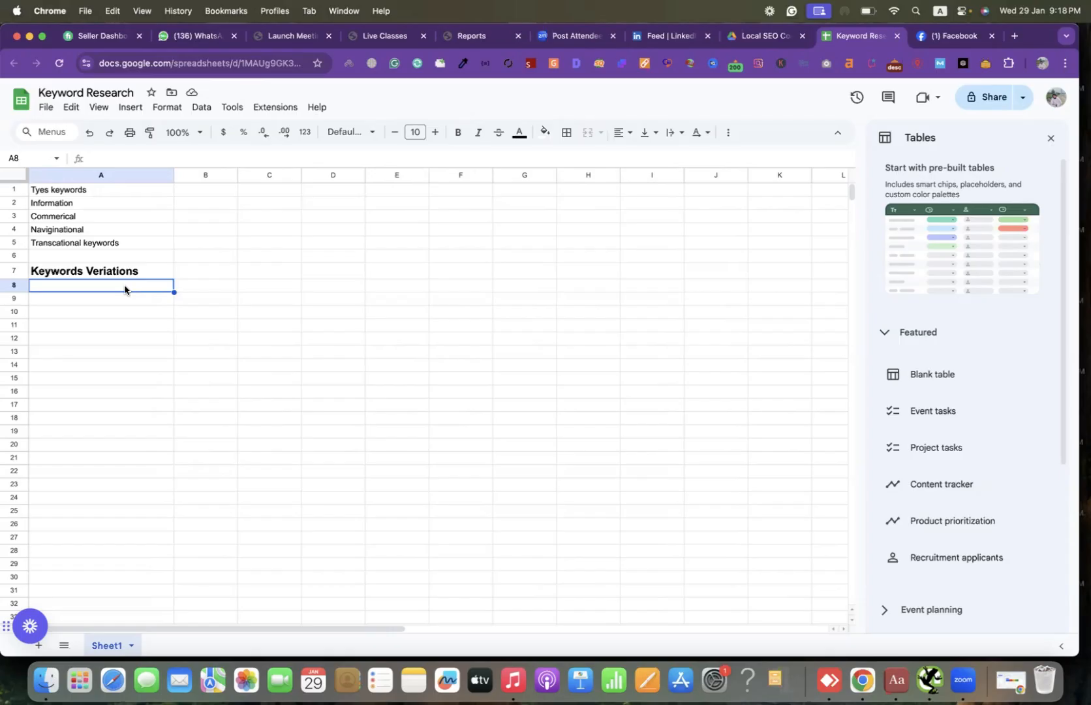
pyautogui.write('Plumber')
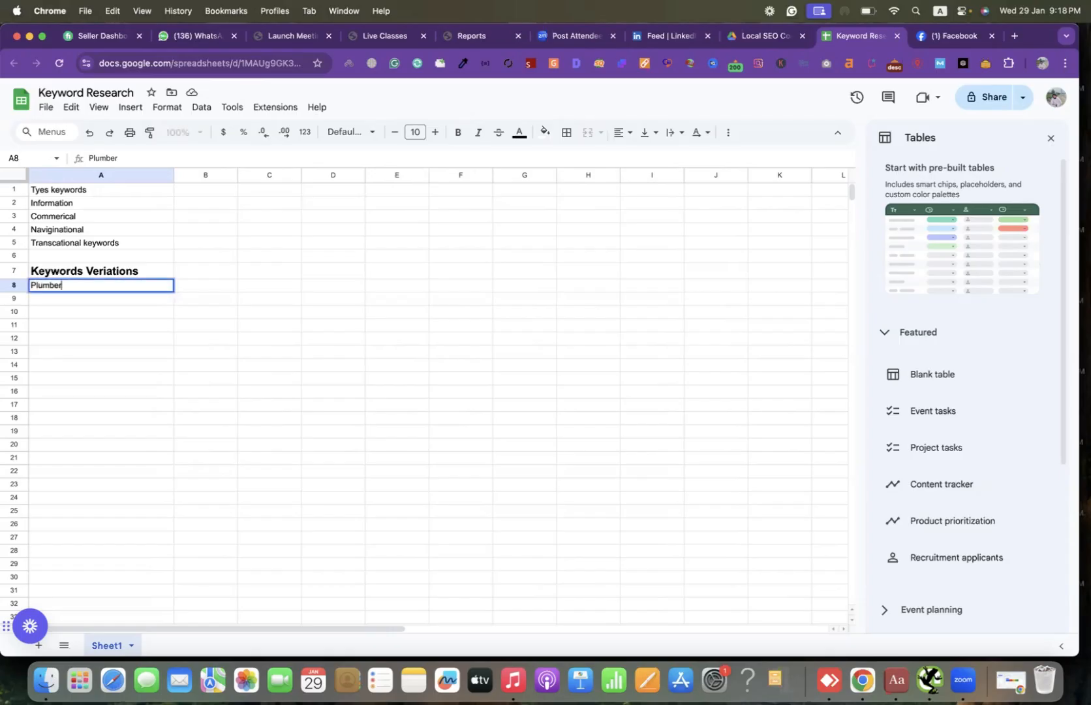
pyautogui.write(' london')
pyautogui.click(90, 295)
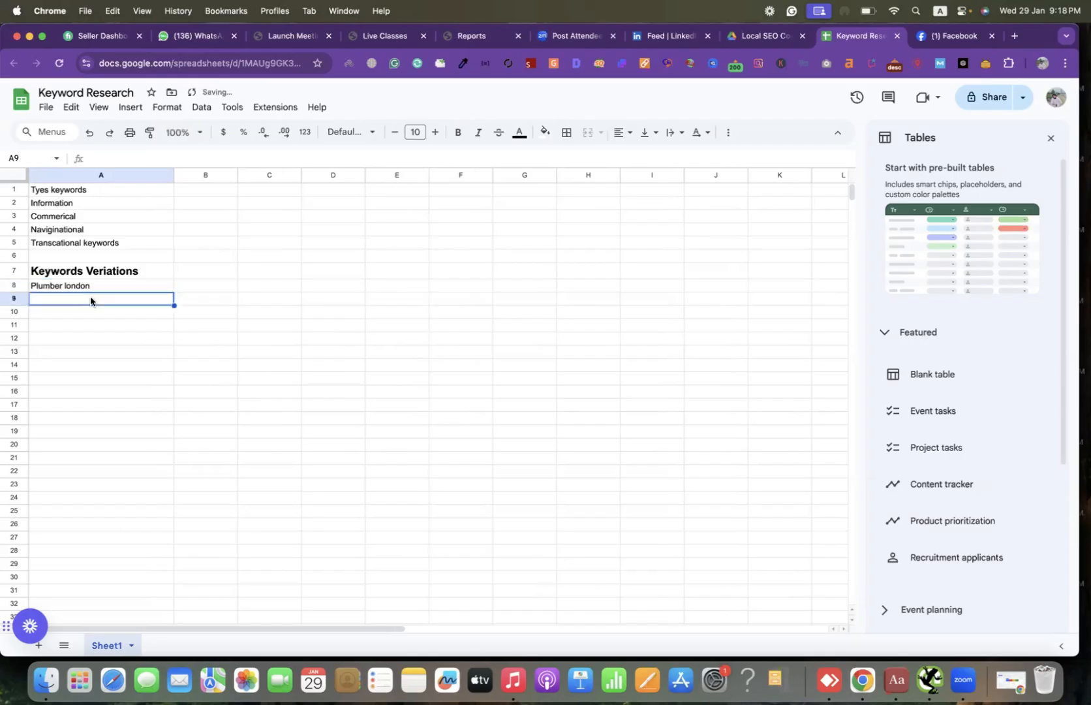
pyautogui.write('plumber ')
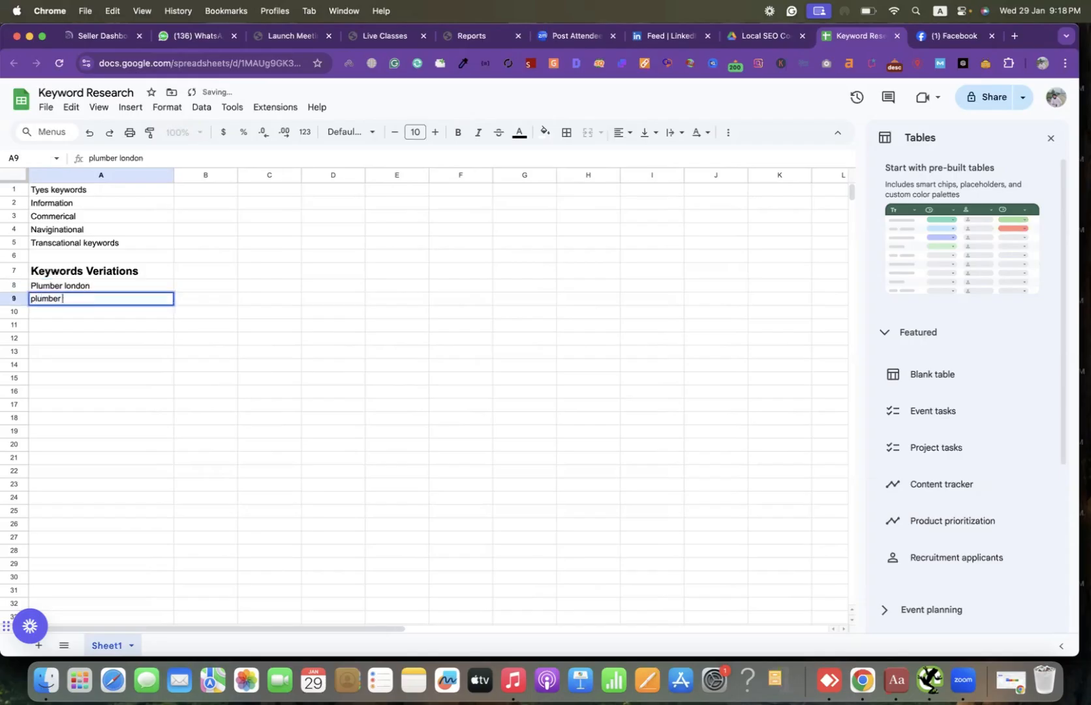
pyautogui.write('in london')
pyautogui.click(77, 312)
pyautogui.write('lond')
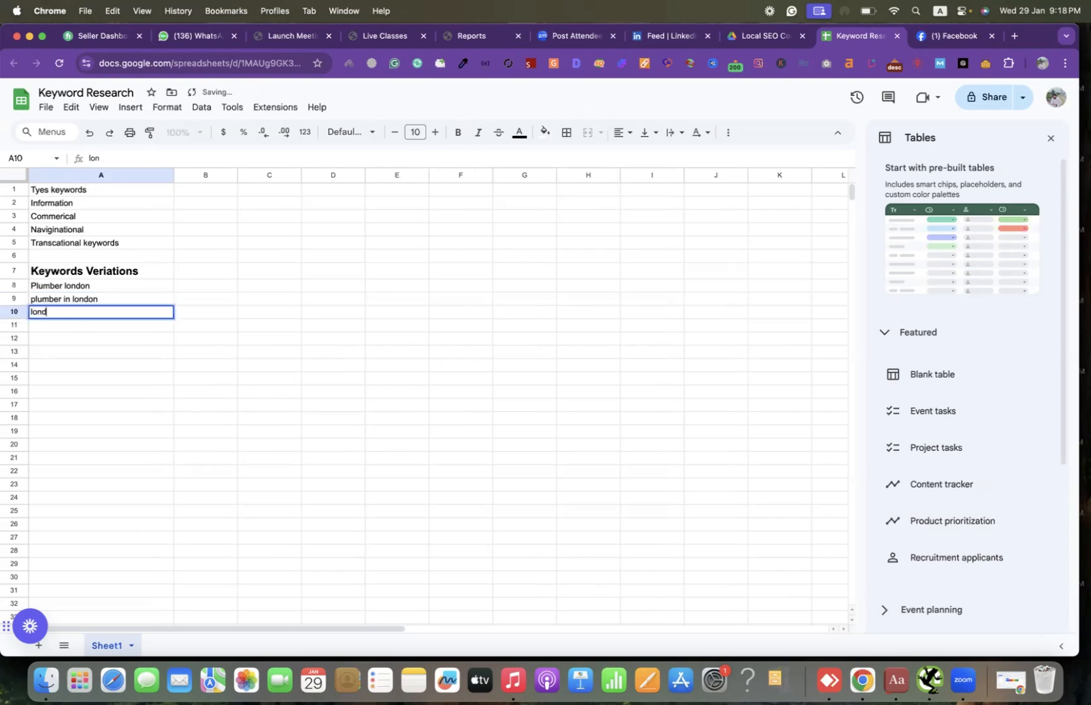
pyautogui.write('on plumber')
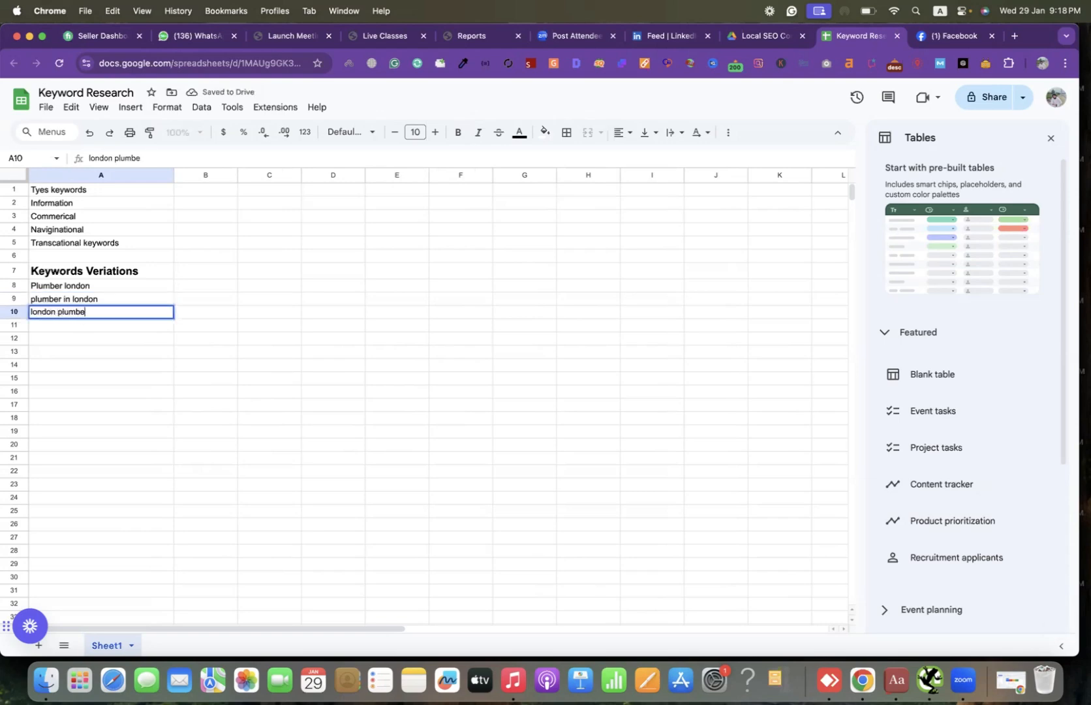
# Add the variations "plumber near me" in A11 and "plumbers near me" in A12.
pyautogui.click(74, 325)
pyautogui.write('pl')
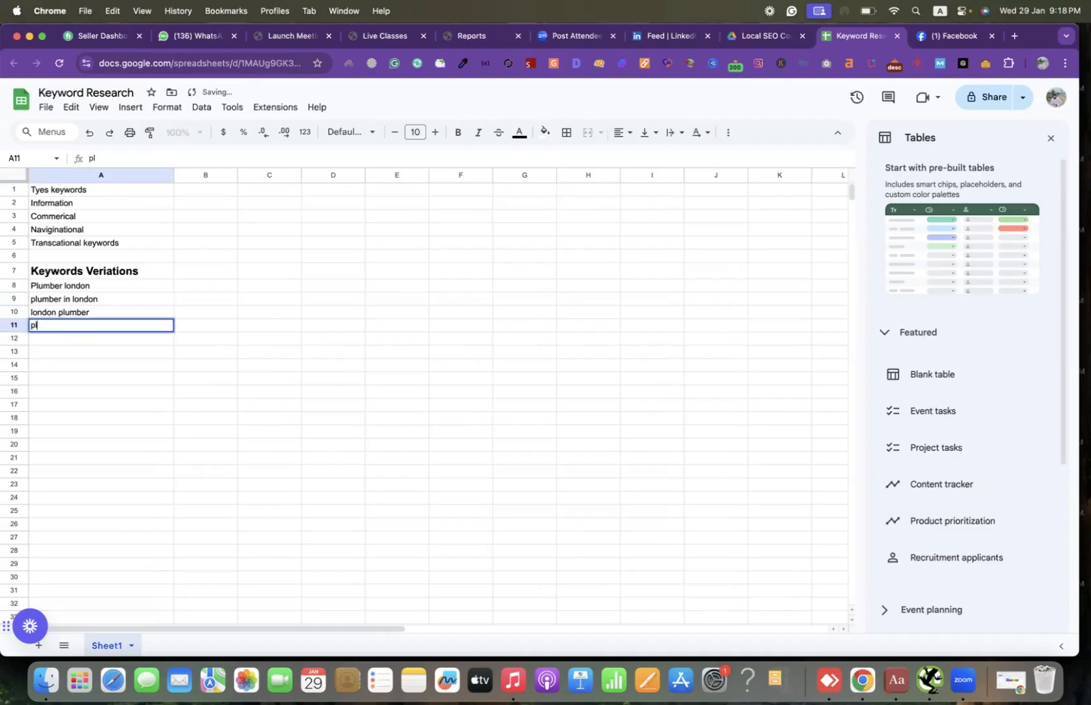
pyautogui.write('umber near me')
pyautogui.click(57, 340)
pyautogui.write('plumber')
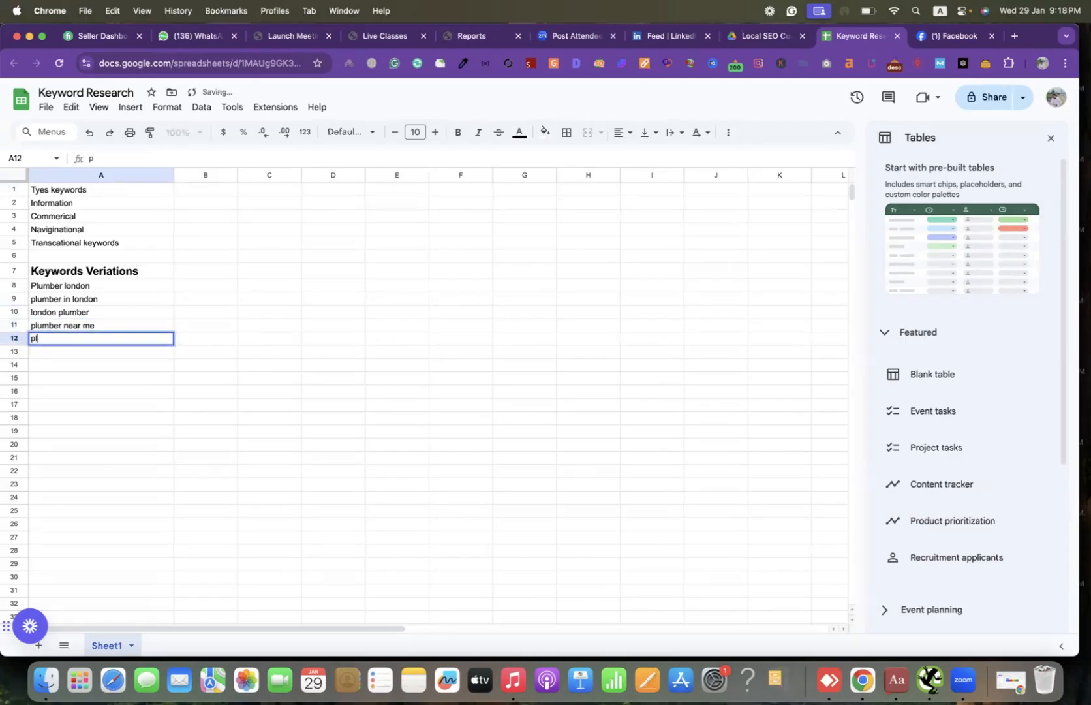
pyautogui.press('BackSpace')
pyautogui.write('s near me')
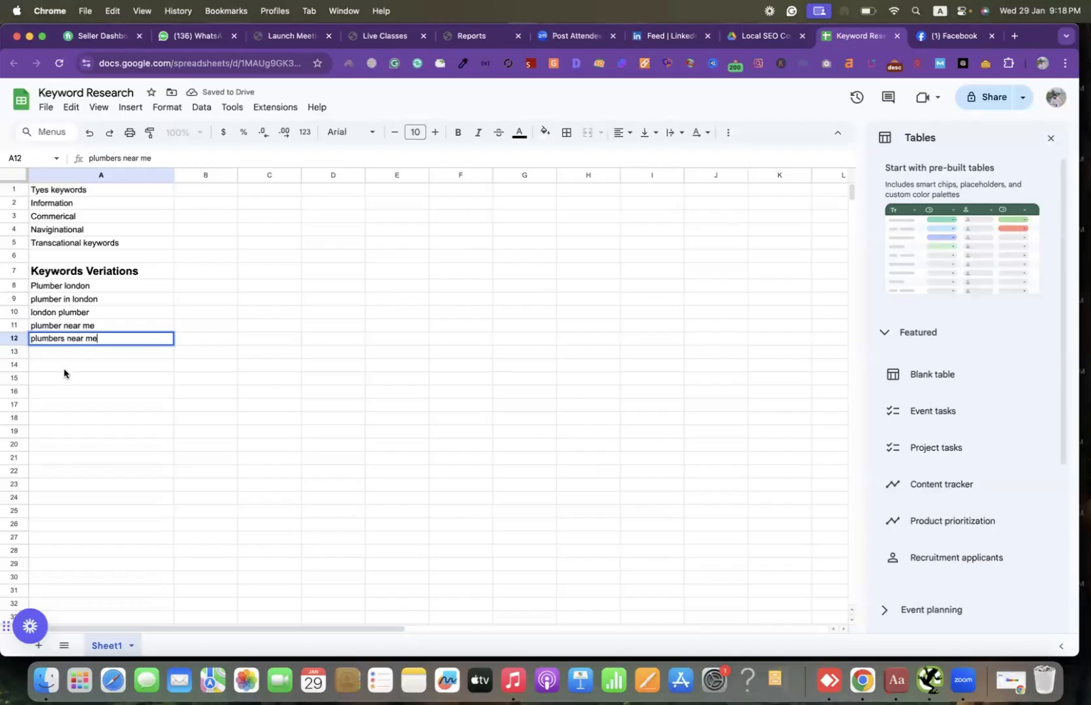
pyautogui.press('Return')
# Review the plumber keyword variations in A8:A12, comparing the near-me phrases with the London phrases.
pyautogui.click(88, 287)
pyautogui.moveTo(81, 288); pyautogui.dragTo(92, 337)
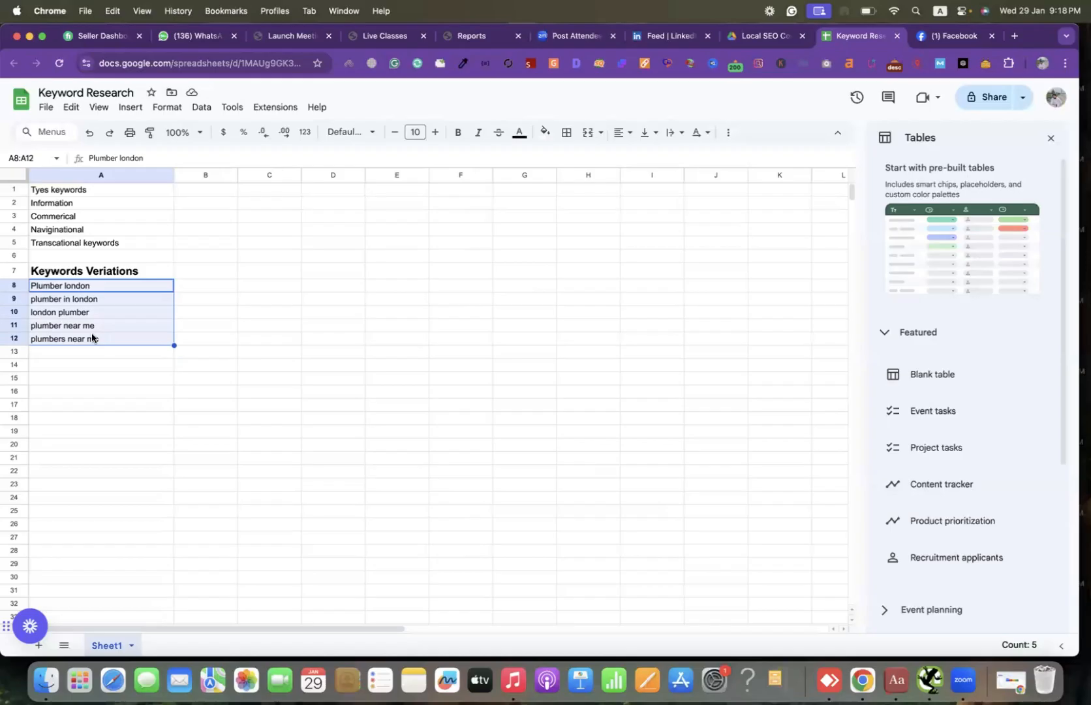
pyautogui.click(89, 351)
pyautogui.moveTo(84, 287); pyautogui.dragTo(95, 340)
pyautogui.click(98, 364)
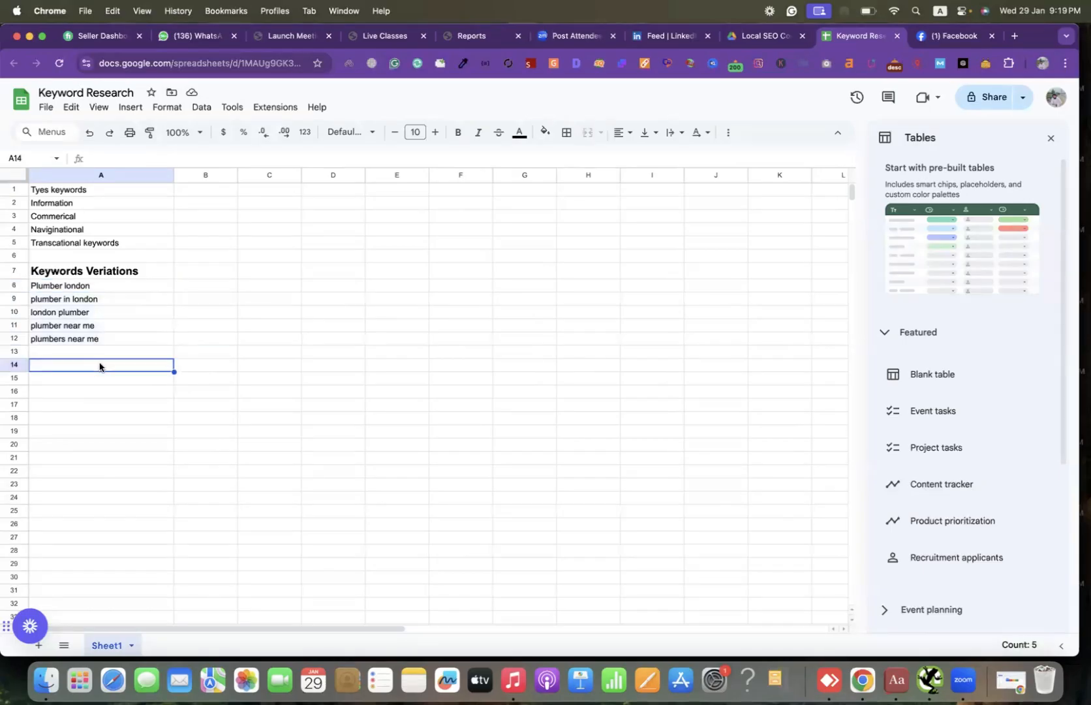
pyautogui.moveTo(84, 287); pyautogui.dragTo(100, 339)
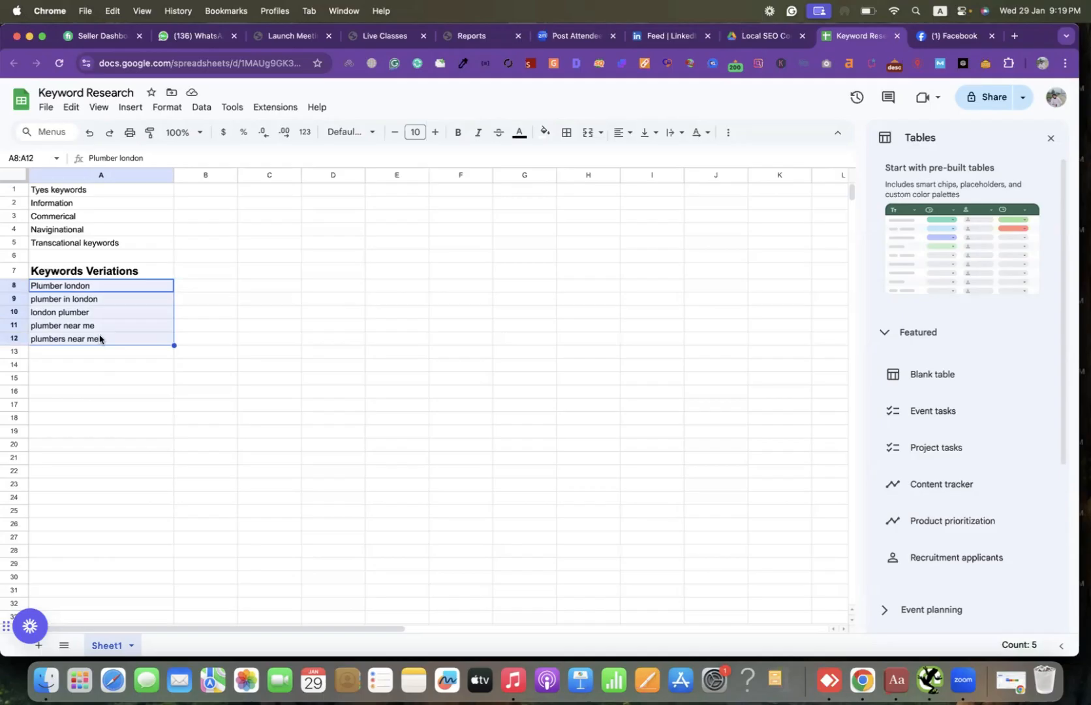
pyautogui.click(82, 363)
pyautogui.moveTo(68, 329); pyautogui.dragTo(69, 342)
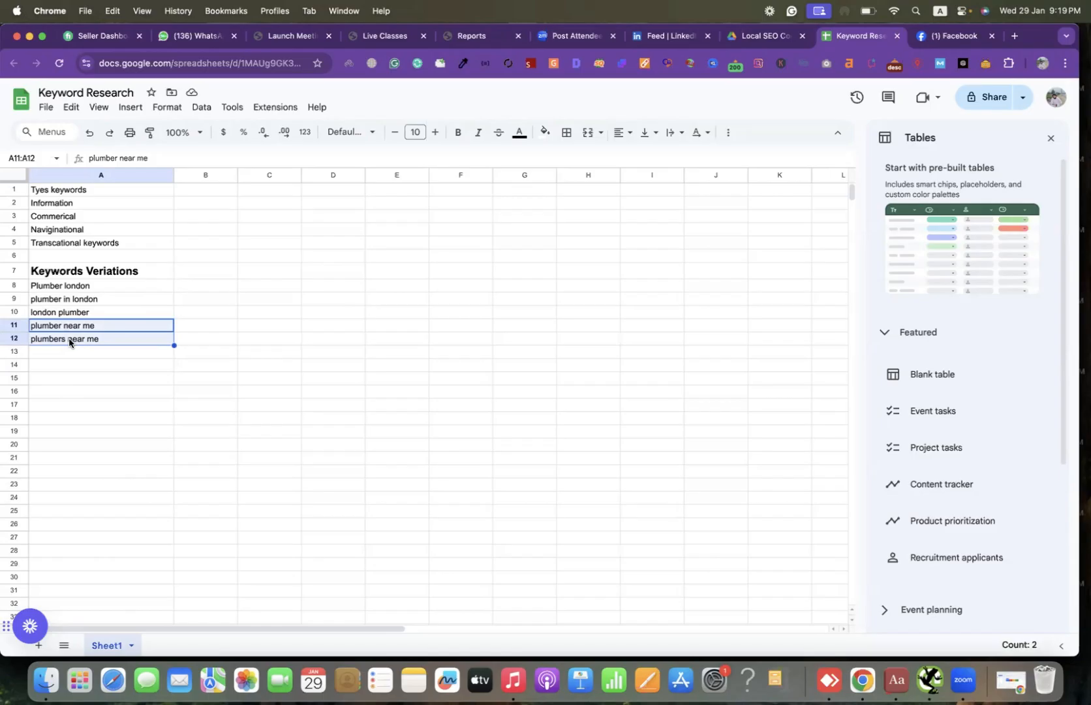
pyautogui.click(56, 287)
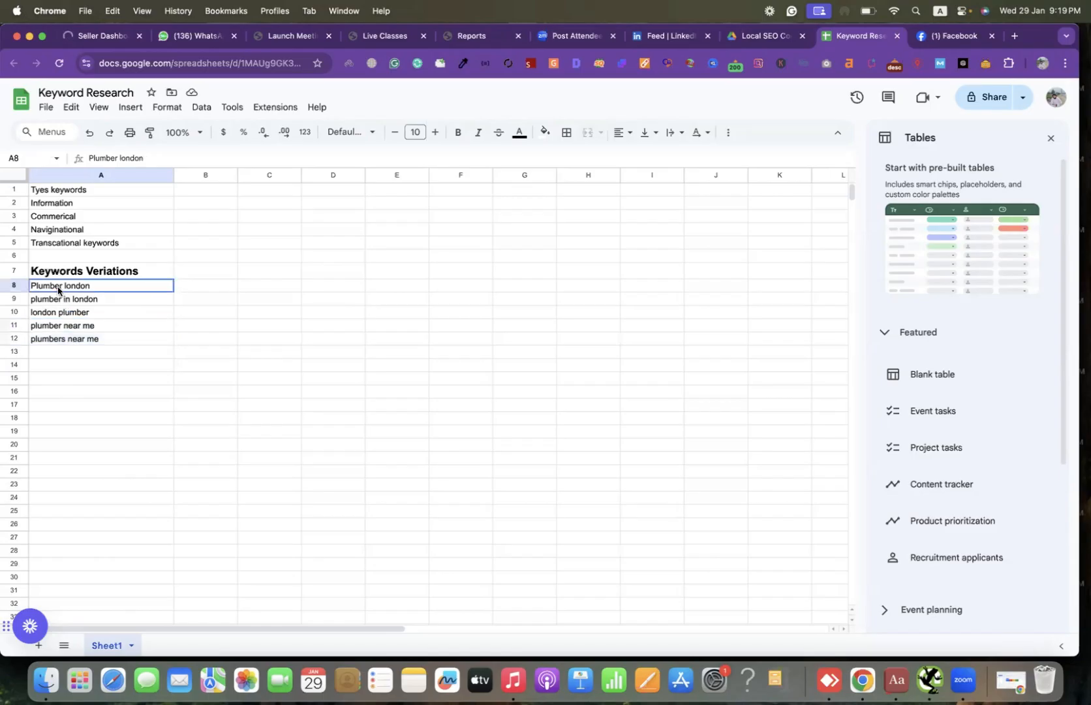
pyautogui.moveTo(56, 287); pyautogui.dragTo(64, 312)
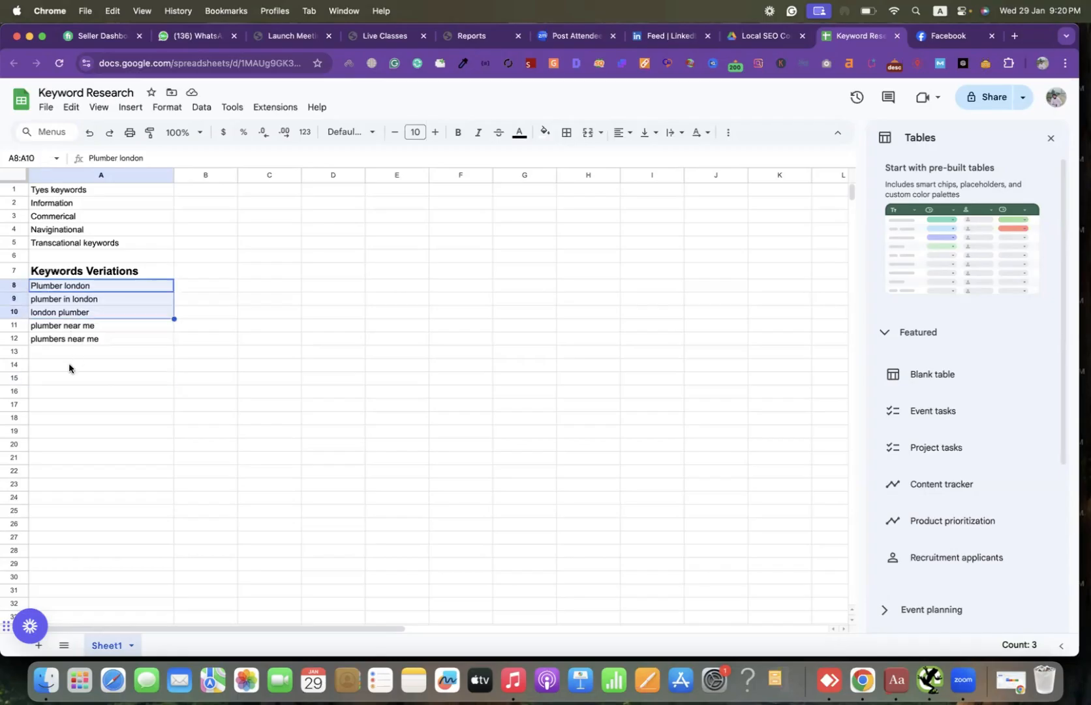
pyautogui.click(64, 378)
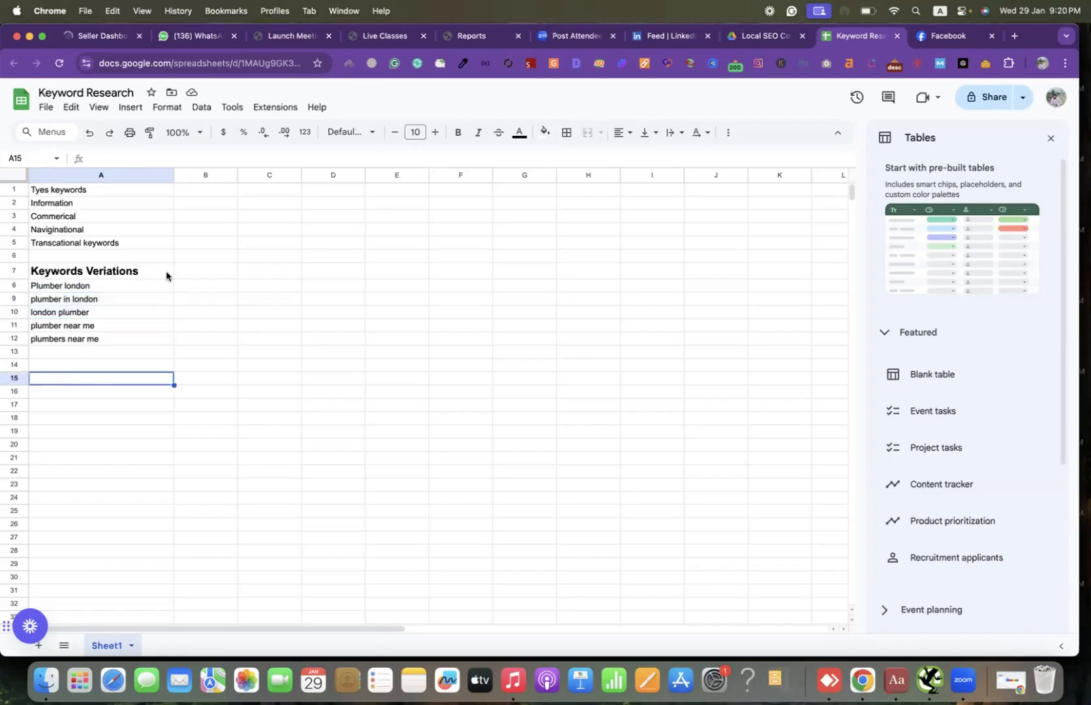
# Widen column B to about three times its width and enter "Ist method ( semrush )" in B1.
pyautogui.moveTo(238, 175); pyautogui.dragTo(363, 176)
pyautogui.click(278, 191)
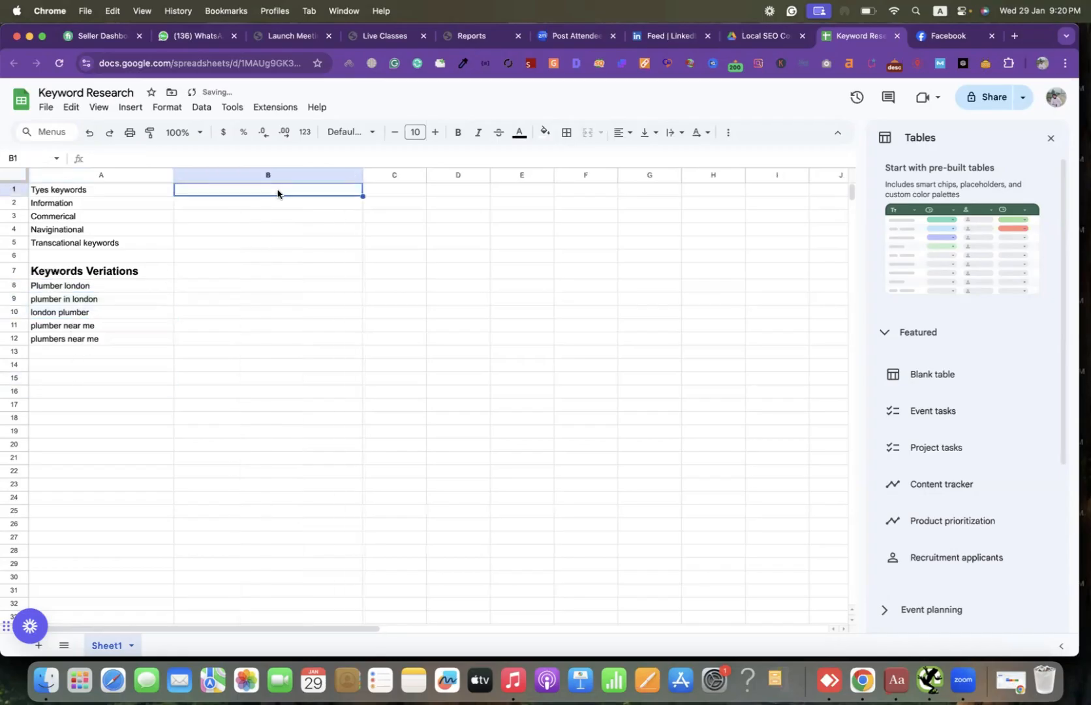
pyautogui.write('Ist meth')
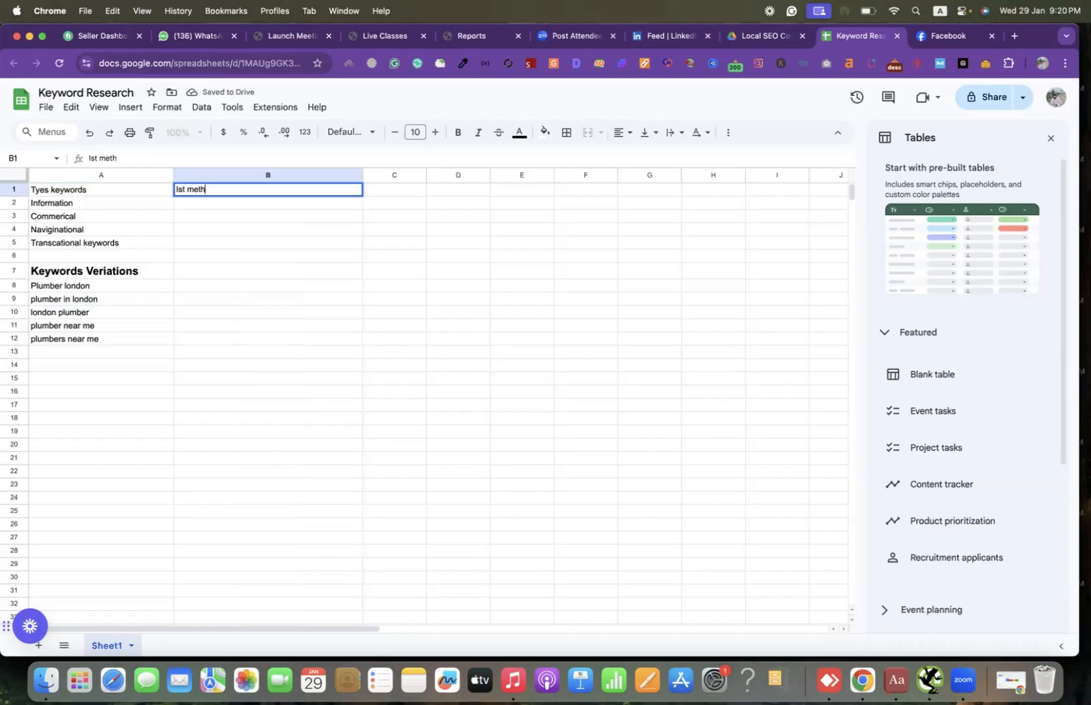
pyautogui.write('od ( semrush )')
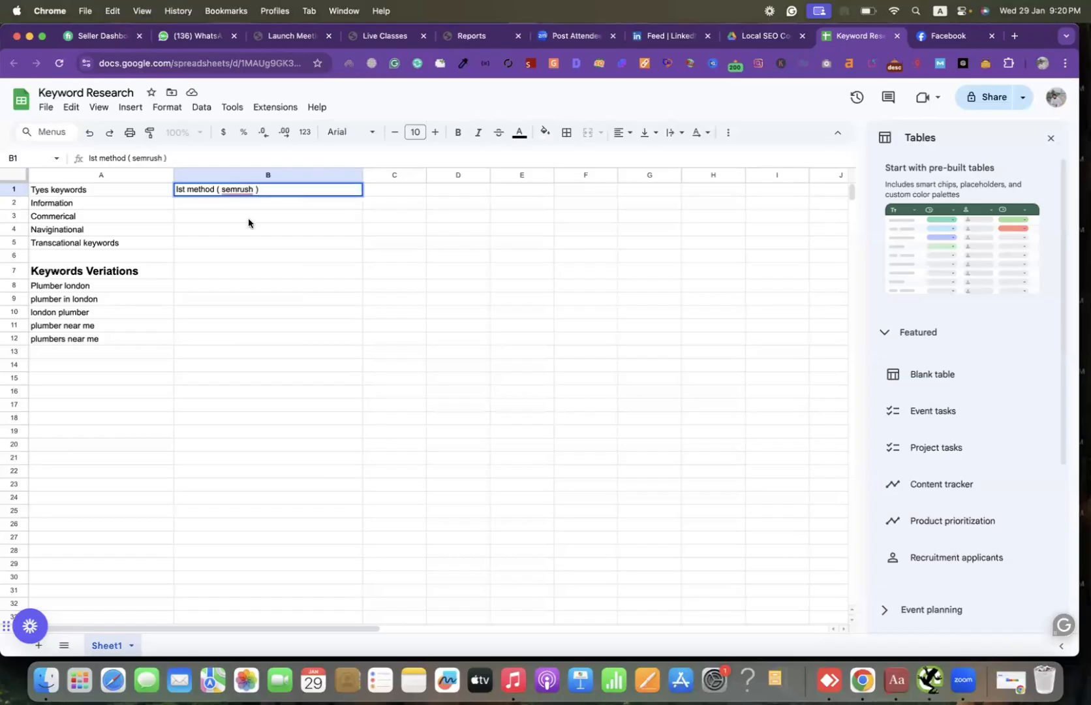
pyautogui.click(248, 220)
# Highlight the base word "Plumber" in cell A8 without changing the text.
pyautogui.click(89, 288)
pyautogui.doubleClick(61, 285)
pyautogui.moveTo(60, 285); pyautogui.dragTo(31, 286)
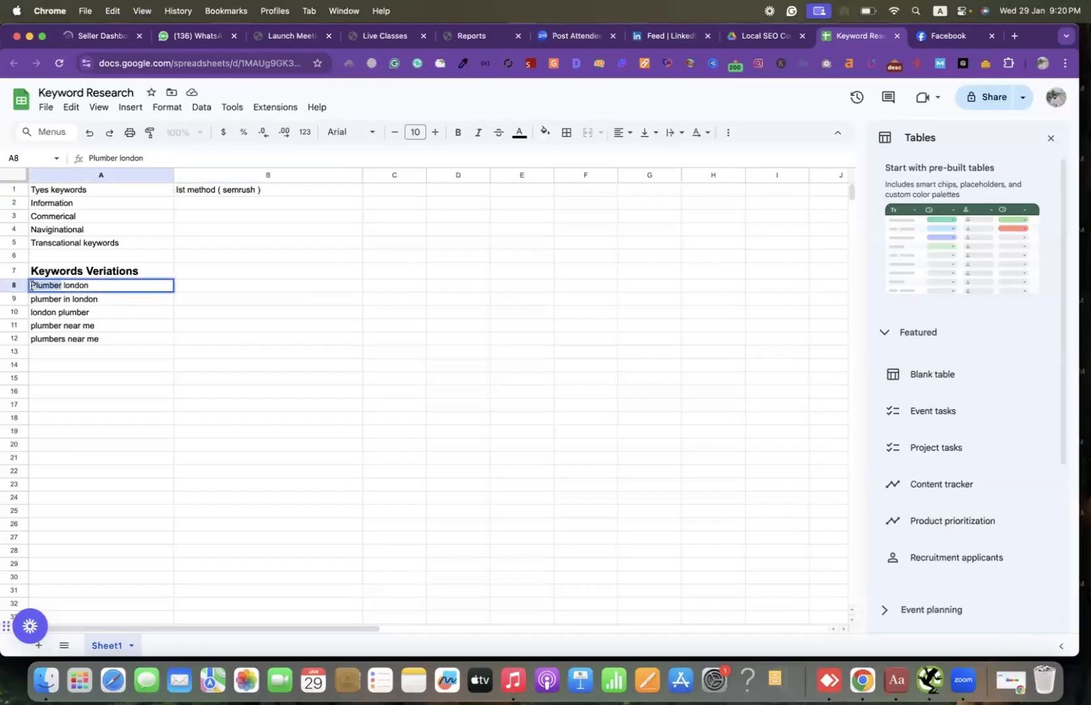
# Switch to the Chrome profile that holds the SEMrush pages and close its twtautocare.ae, 55carcare.ae, TWT Auto Care and Wappalyzer tabs.
pyautogui.click(1043, 64)
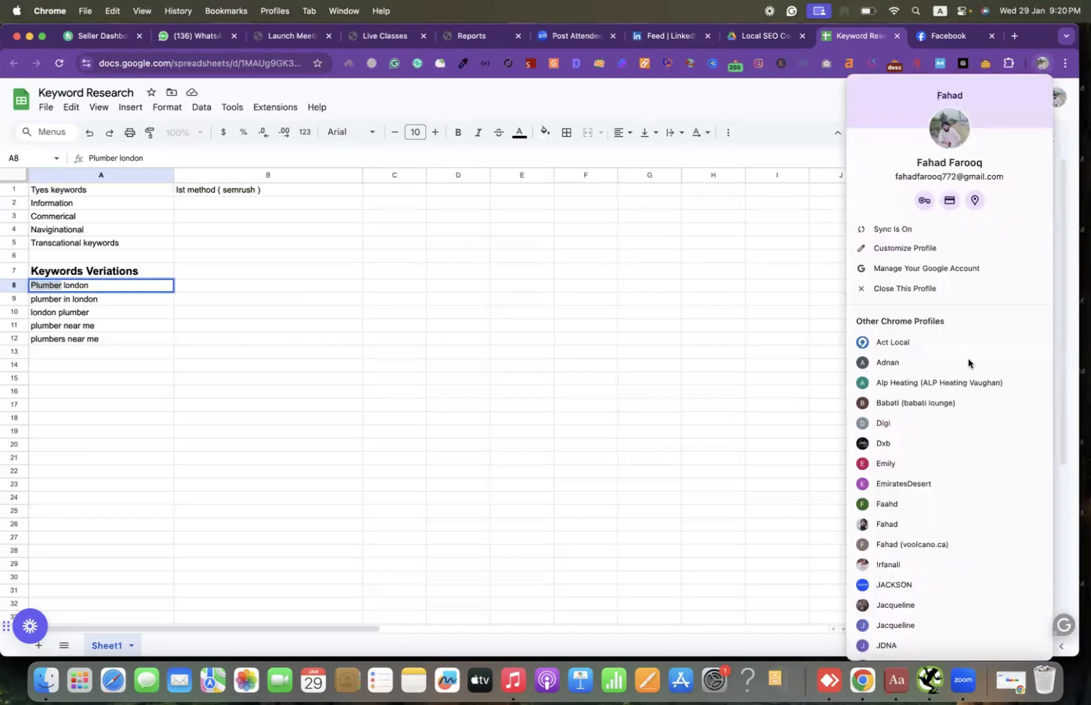
pyautogui.click(887, 463)
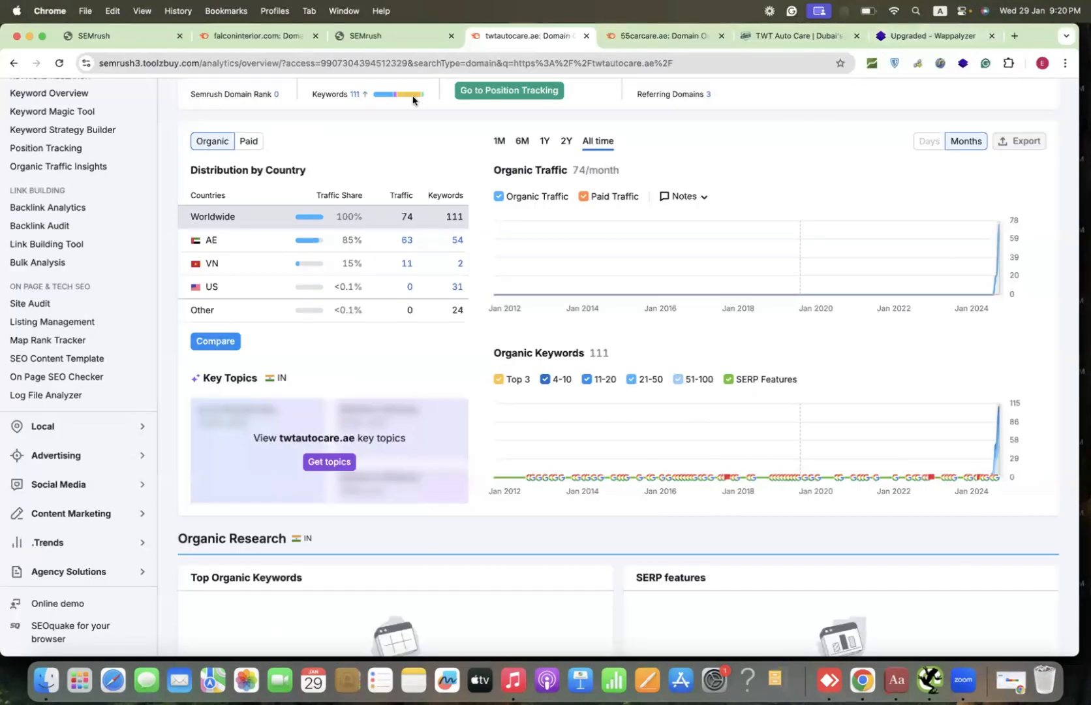
pyautogui.click(585, 36)
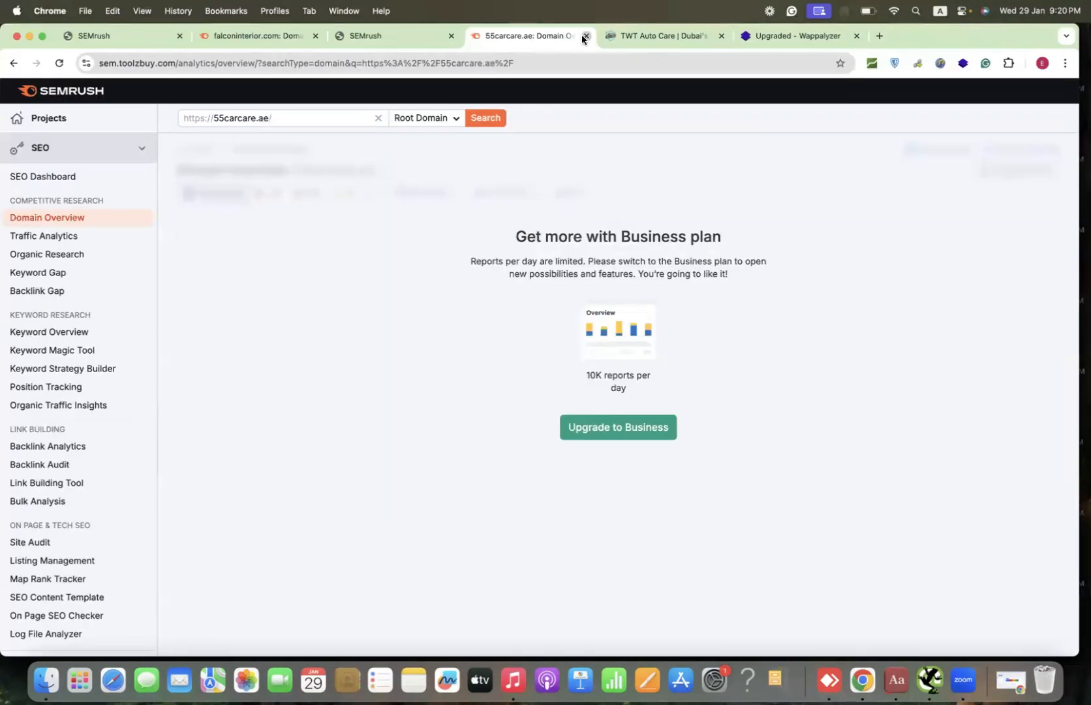
pyautogui.click(582, 36)
pyautogui.click(582, 35)
pyautogui.click(582, 35)
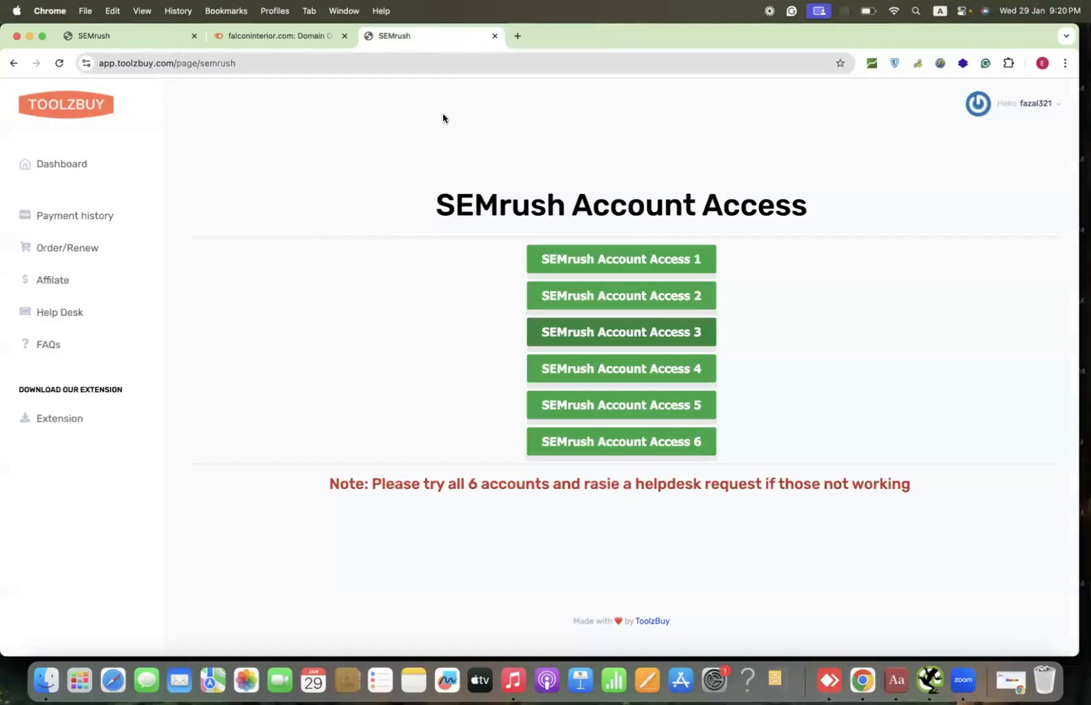
# Reload the ToolzBuy SEMrush page, close the falconinterior.com tab, and sign in with the account username and password.
pyautogui.click(57, 63)
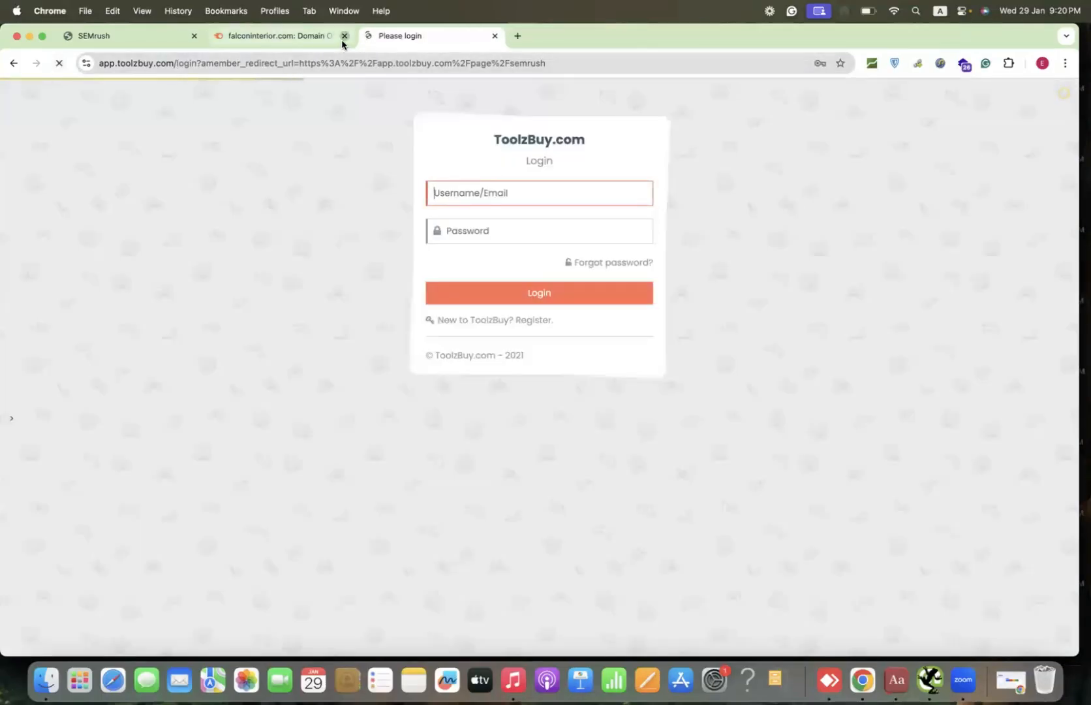
pyautogui.click(344, 36)
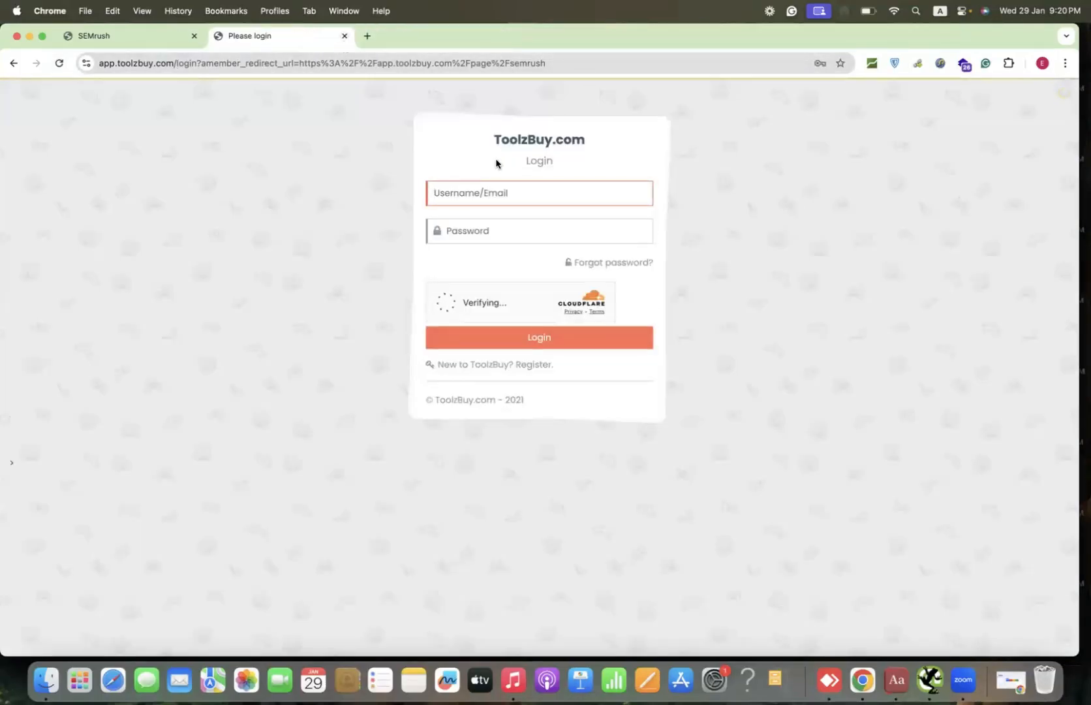
pyautogui.click(436, 229)
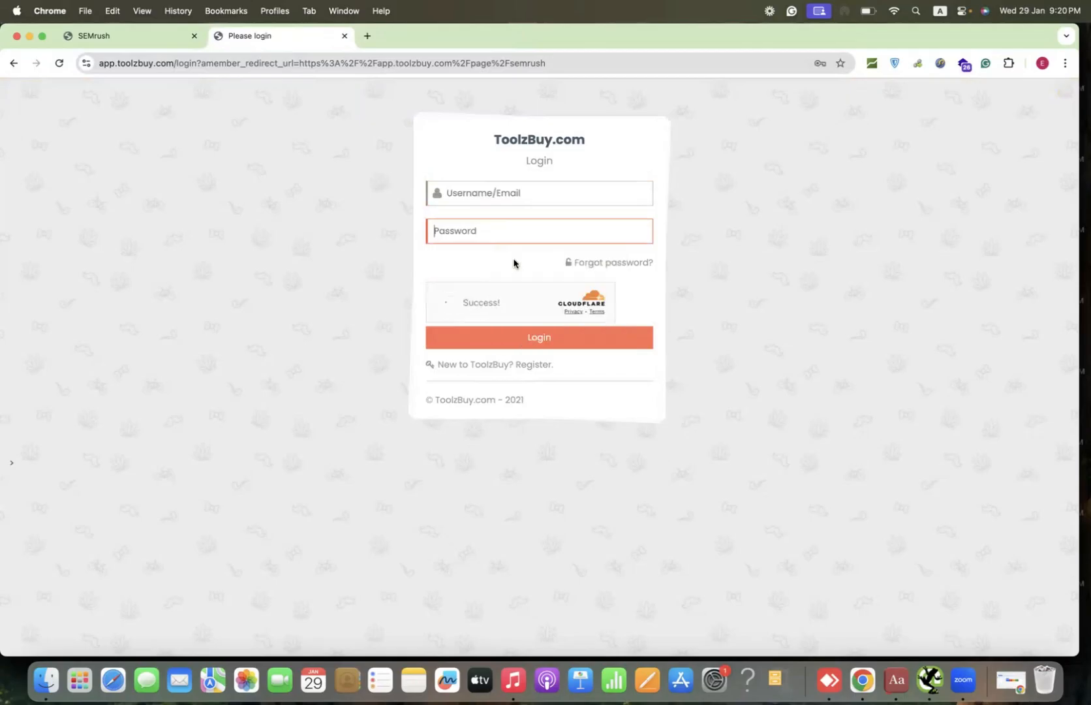
pyautogui.click(516, 336)
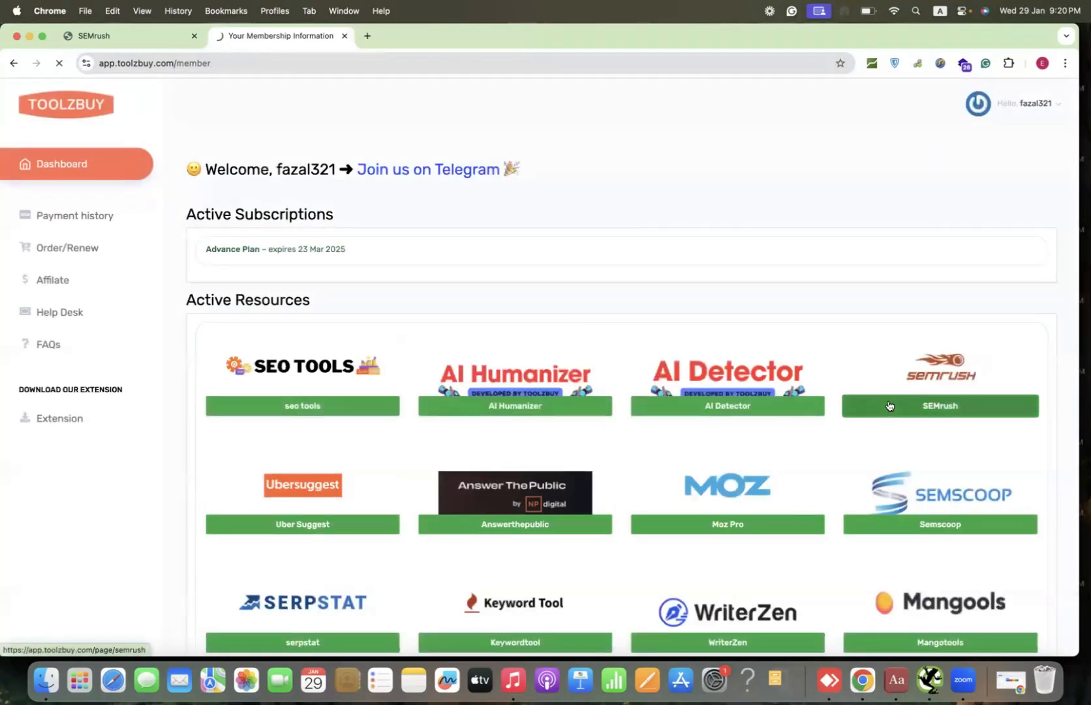
# Open SEMrush through SEMrush Account Access 1 on ToolzBuy and go to Keyword Overview.
pyautogui.click(888, 406)
pyautogui.click(590, 260)
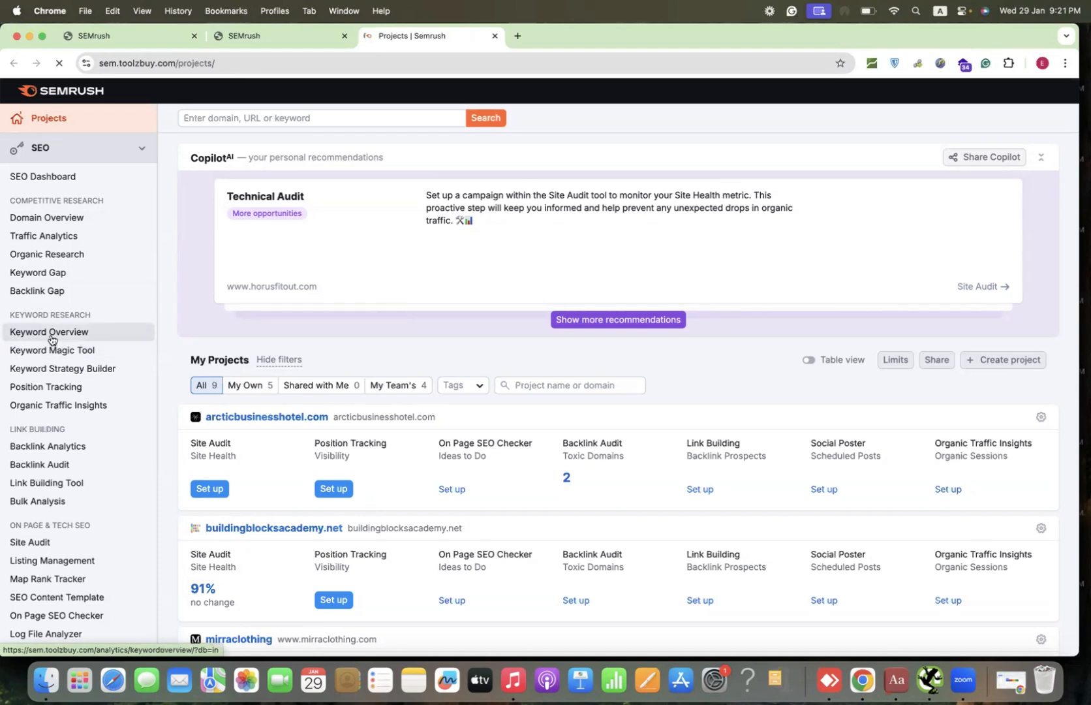
pyautogui.click(51, 332)
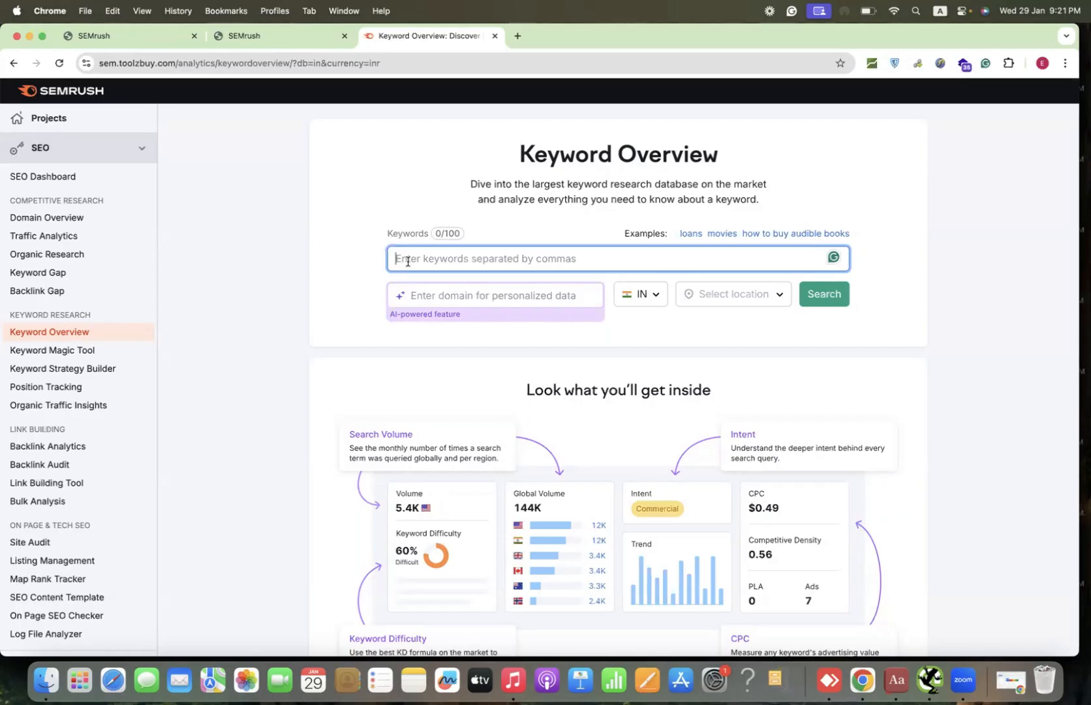
# Enter the keyword "Plumber" in Keyword Overview and set the country to United Kingdom.
pyautogui.write('Plumber')
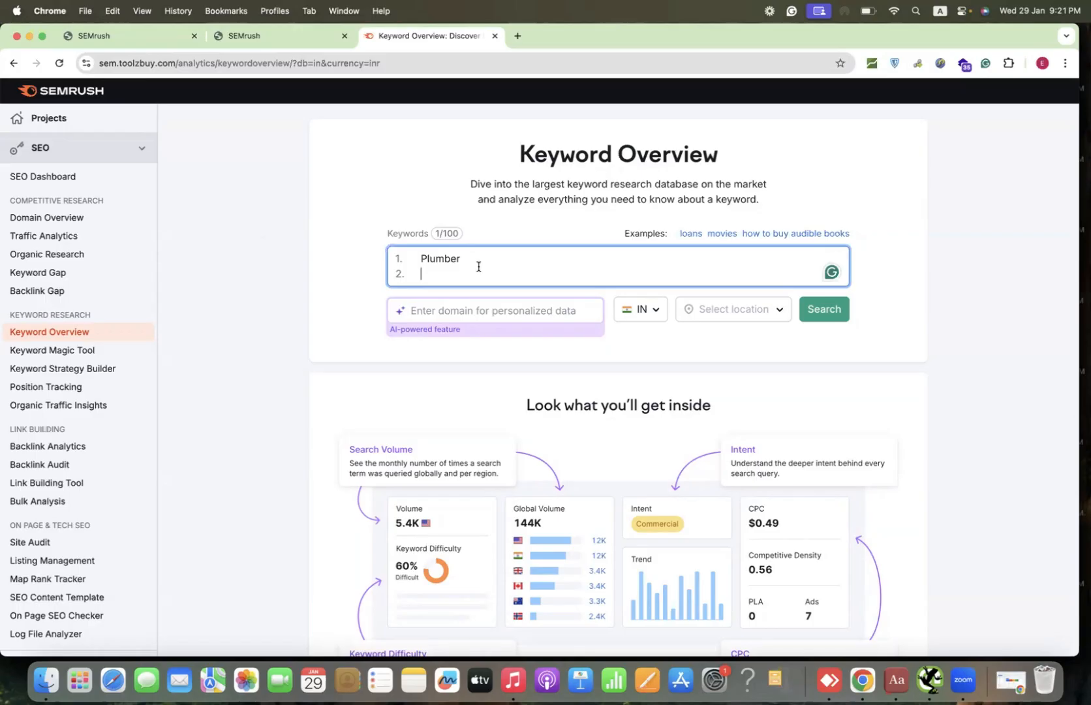
pyautogui.click(639, 310)
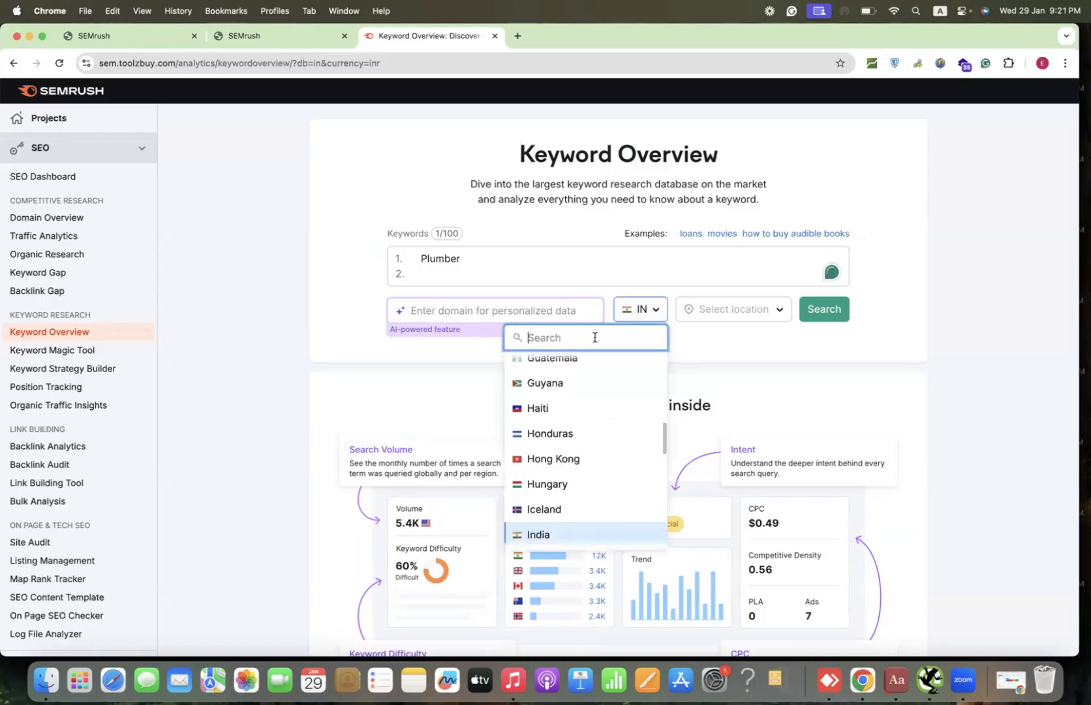
pyautogui.write('unmi')
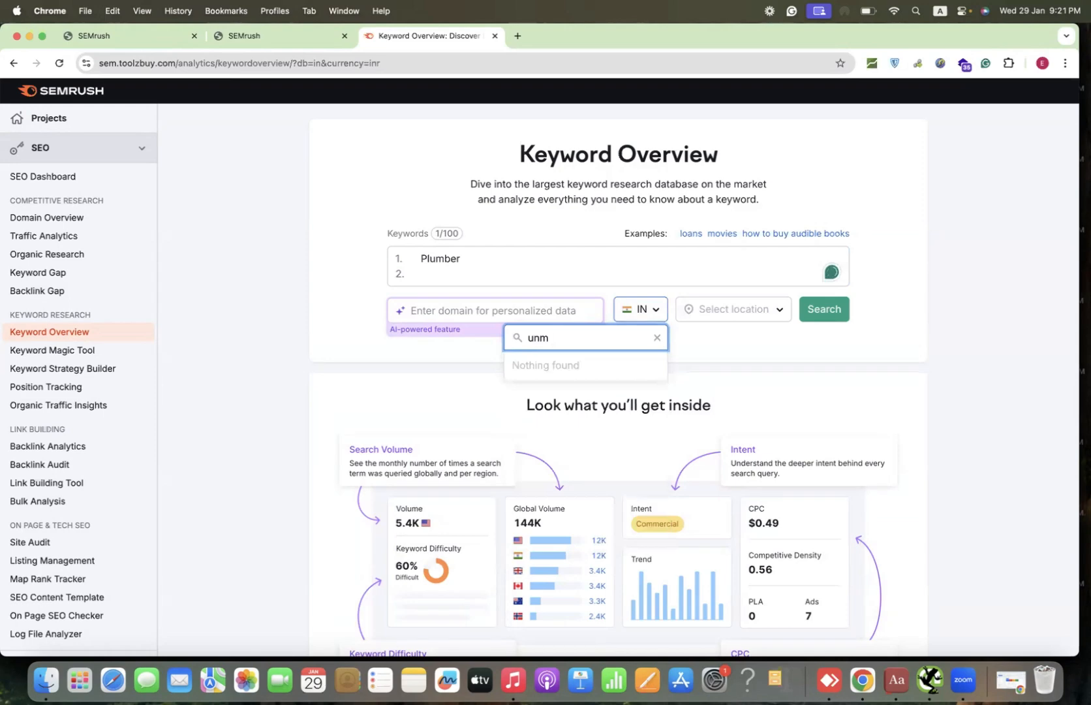
pyautogui.press('BackSpace')
pyautogui.press('BackSpace')
pyautogui.press('BackSpace')
pyautogui.write('uni')
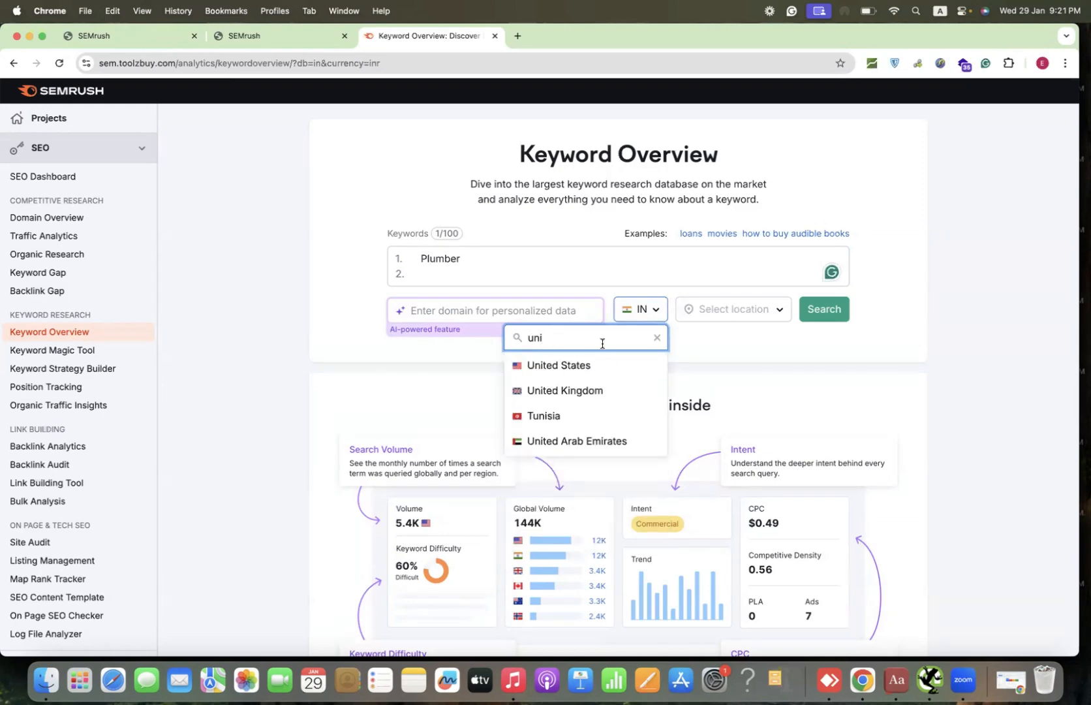
pyautogui.click(577, 390)
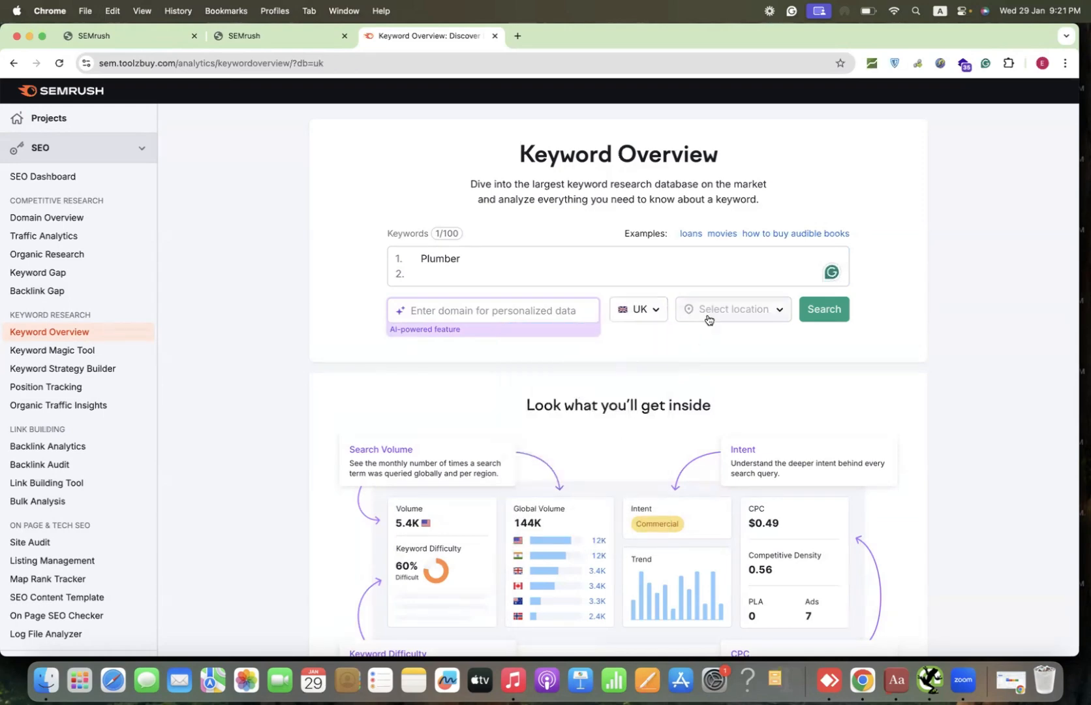
# Try to run the "Plumber" keyword overview for the city of London, England.
pyautogui.click(707, 319)
pyautogui.write('london')
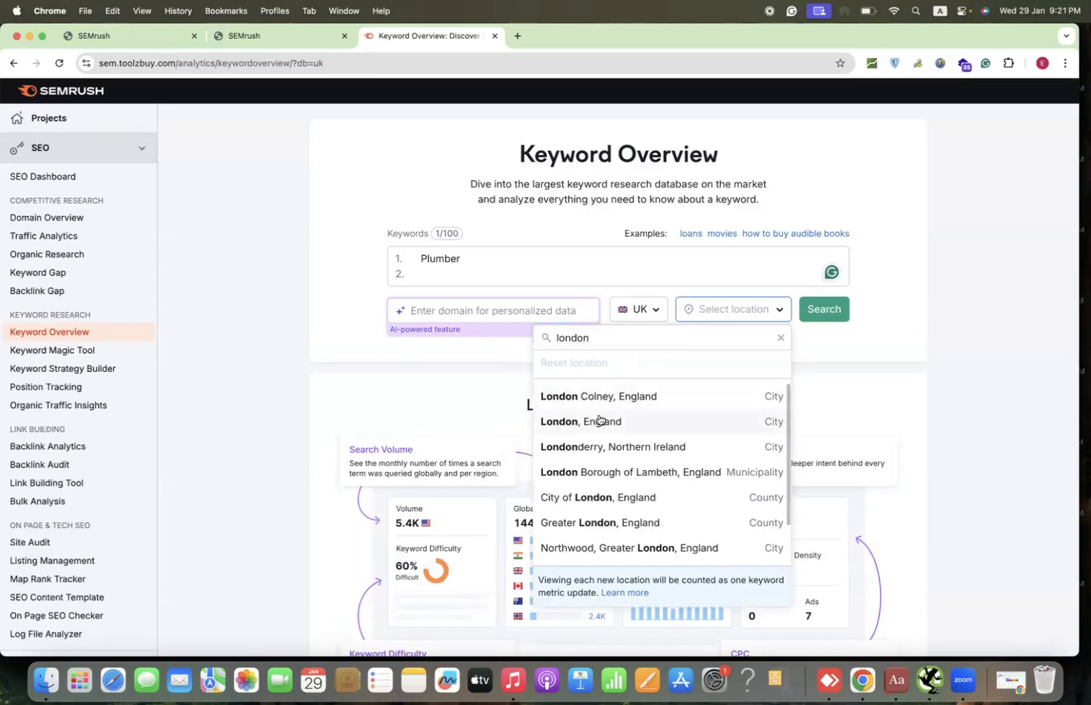
pyautogui.click(602, 421)
pyautogui.click(822, 312)
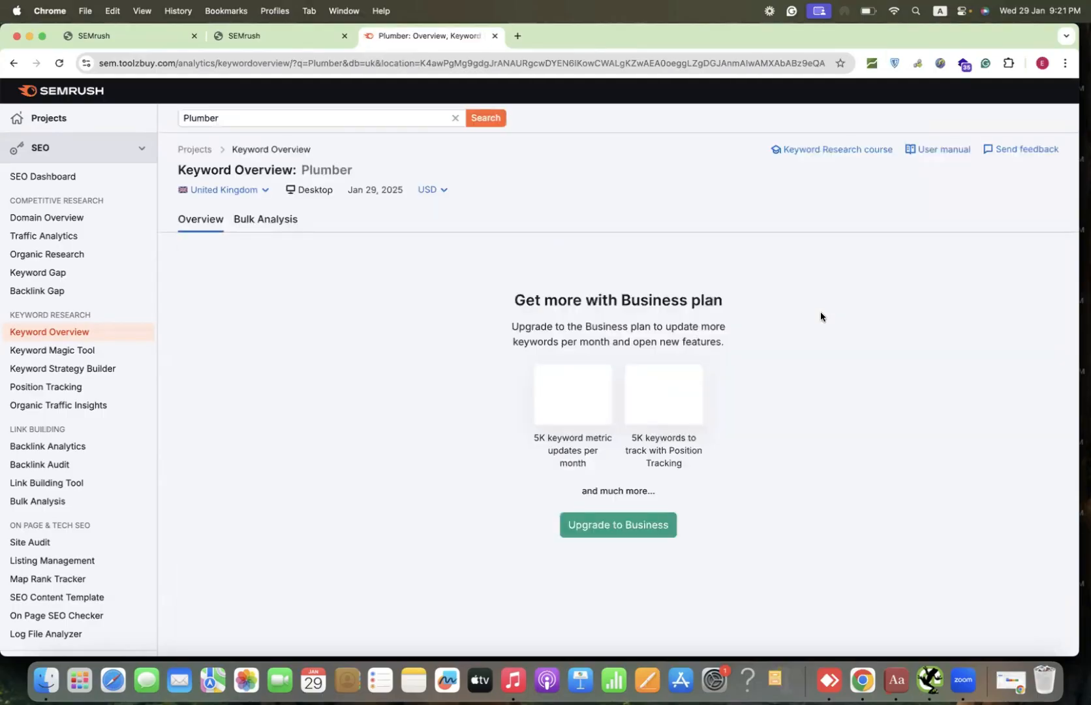
# Return to the ToolzBuy access page and open SEMrush Account Access 1, 2 and 4 in separate tabs.
pyautogui.click(285, 37)
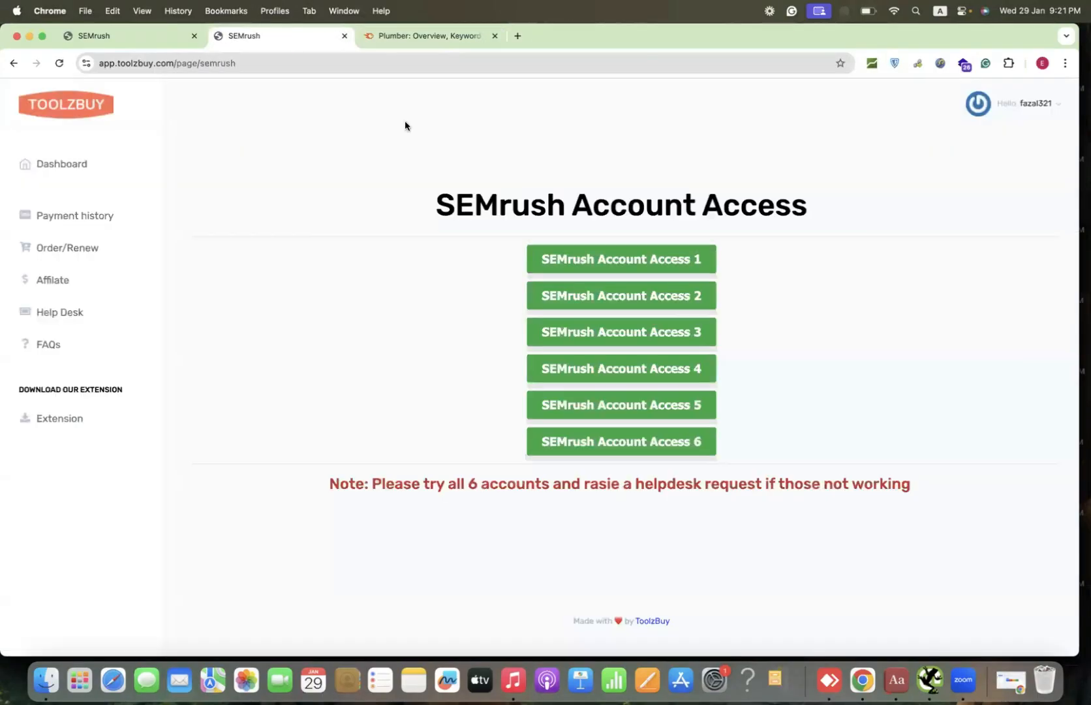
pyautogui.click(546, 261)
pyautogui.click(277, 37)
pyautogui.click(609, 286)
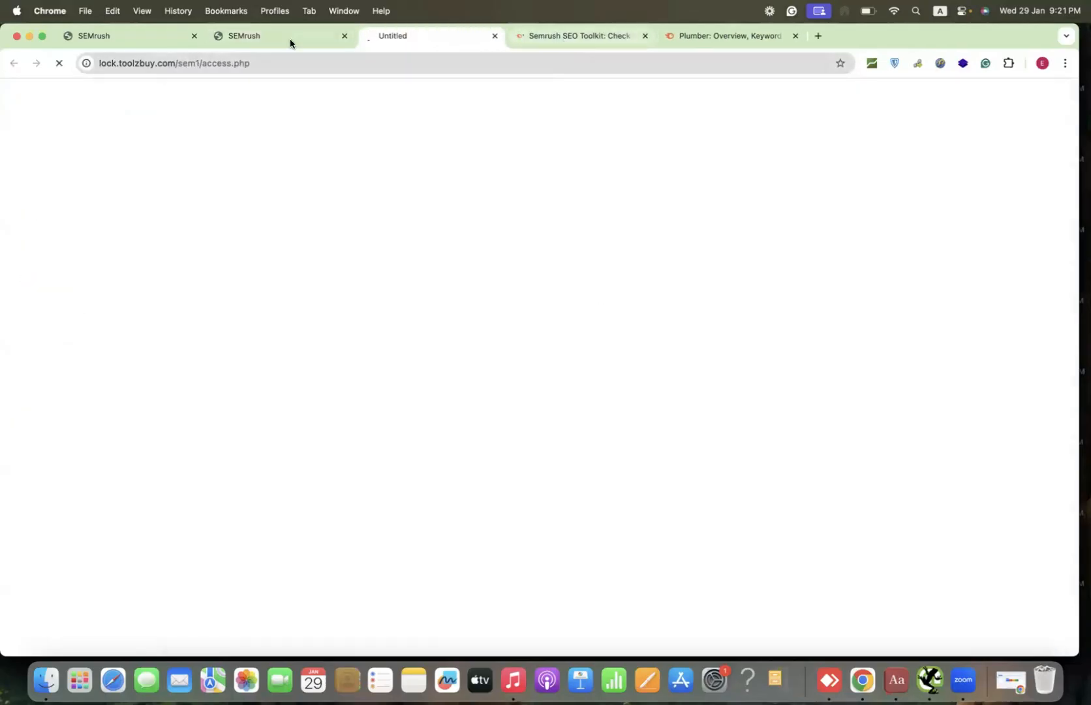
pyautogui.click(307, 37)
pyautogui.click(562, 367)
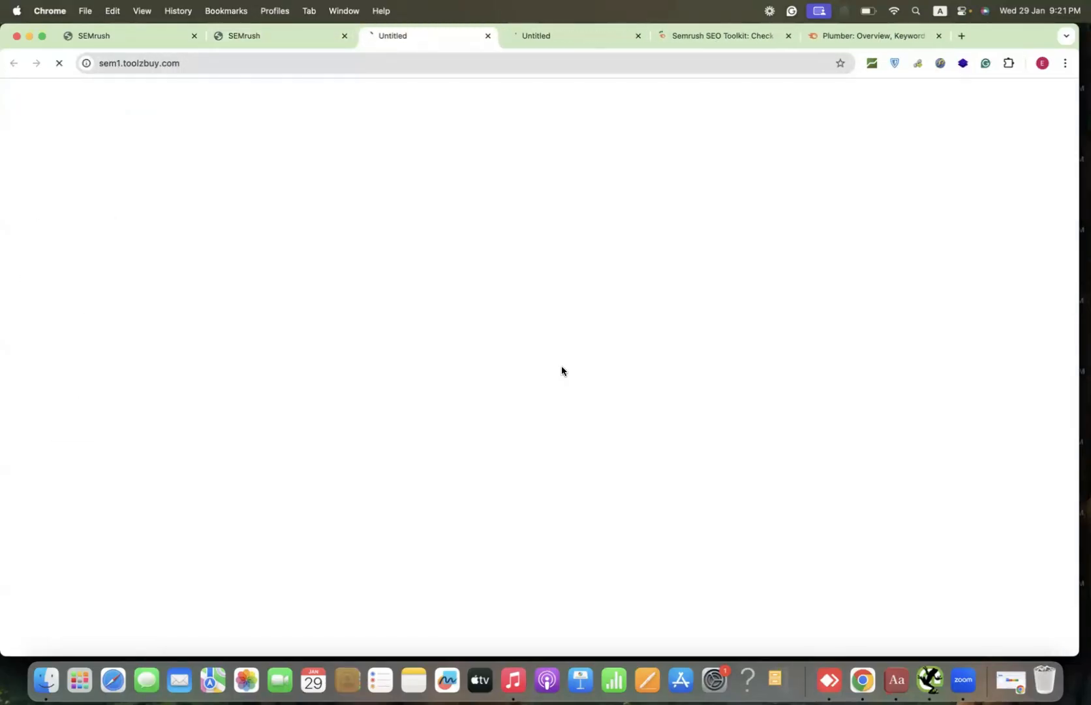
# Check the opened SEMrush account tabs and open Keyword Overview in the sem1.toolzbuy.com one.
pyautogui.click(563, 34)
pyautogui.click(691, 37)
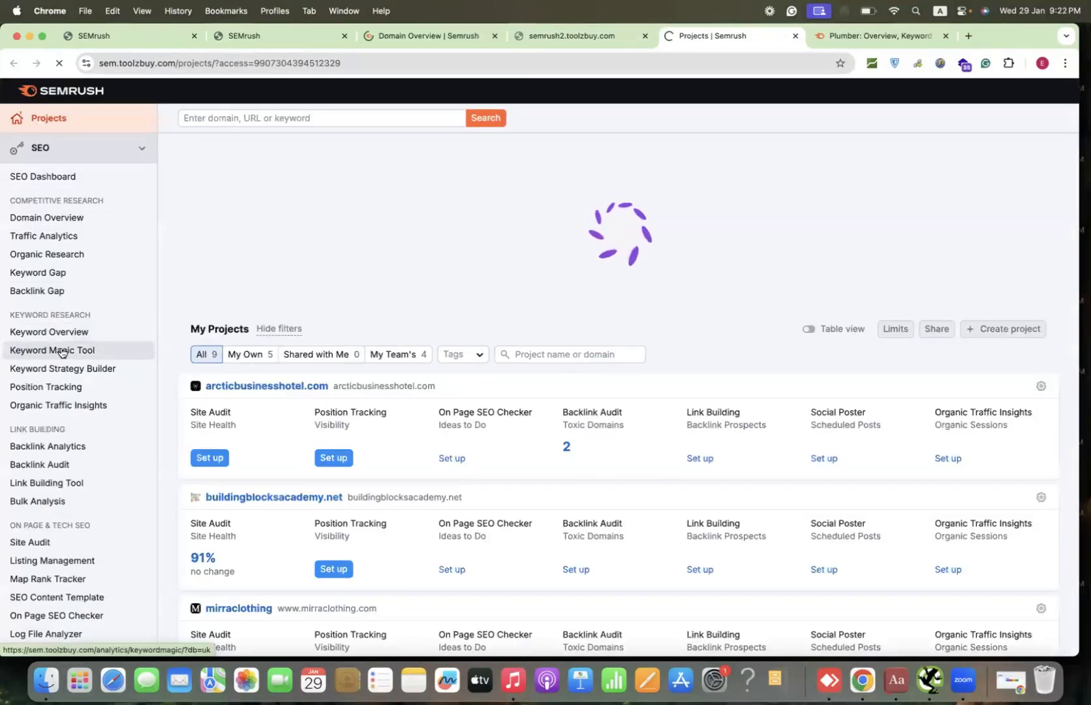
pyautogui.click(400, 34)
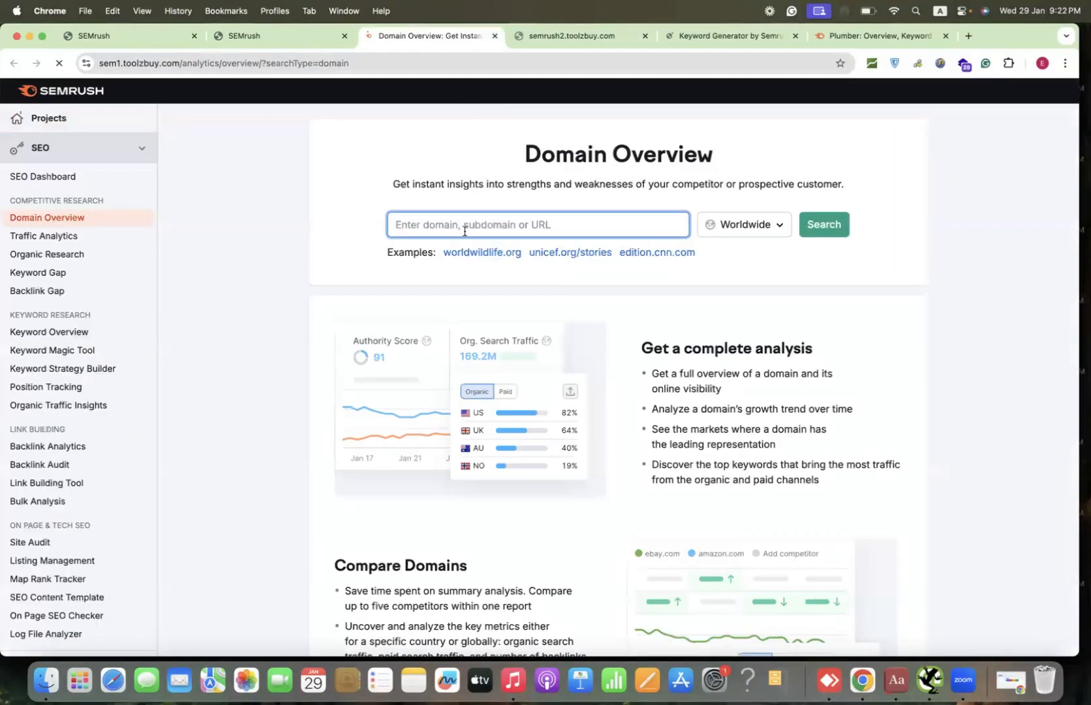
pyautogui.click(75, 334)
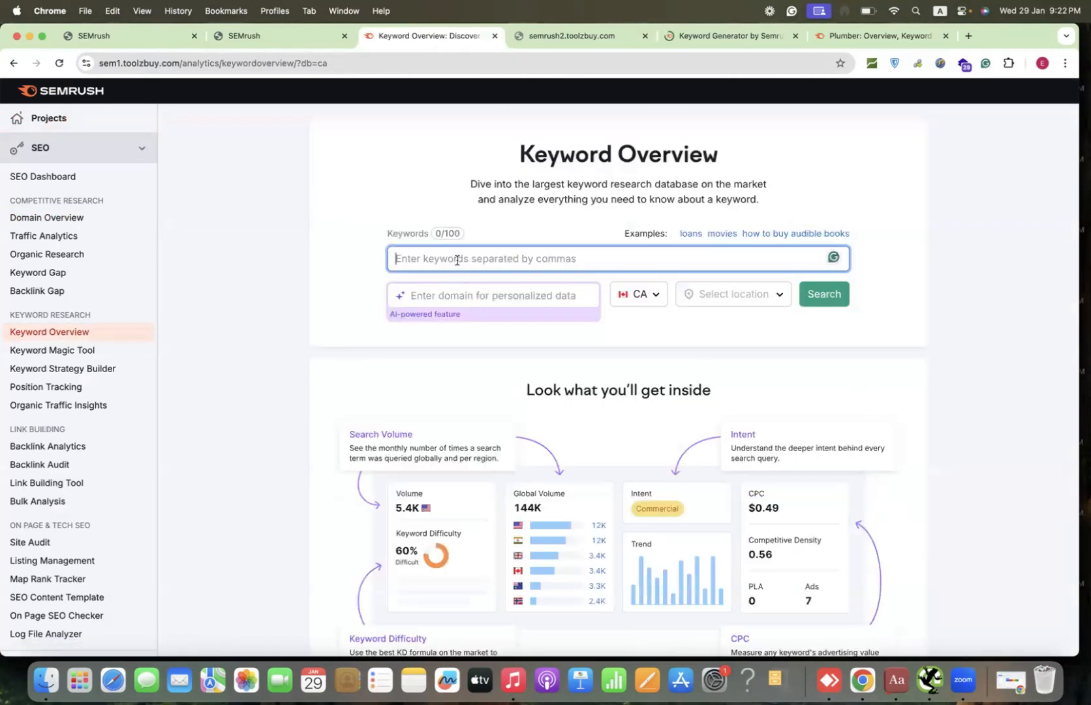
# Enter the keyword "Plumber" with United Kingdom as the country and London, England as the location.
pyautogui.write('Plumber')
pyautogui.click(641, 309)
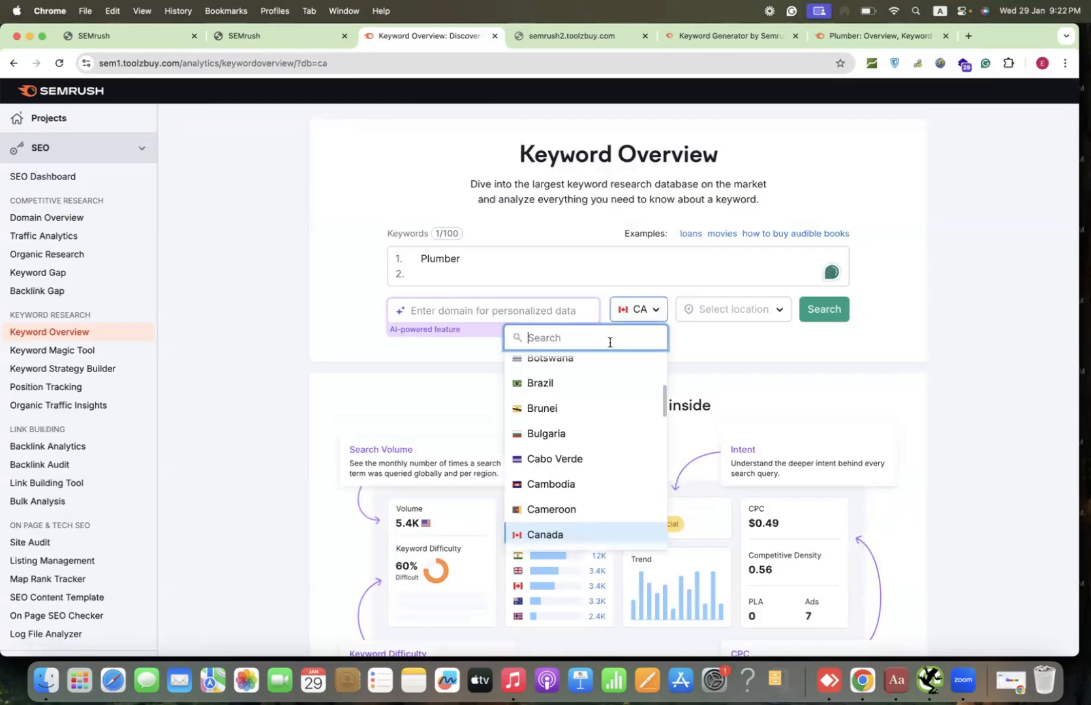
pyautogui.write('uni')
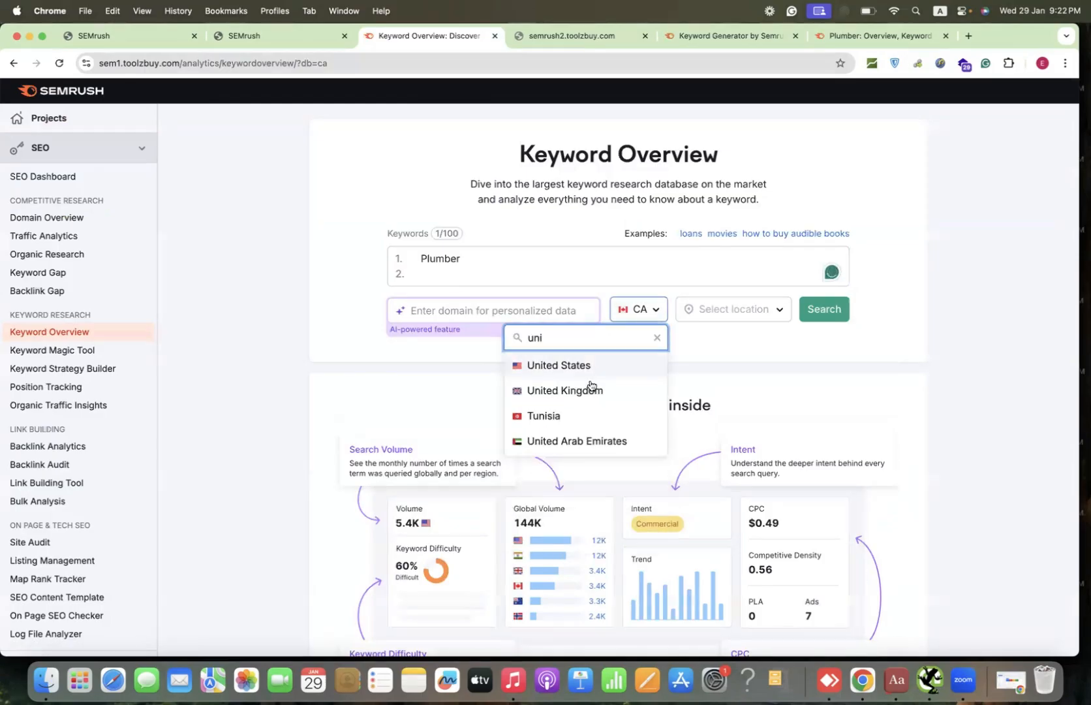
pyautogui.click(568, 390)
pyautogui.click(695, 313)
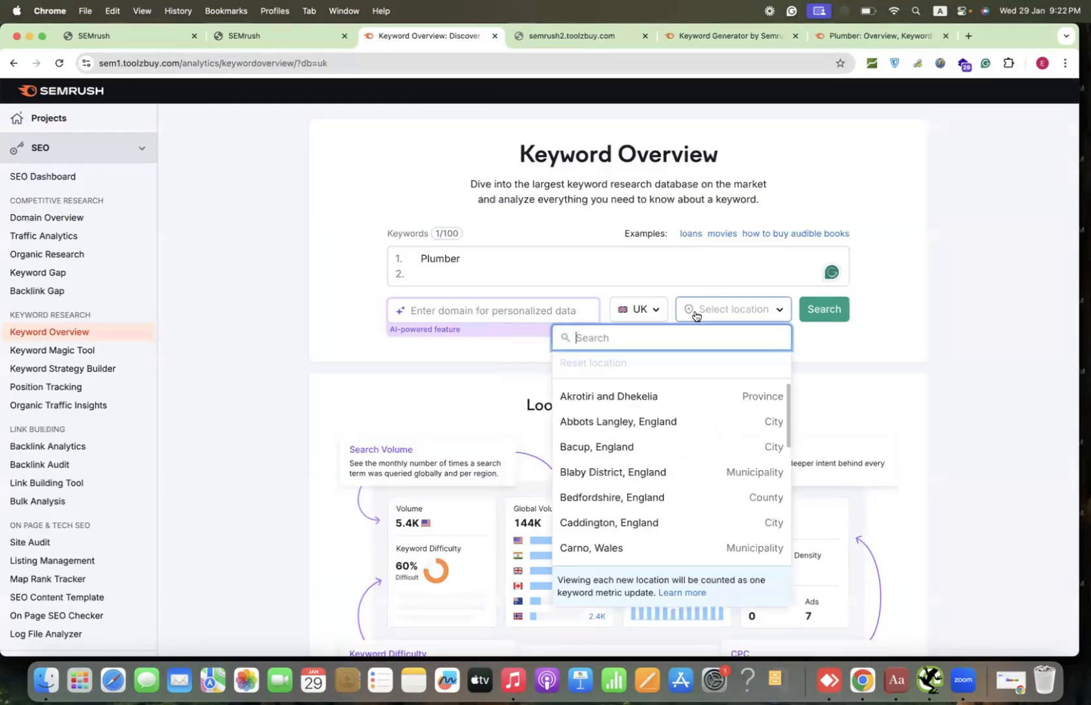
pyautogui.write('london')
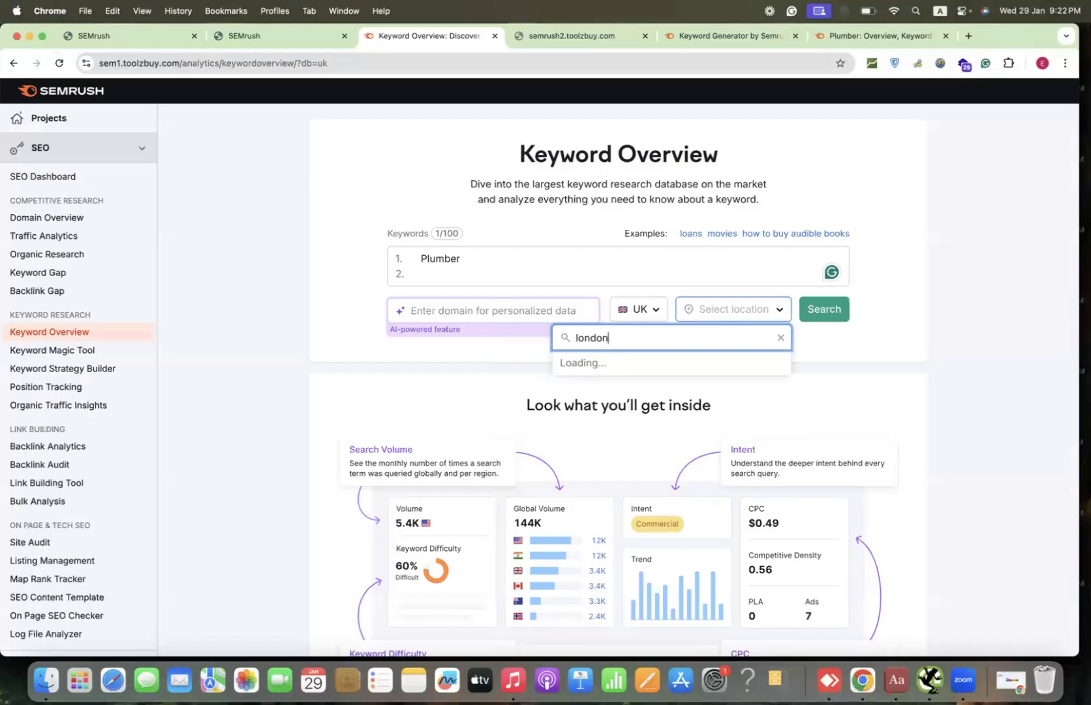
pyautogui.click(590, 412)
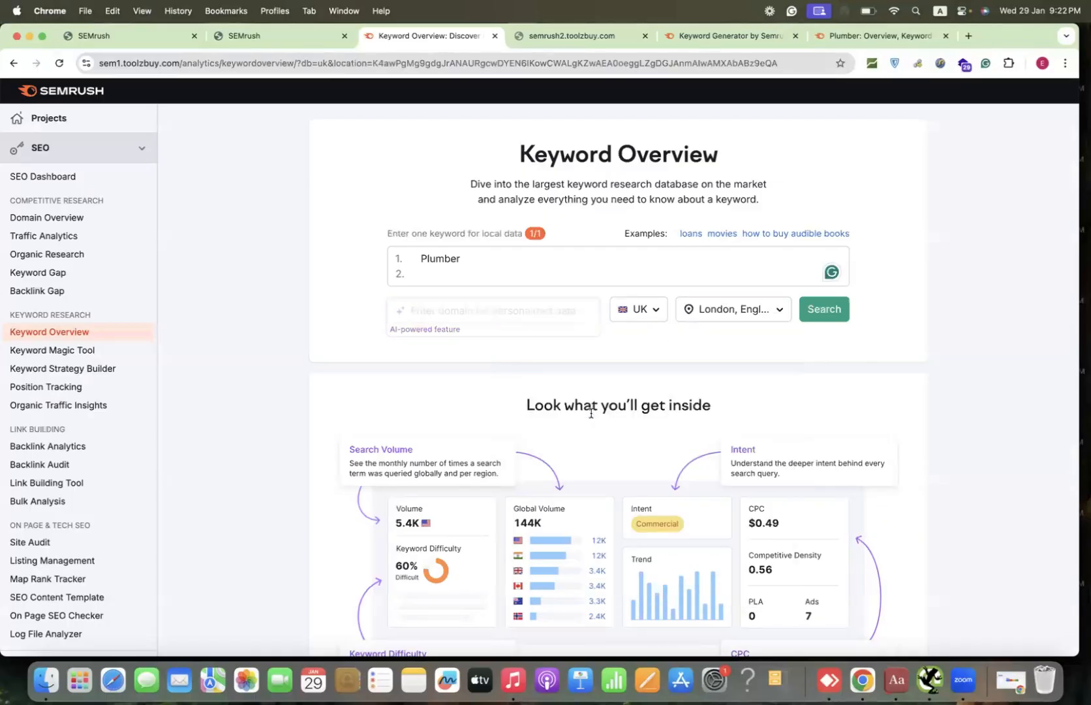
# Run the keyword search and examine the local London metrics and keyword ideas for "Plumber".
pyautogui.click(816, 308)
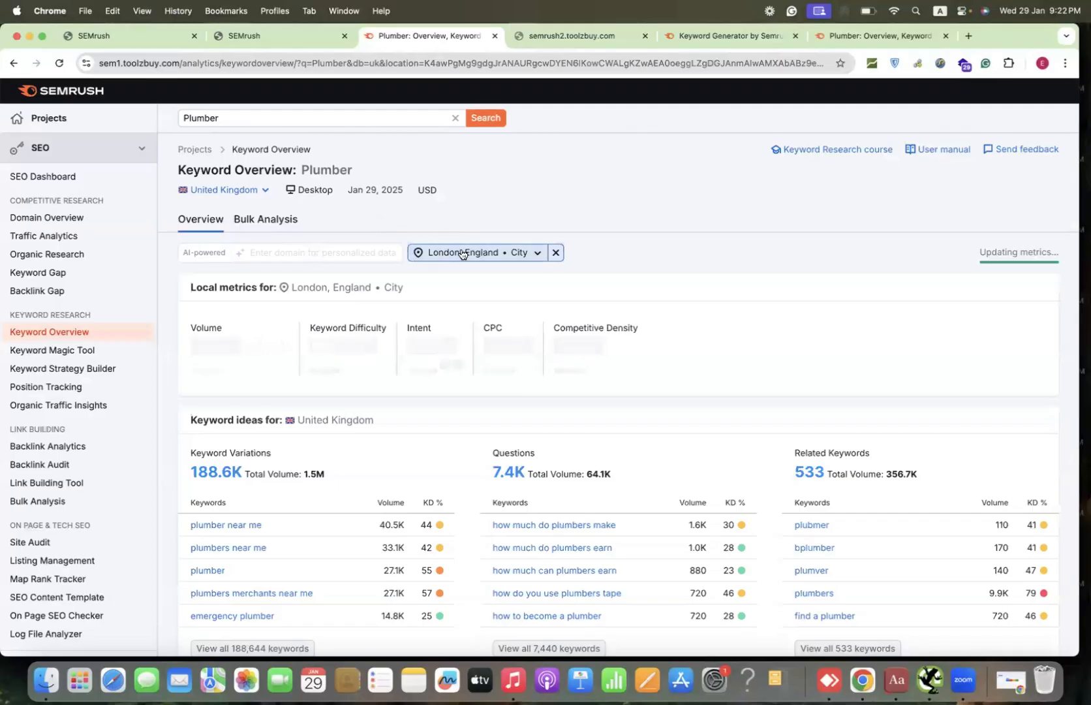
pyautogui.scroll(-2, 485, 277)
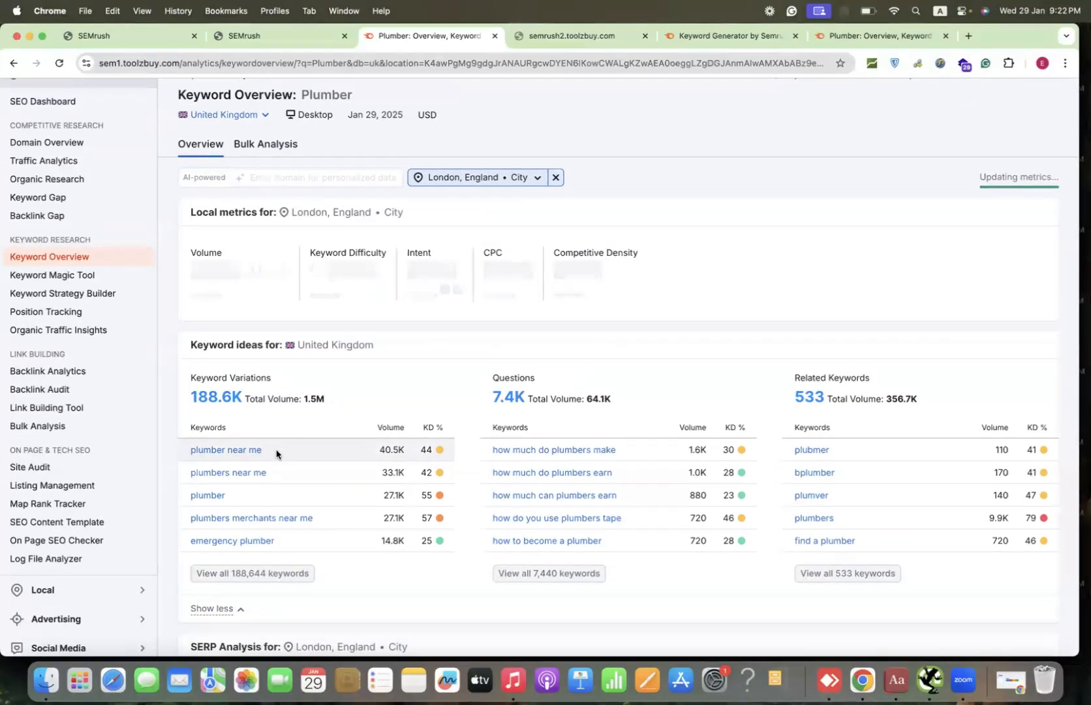
pyautogui.scroll(-1, 276, 454)
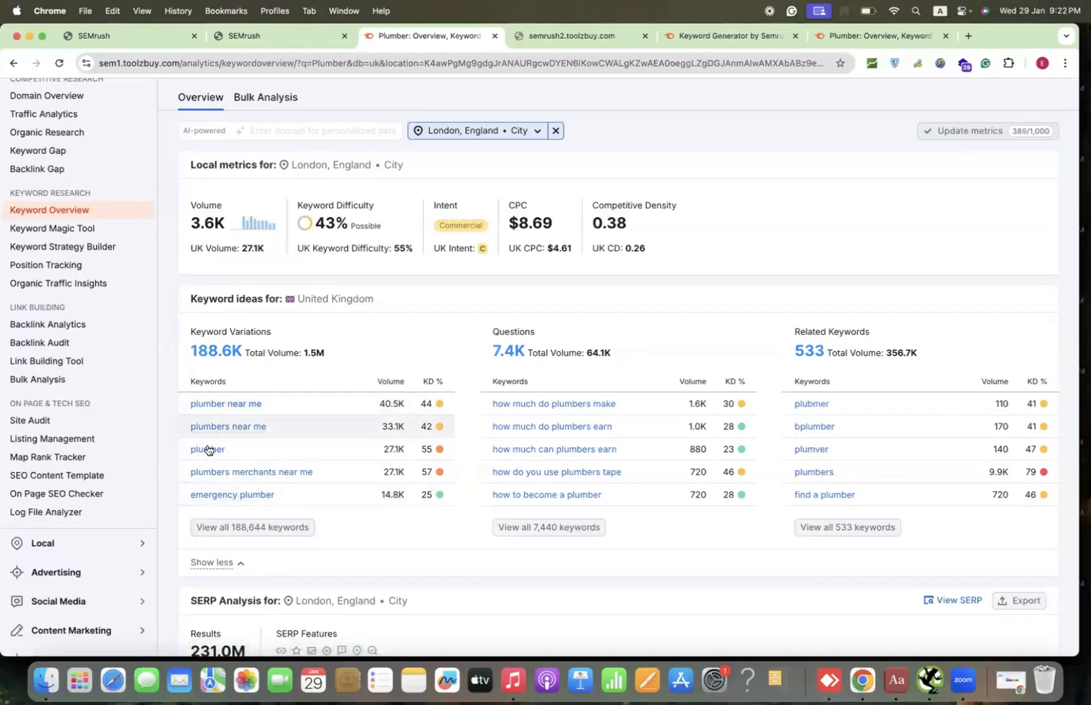
# Review the local volume, difficulty and search intent for "Plumber", including the London SERP analysis of ranking URLs.
pyautogui.scroll(3, 219, 431)
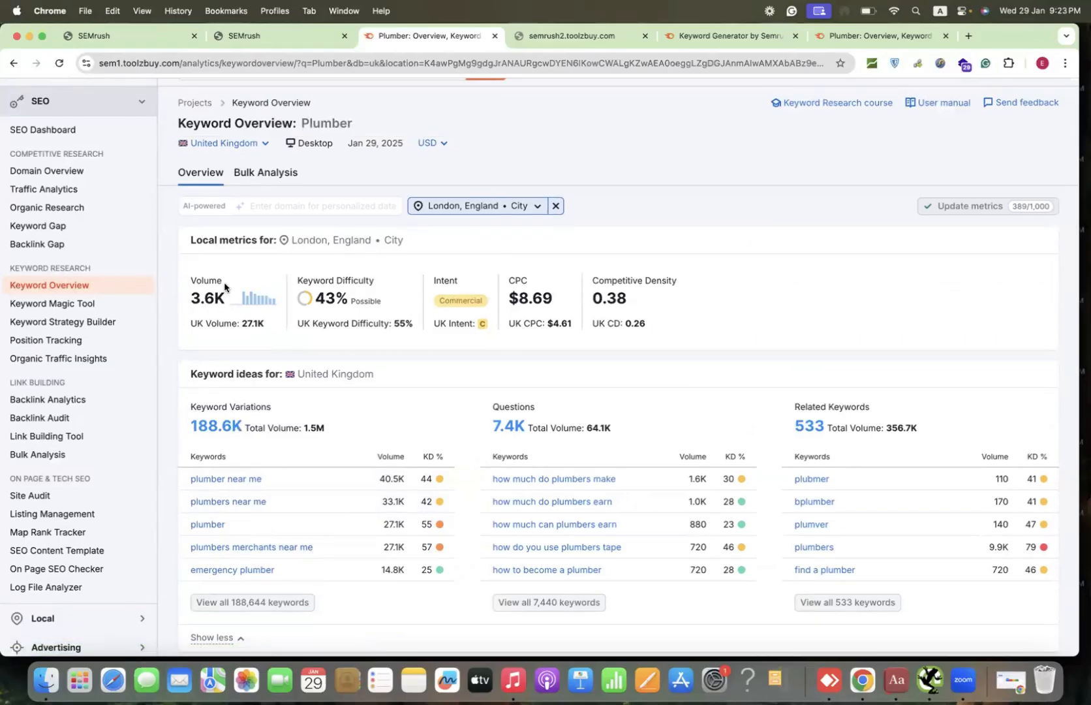
pyautogui.scroll(2, 224, 285)
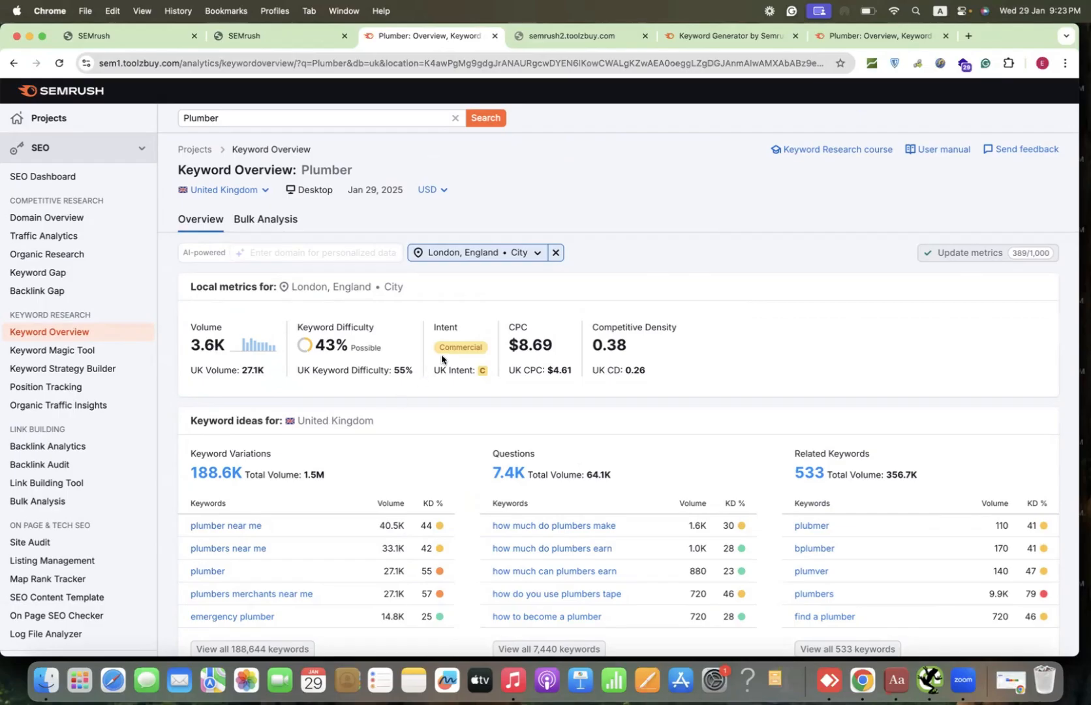
pyautogui.moveTo(452, 352)
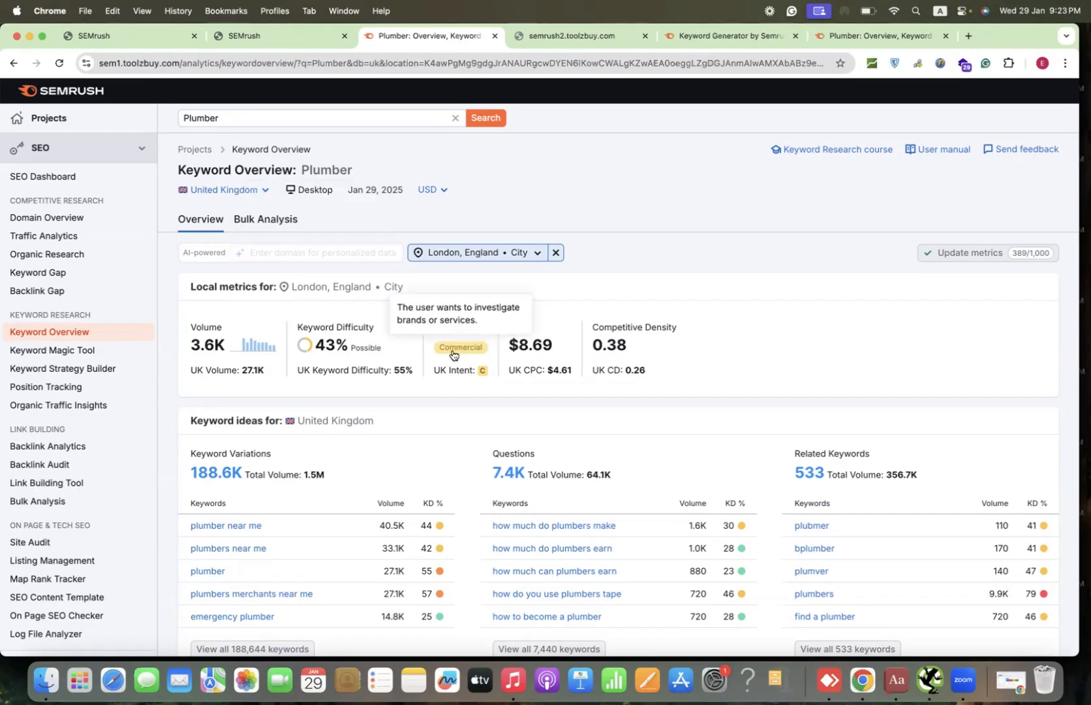
pyautogui.scroll(-5, 452, 354)
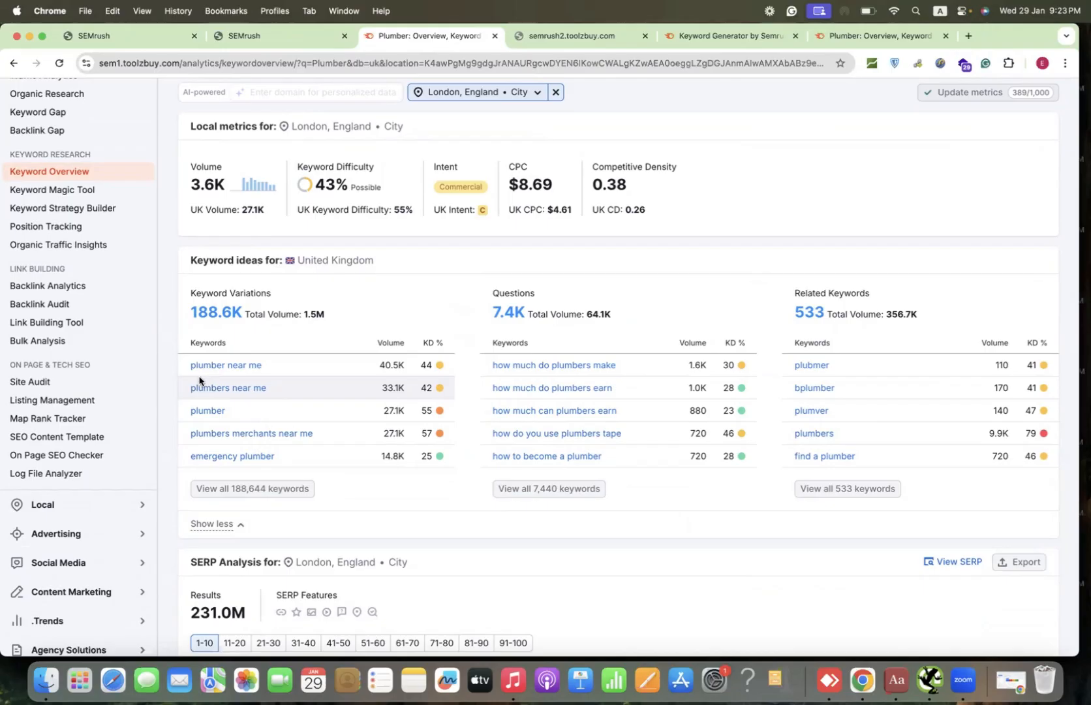
pyautogui.scroll(-5, 199, 379)
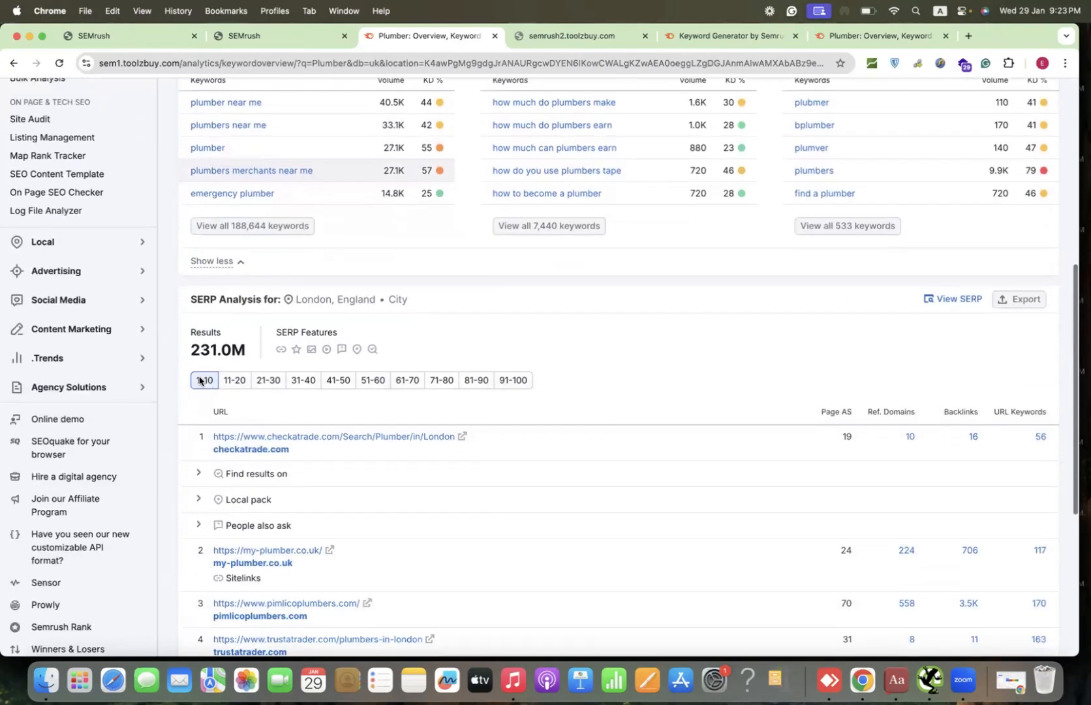
pyautogui.scroll(-3, 199, 378)
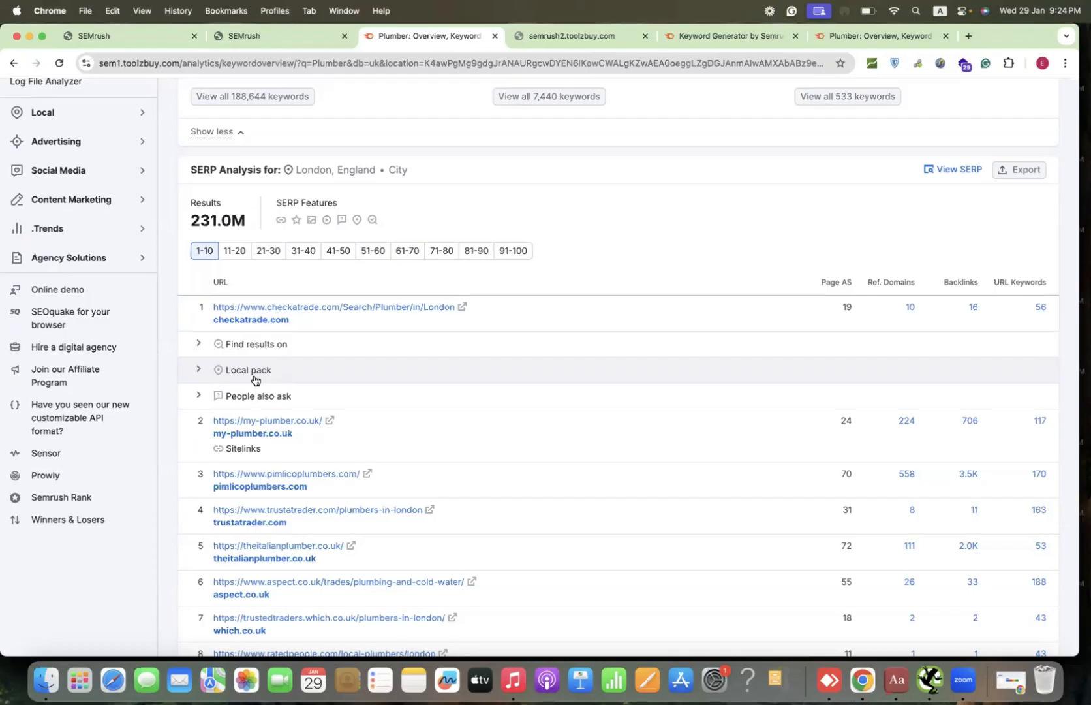
pyautogui.scroll(-3, 254, 380)
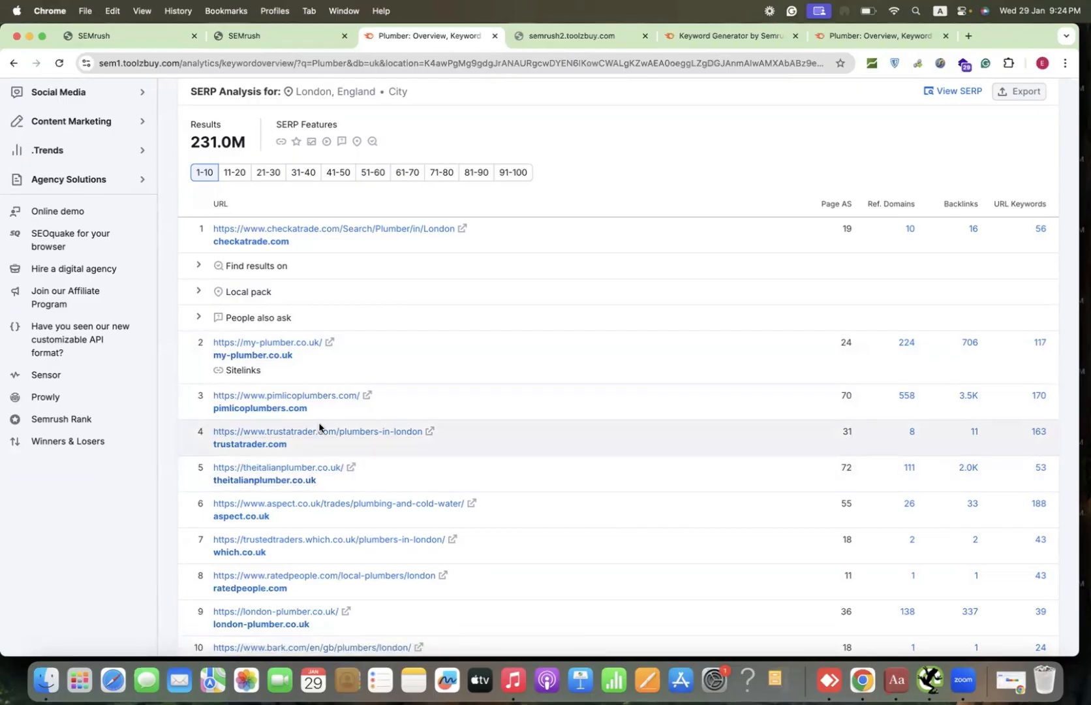
# Open the organic keyword positions of my-plumber.co.uk from the SERP analysis and select the keywords "plumber london" and "plumber".
pyautogui.click(1038, 344)
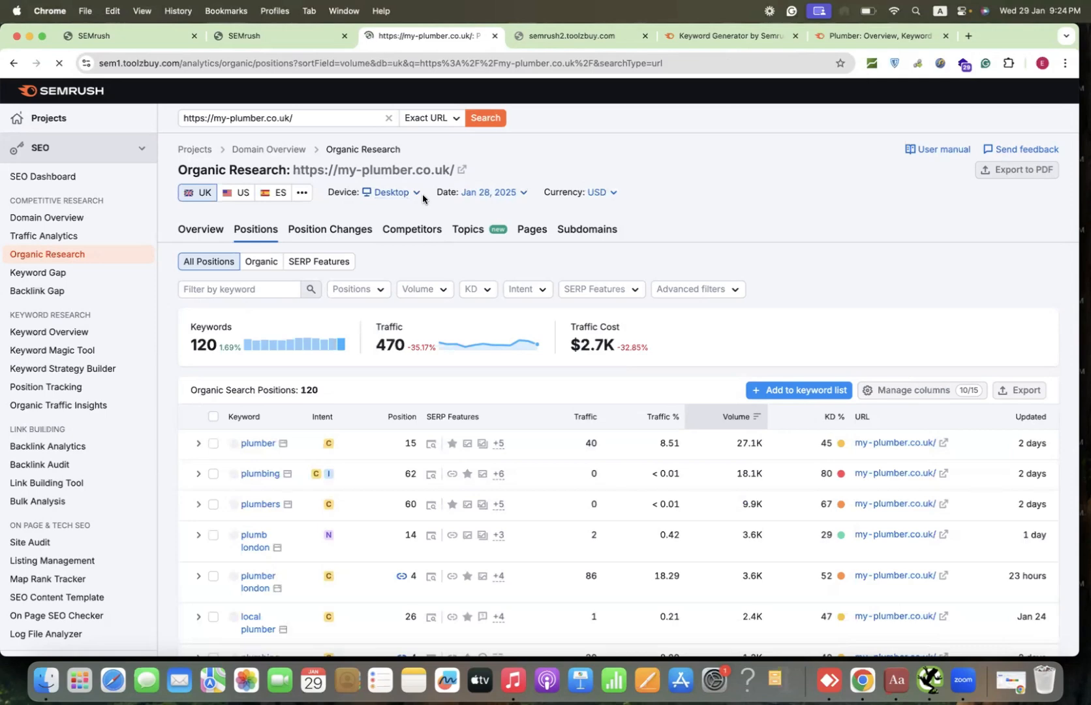
pyautogui.scroll(-3, 422, 197)
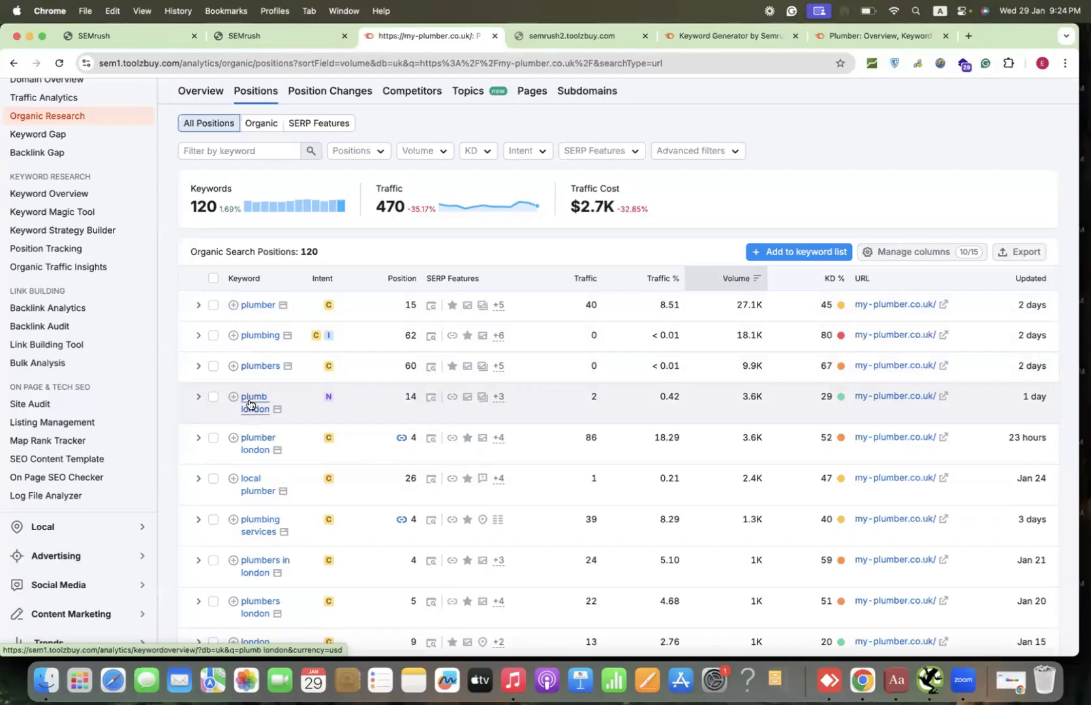
pyautogui.scroll(-1, 252, 413)
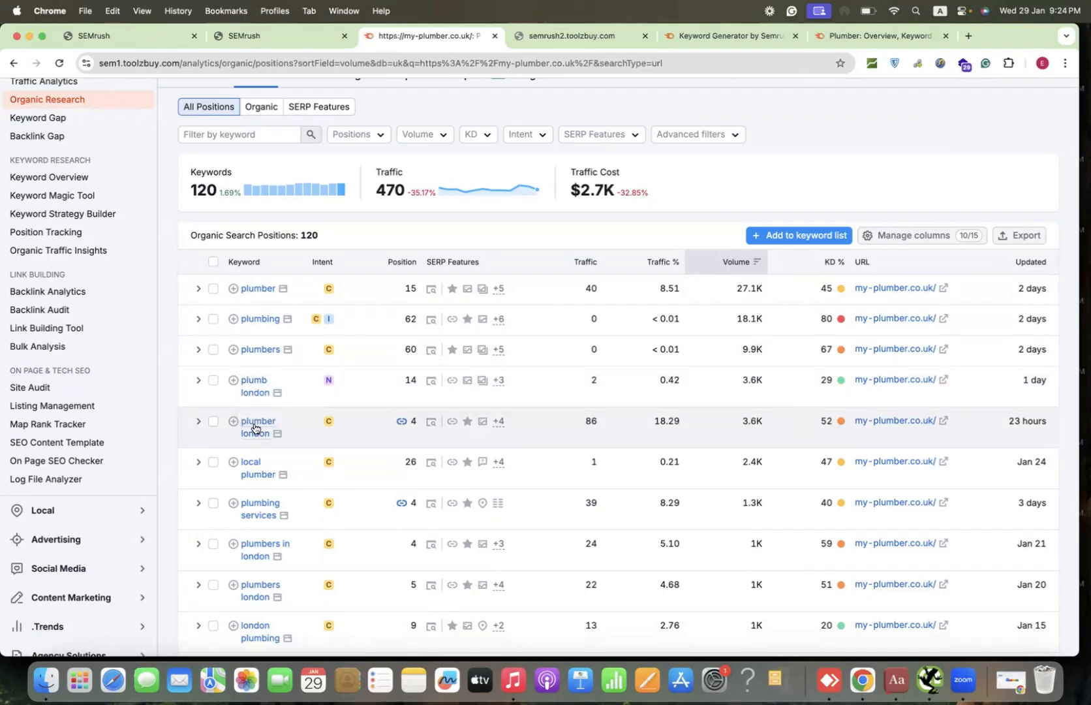
pyautogui.click(213, 425)
pyautogui.scroll(-1, 216, 392)
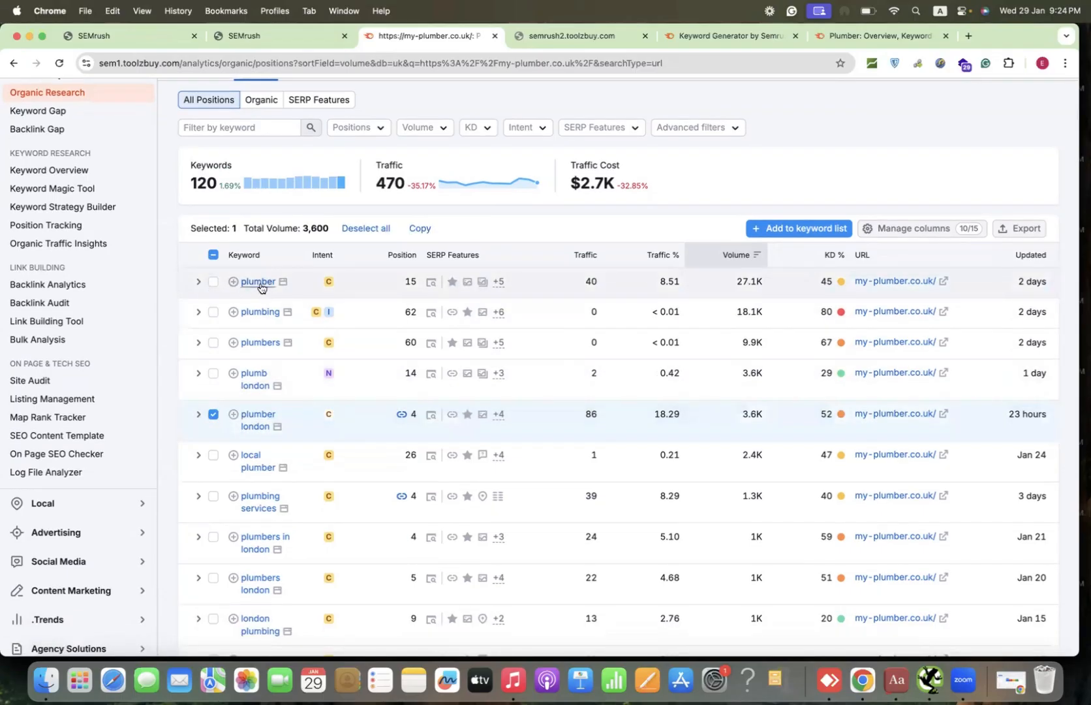
pyautogui.click(213, 282)
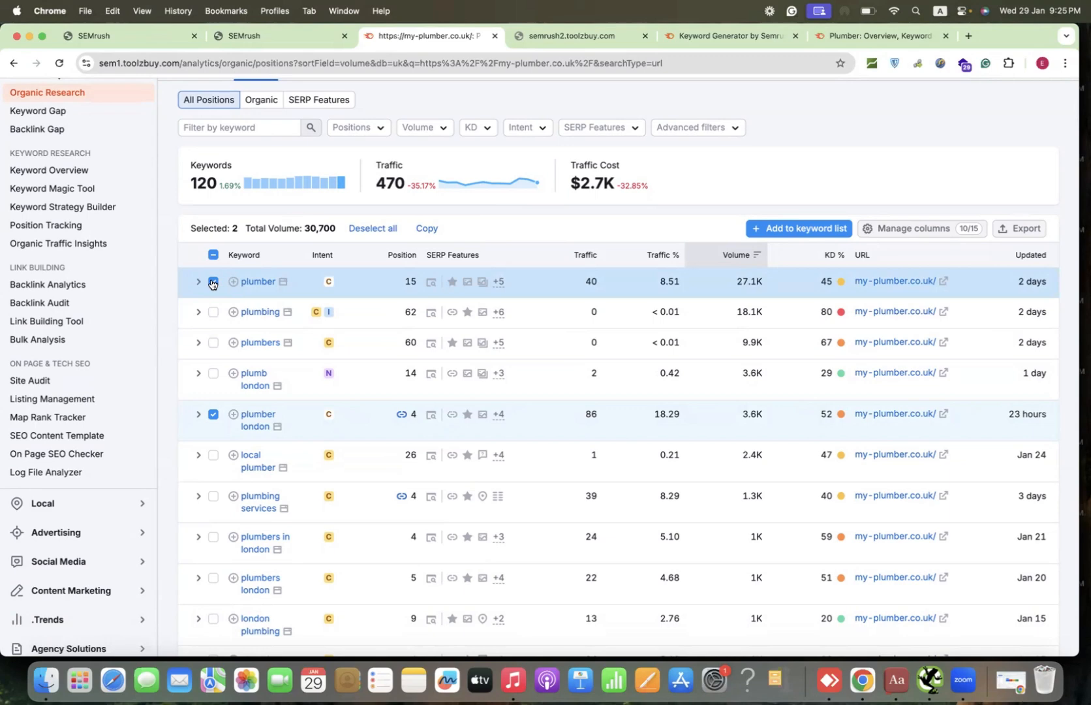
# Add "local plumber", "plumbing services" and "plumbers in london" to the keyword selection.
pyautogui.scroll(-3, 212, 284)
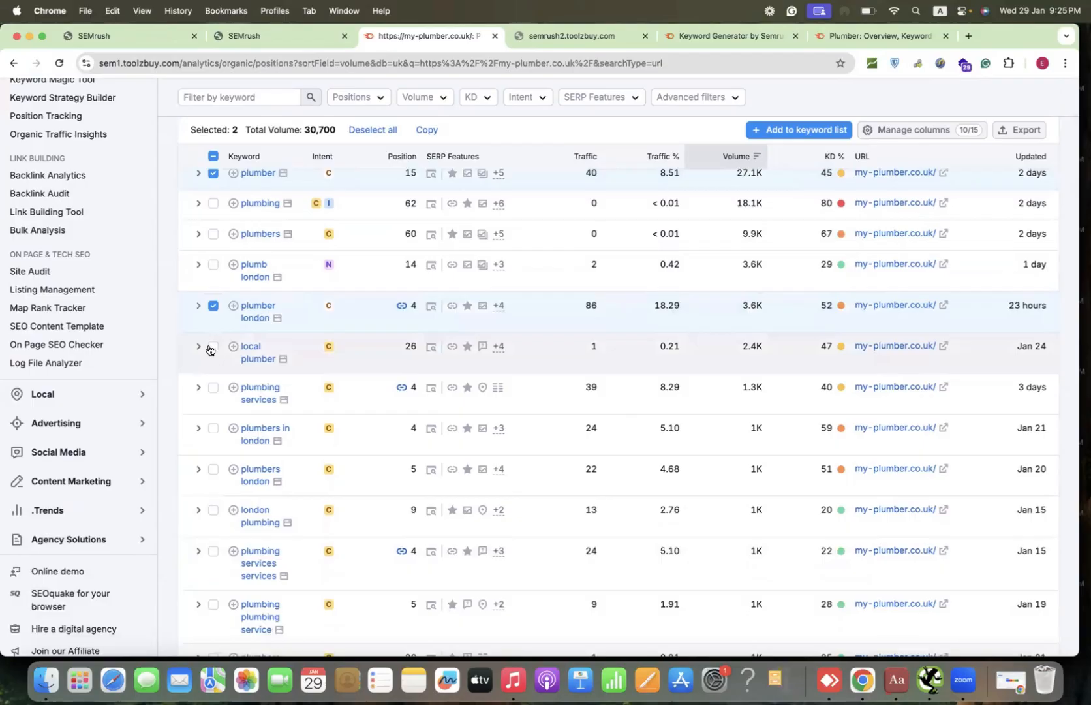
pyautogui.click(212, 350)
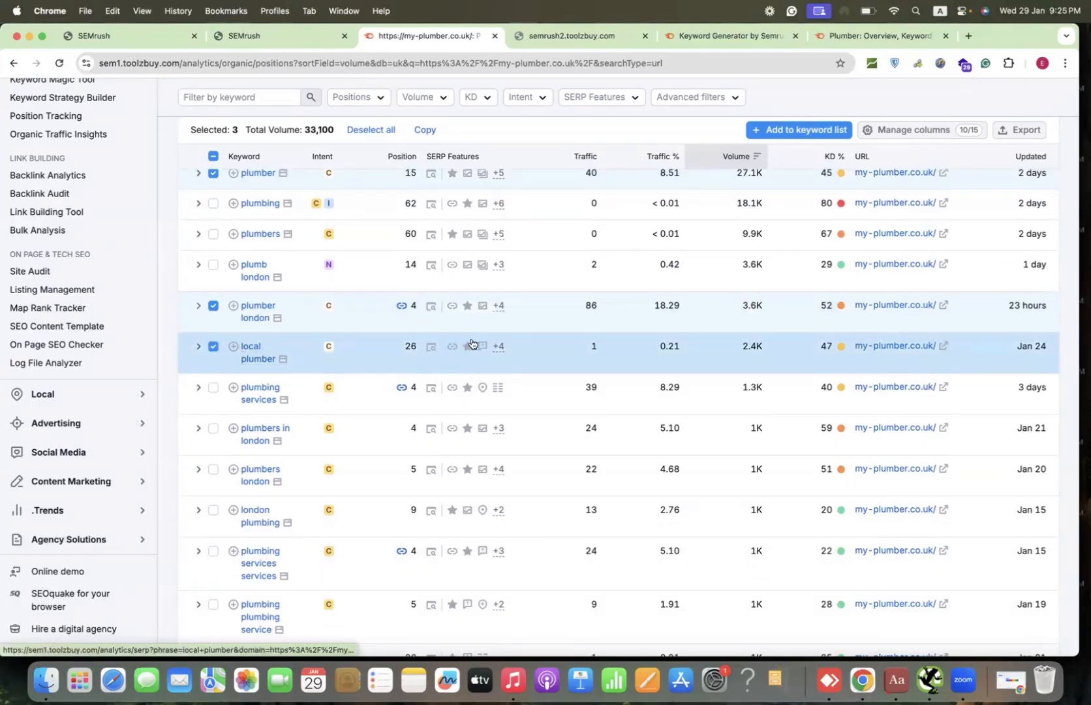
pyautogui.moveTo(758, 353)
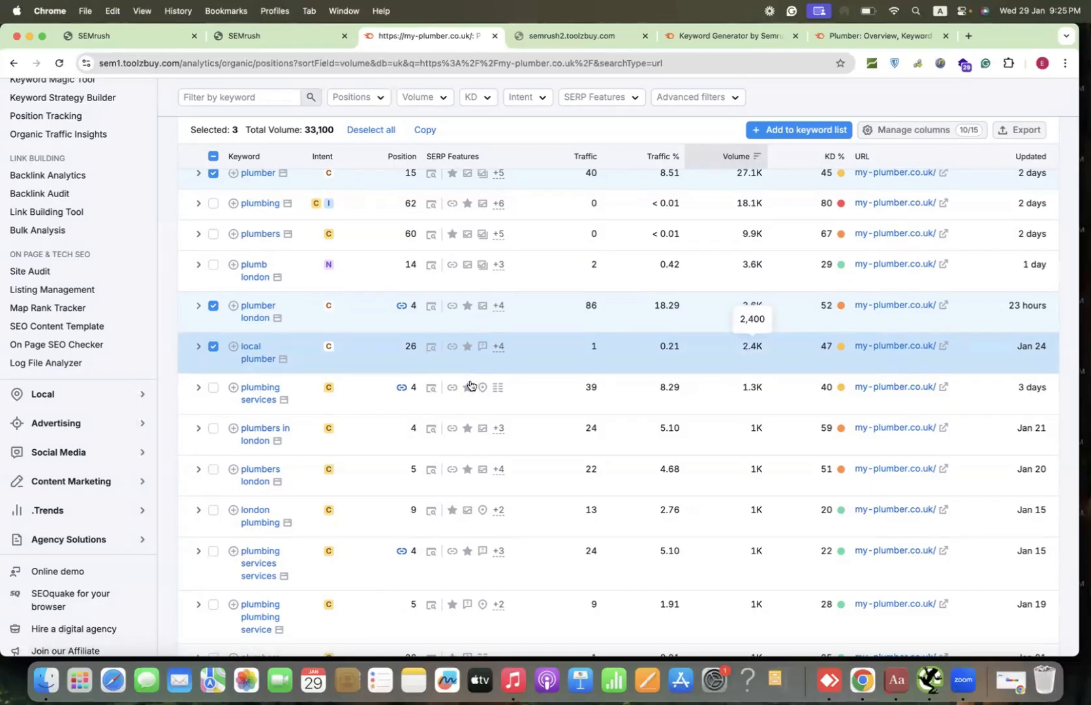
pyautogui.click(214, 388)
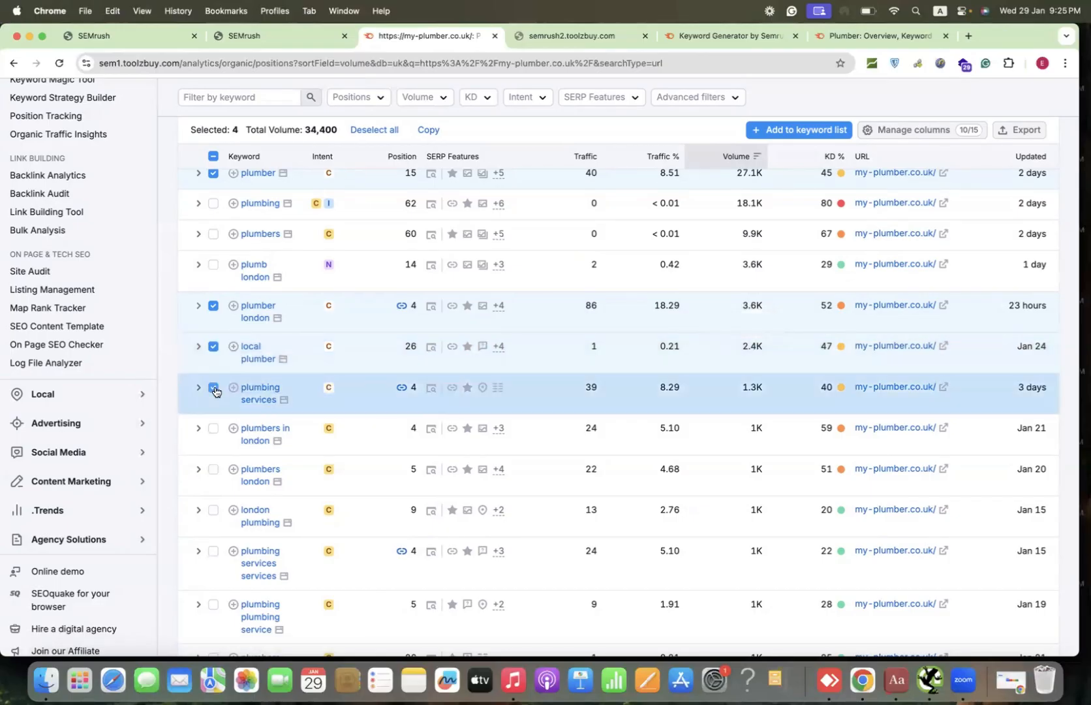
pyautogui.scroll(-1, 215, 388)
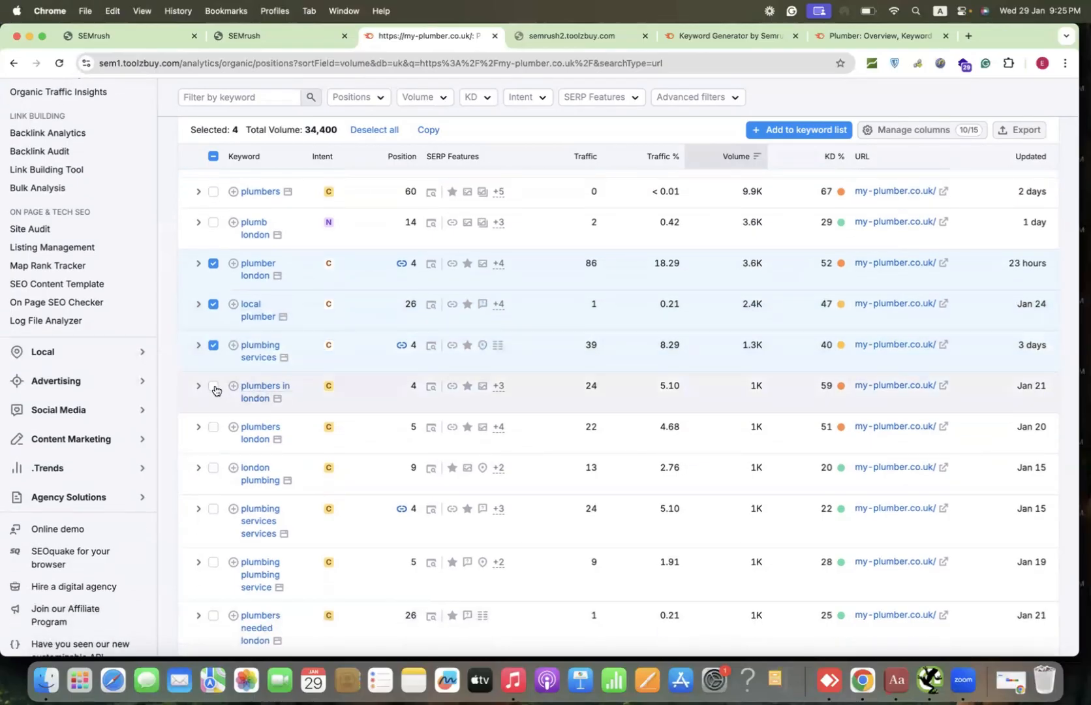
pyautogui.click(214, 388)
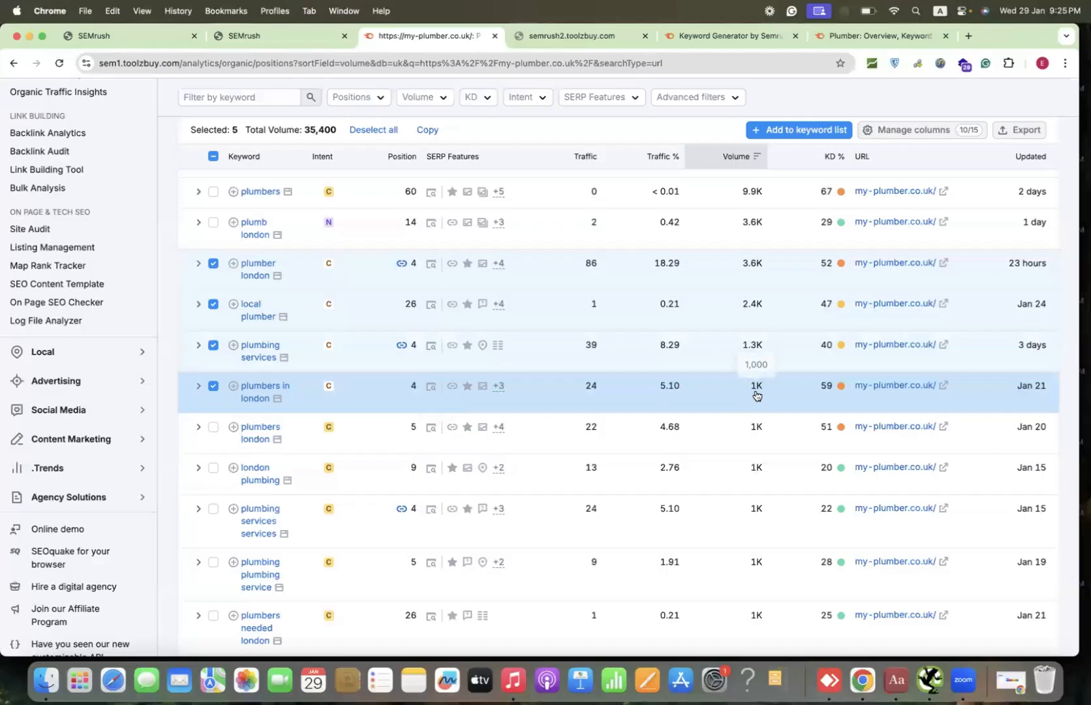
# Add "plumbers london", "london plumbing" and "plumbing services services" to the keyword selection.
pyautogui.click(213, 428)
pyautogui.click(213, 468)
pyautogui.scroll(-2, 257, 477)
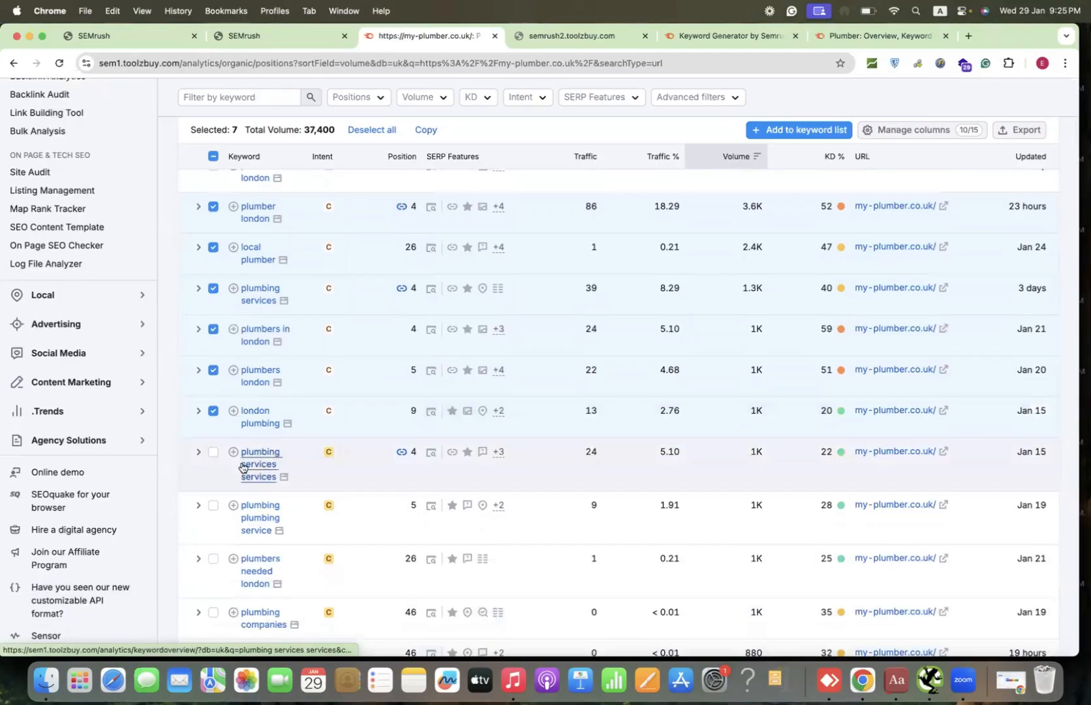
pyautogui.click(213, 454)
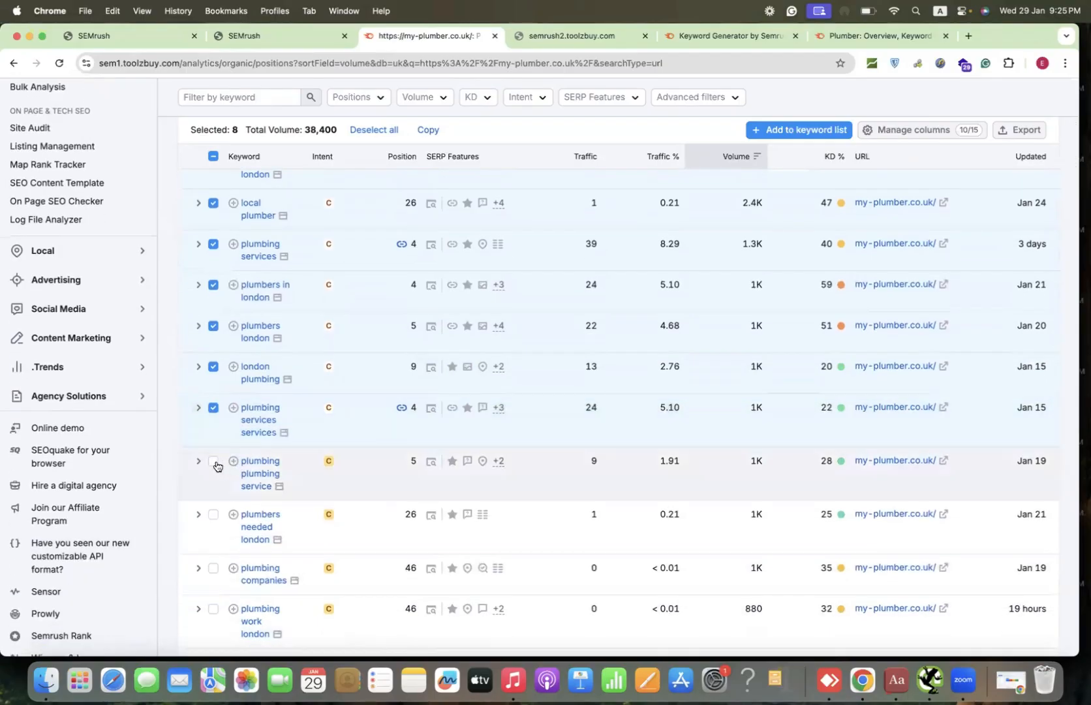
# Add "plumbers needed london", "plumbing companies" and "plumbing service" to the keyword selection.
pyautogui.scroll(-2, 255, 506)
pyautogui.scroll(-1, 256, 506)
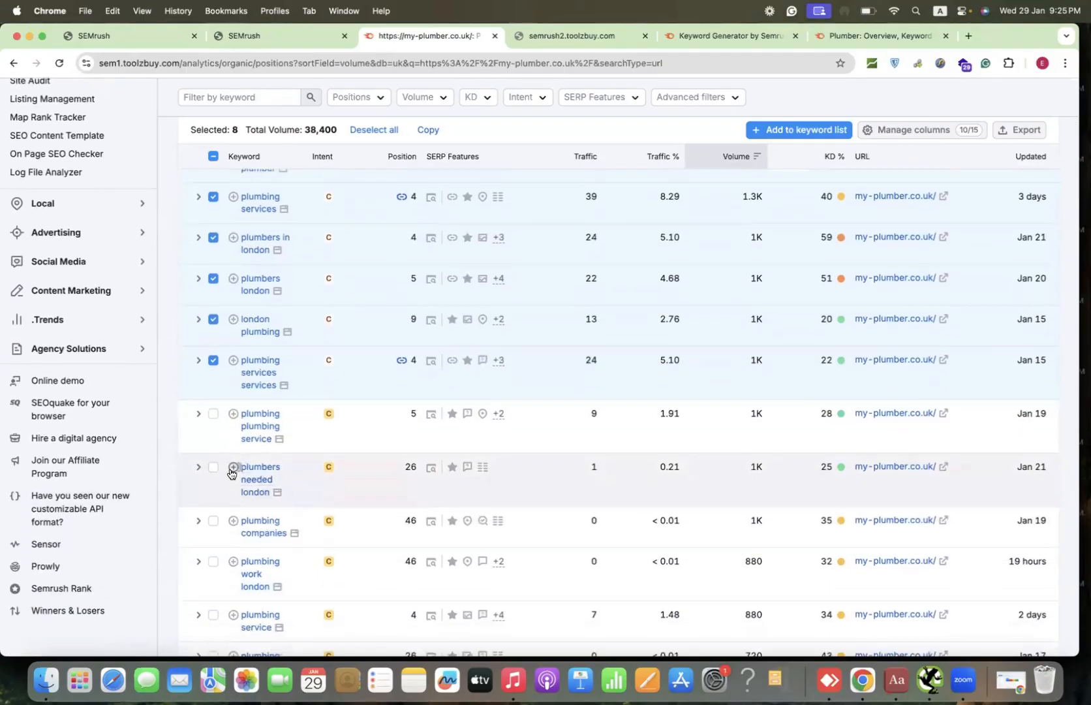
pyautogui.click(212, 470)
pyautogui.scroll(-1, 212, 472)
pyautogui.click(214, 480)
pyautogui.scroll(-2, 215, 481)
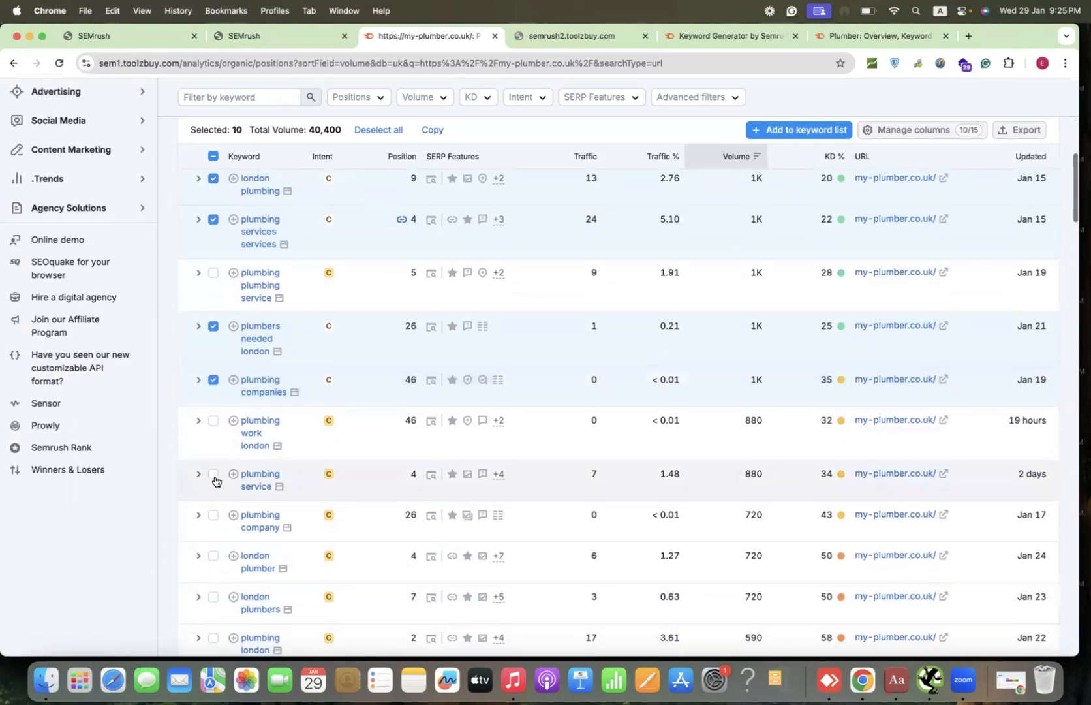
pyautogui.click(214, 479)
# Add "london plumbers", "london plumber" and "plumbing london" to the keyword selection.
pyautogui.scroll(-3, 214, 479)
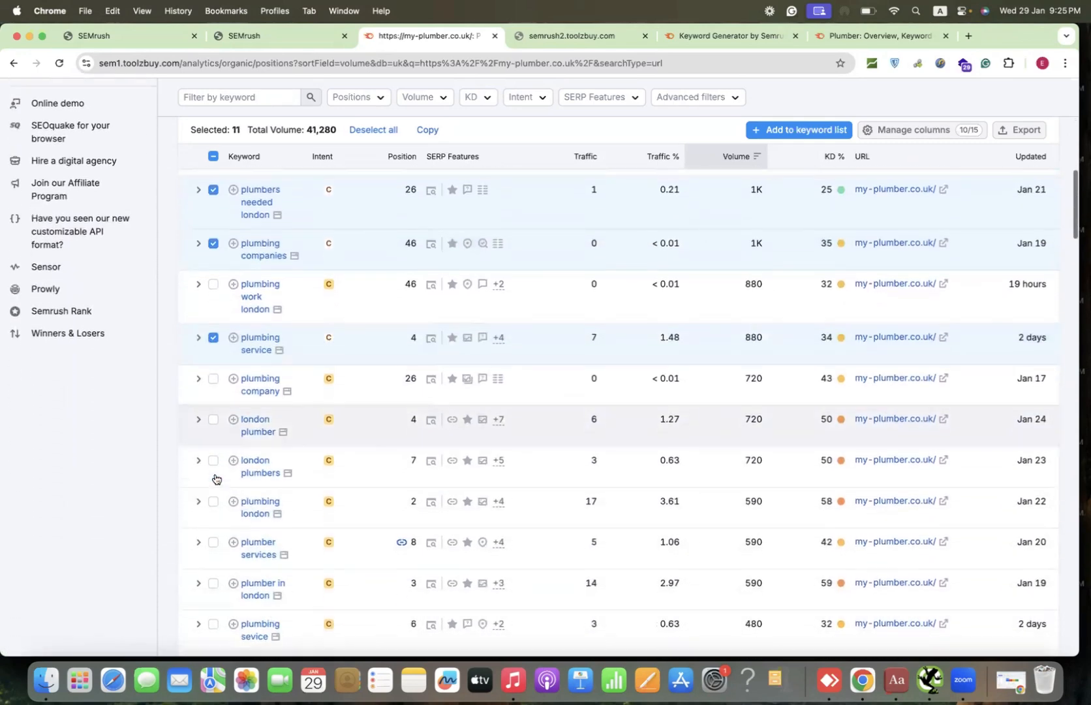
pyautogui.click(213, 457)
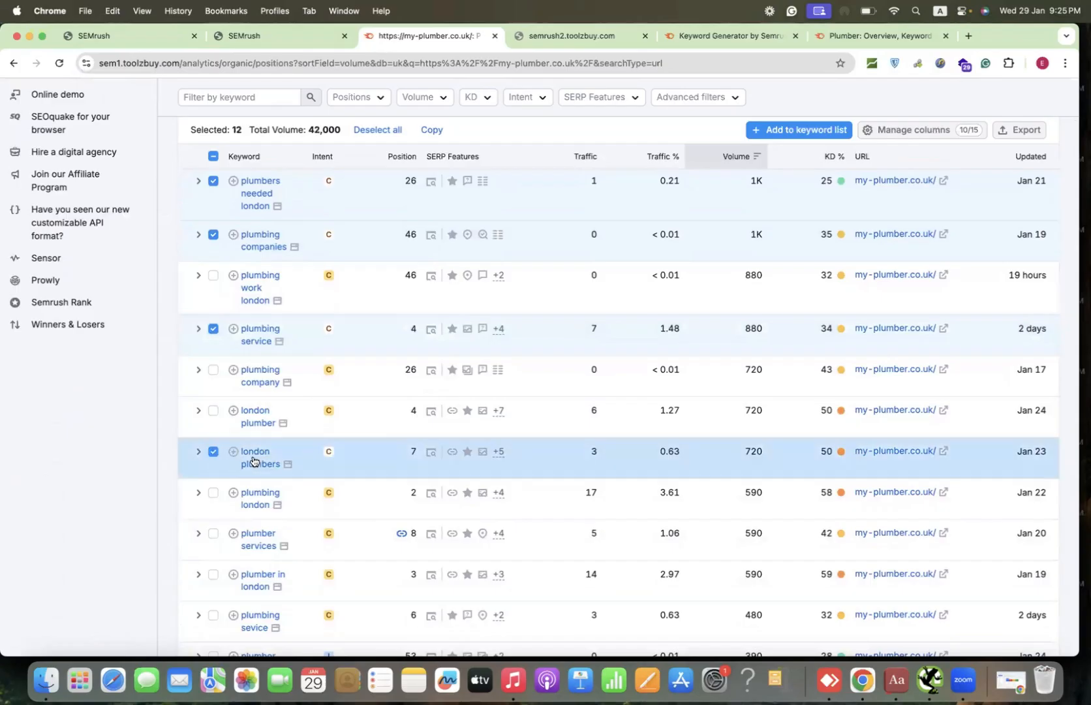
pyautogui.click(213, 412)
pyautogui.scroll(-2, 212, 418)
pyautogui.click(212, 420)
# Add "plumber in london" and "plumbing repair near me" to the keyword selection.
pyautogui.scroll(-2, 213, 421)
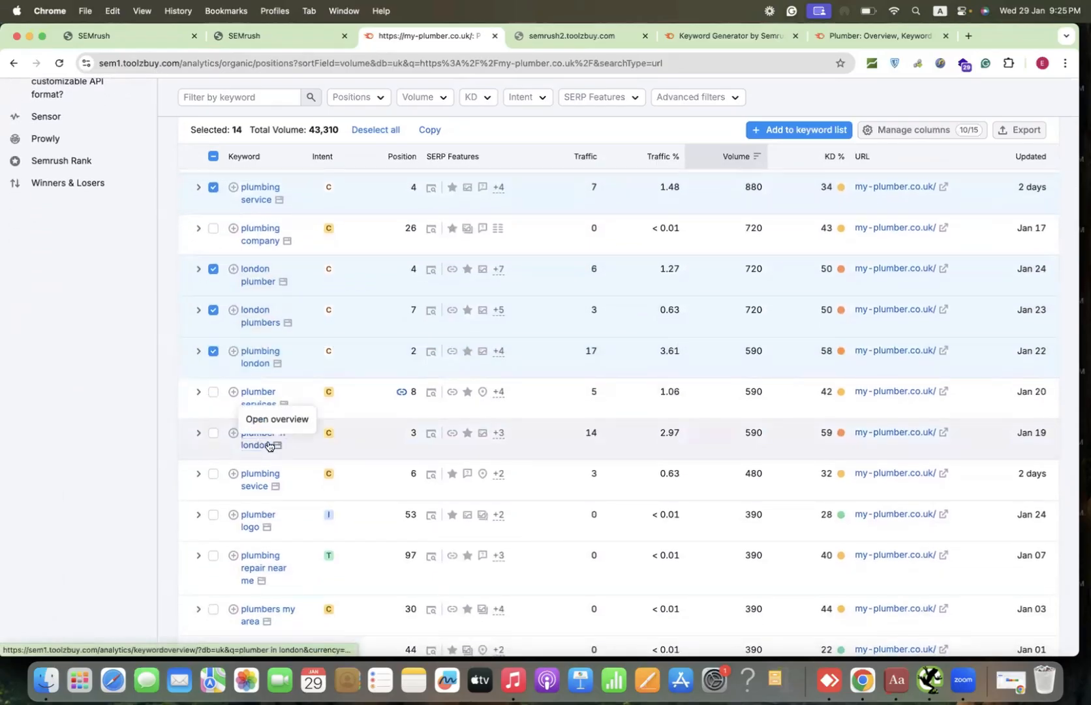
pyautogui.click(213, 433)
pyautogui.scroll(-2, 212, 434)
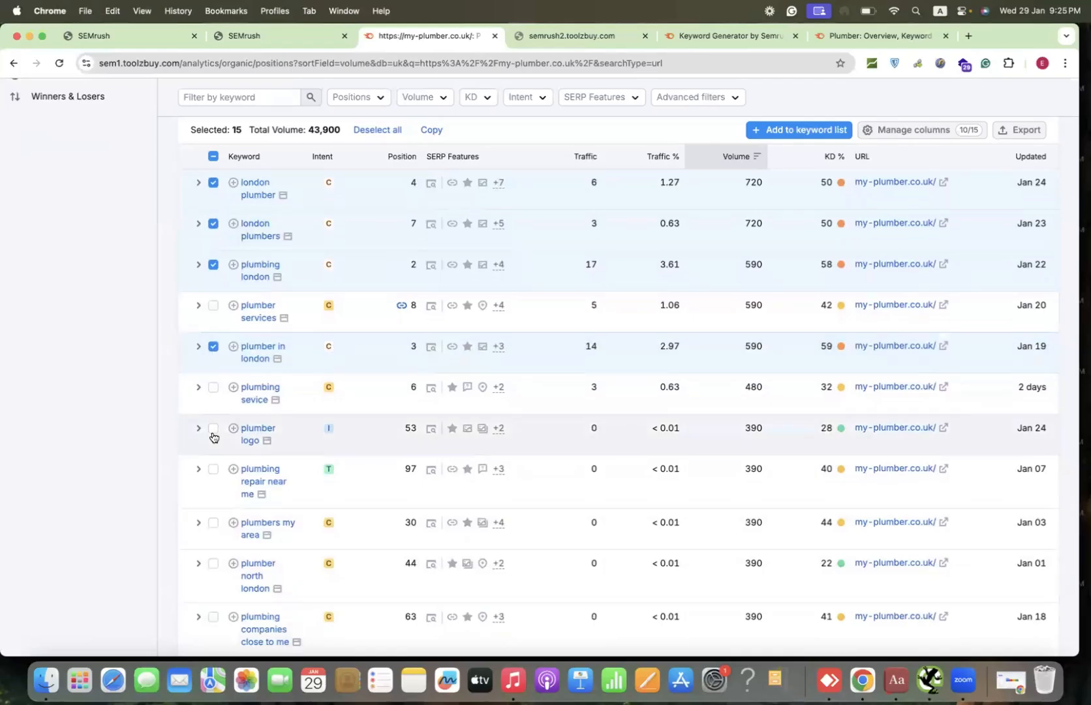
pyautogui.scroll(-2, 215, 430)
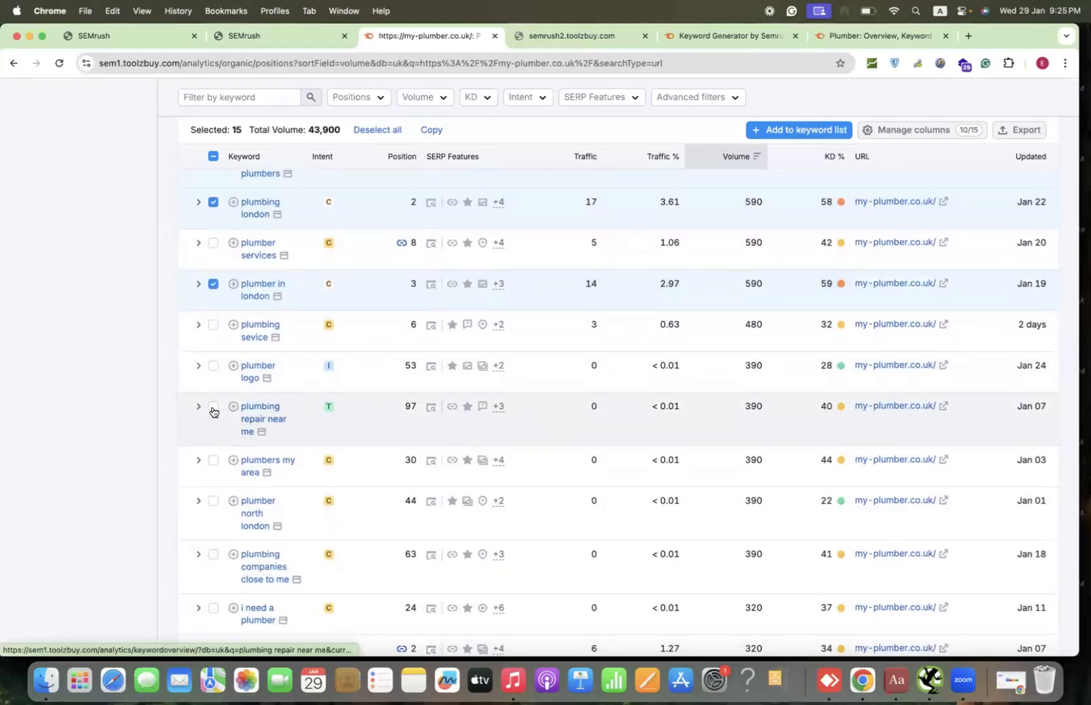
pyautogui.click(213, 407)
# Add "plumber service" and "plumber service near me" to the keyword selection.
pyautogui.scroll(-3, 211, 411)
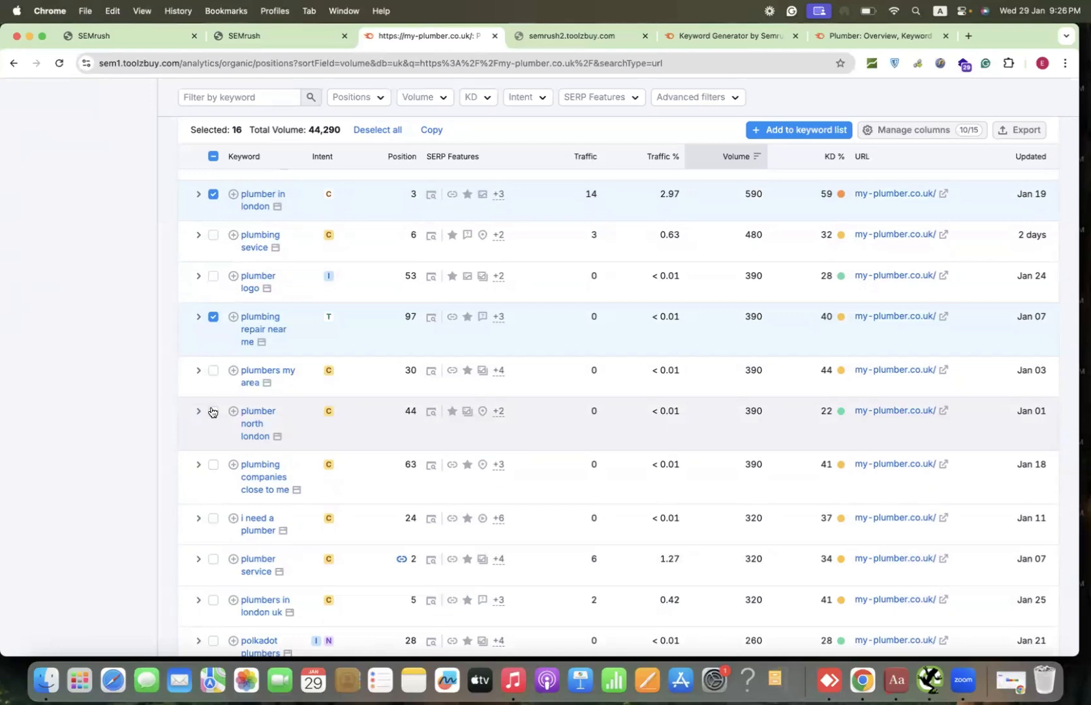
pyautogui.scroll(-3, 215, 434)
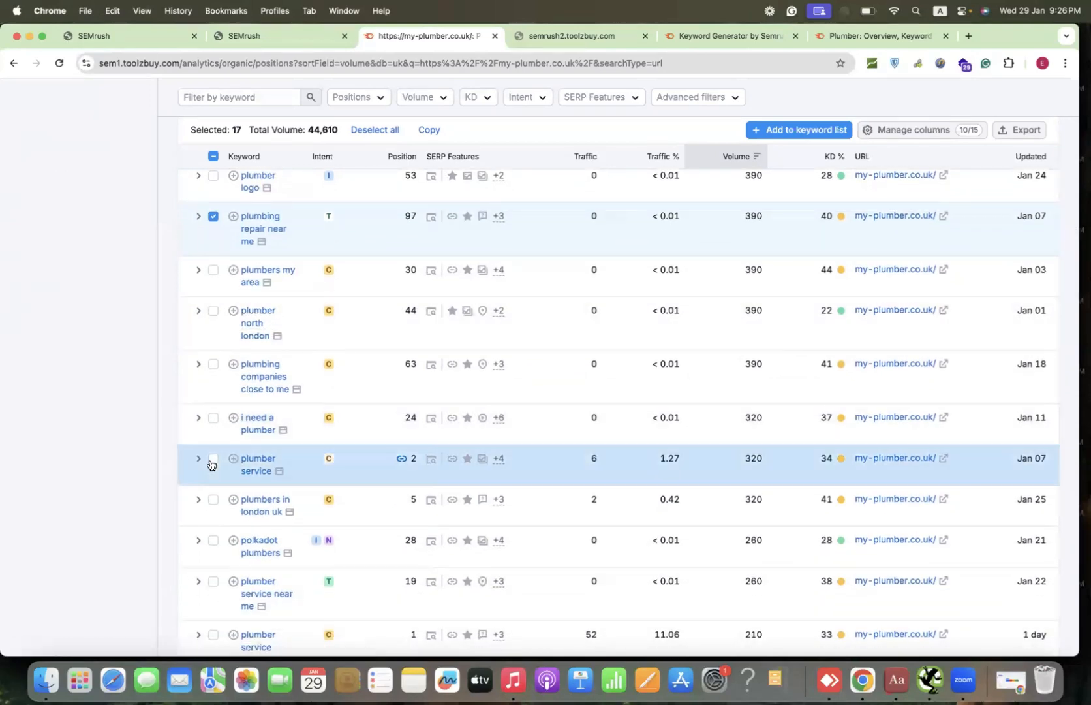
pyautogui.click(211, 460)
pyautogui.scroll(-2, 210, 465)
pyautogui.scroll(-2, 209, 464)
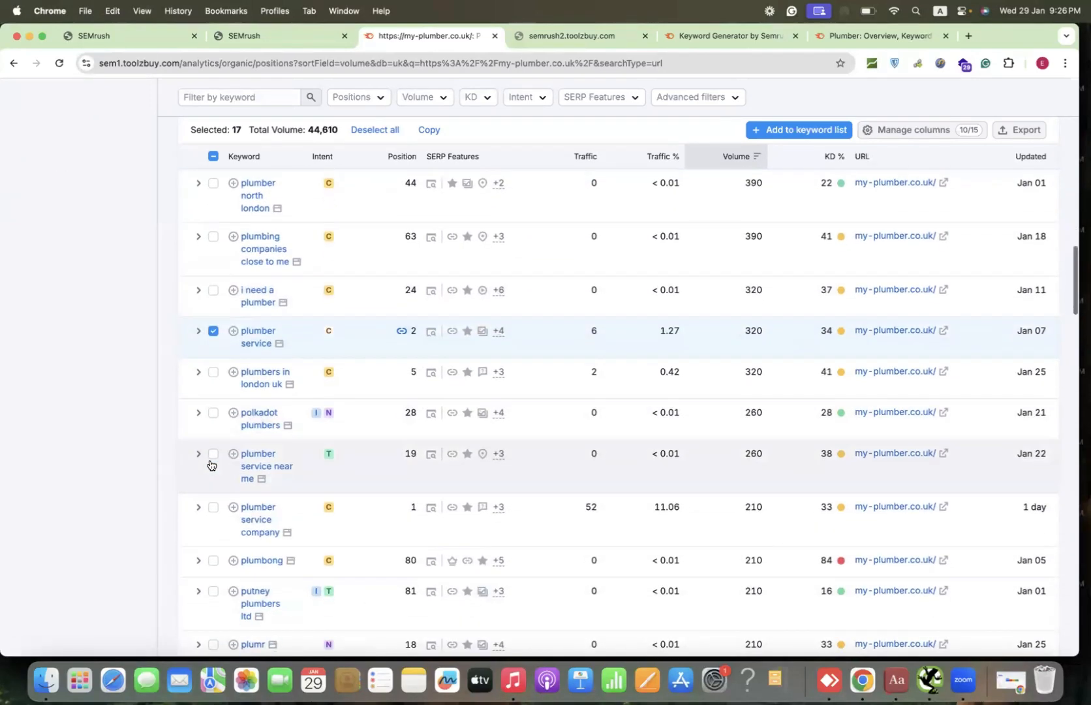
pyautogui.click(214, 457)
# Export only the selected my-plumber.co.uk keywords as an Excel file.
pyautogui.scroll(15, 214, 459)
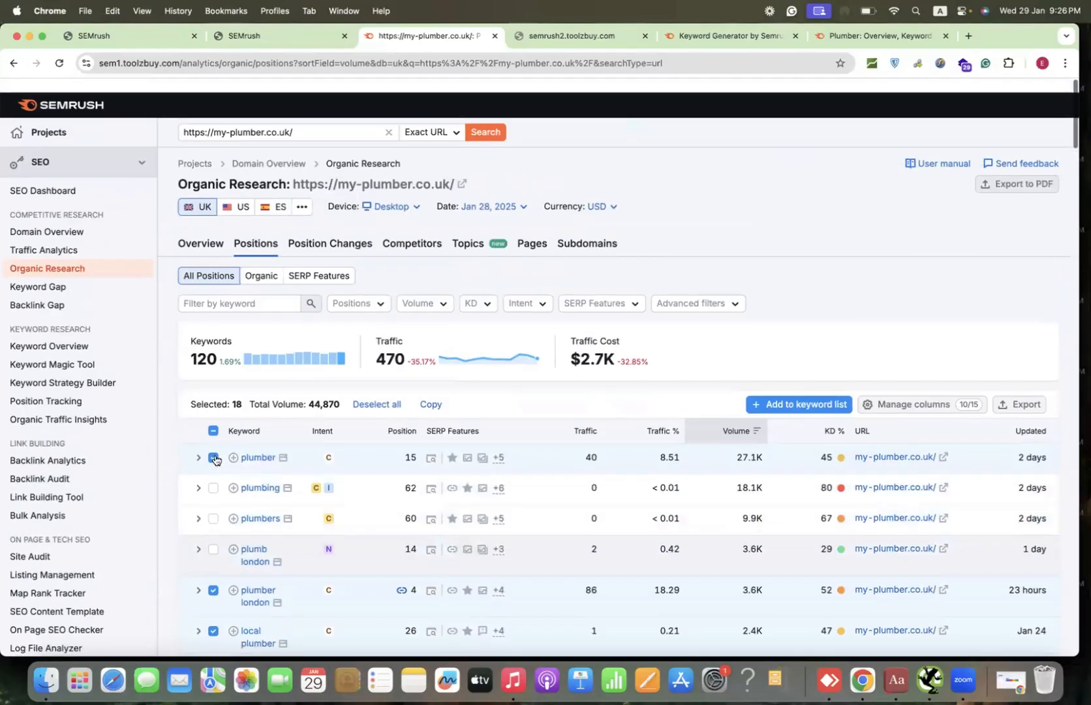
pyautogui.scroll(-1, 267, 421)
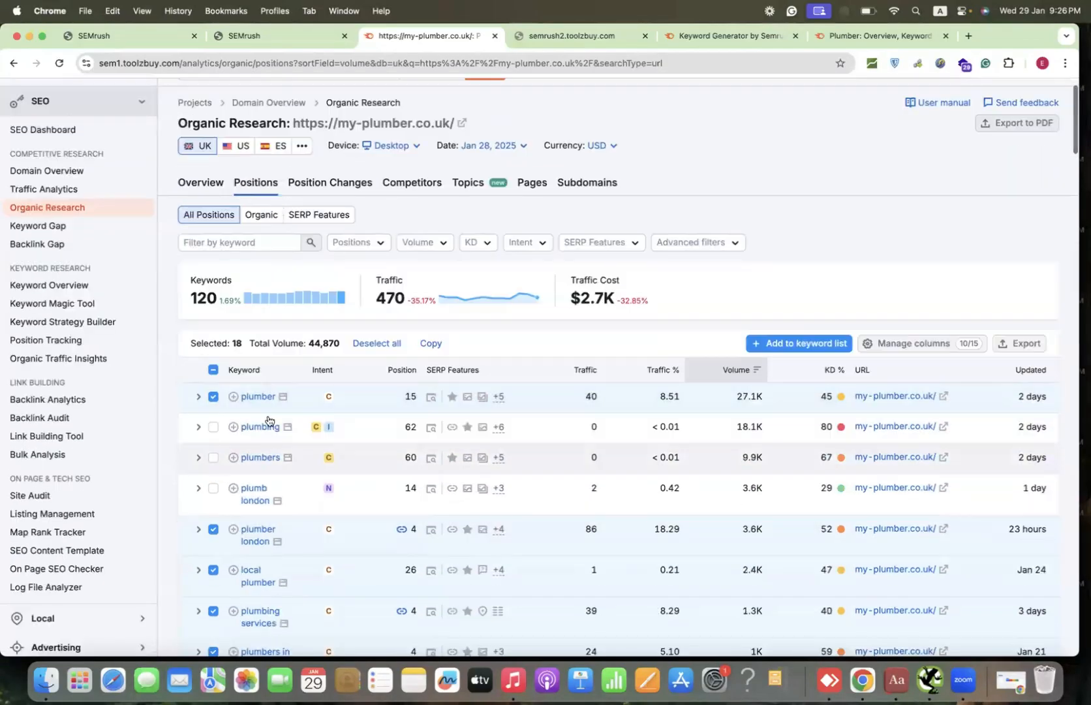
pyautogui.click(1022, 343)
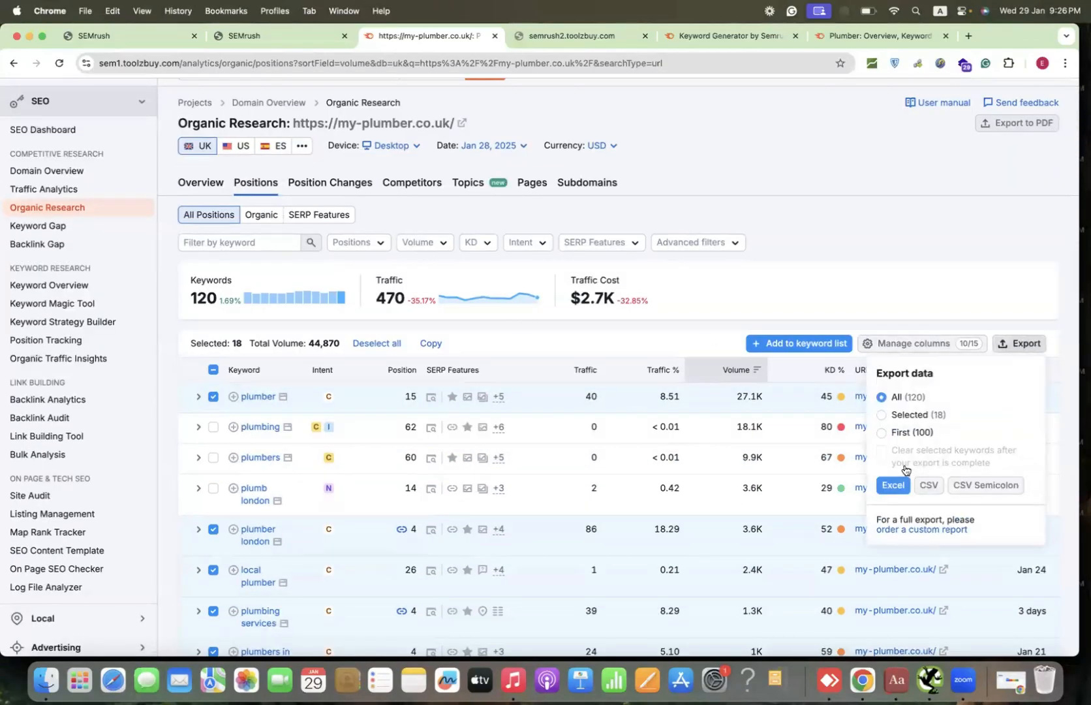
pyautogui.click(882, 415)
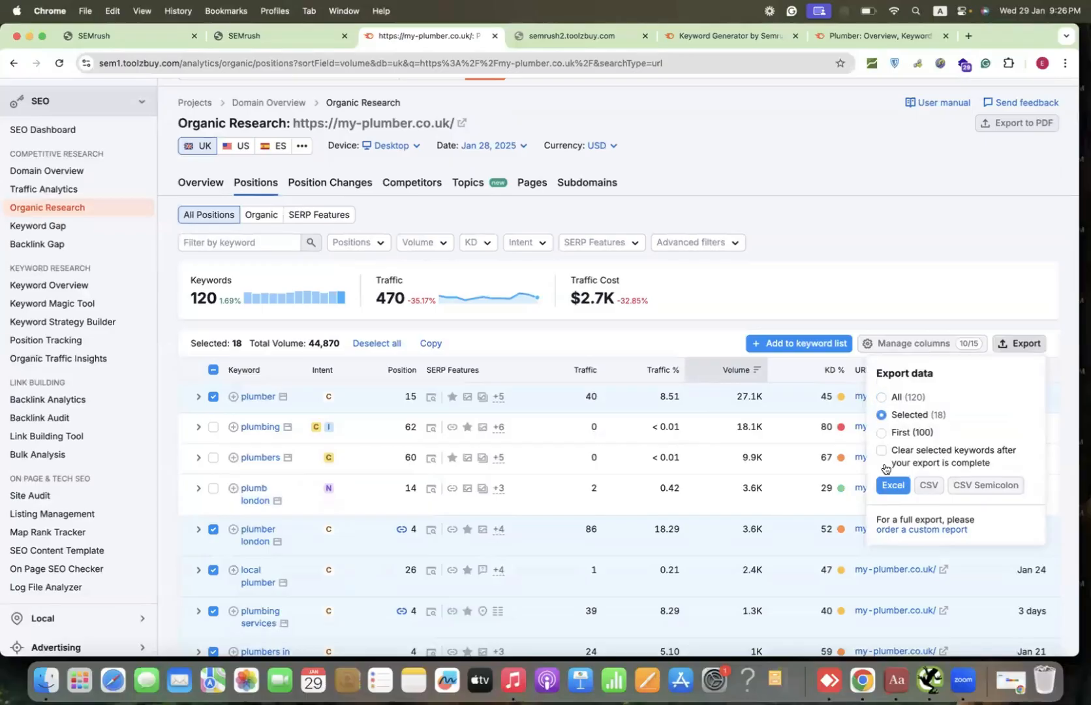
pyautogui.click(892, 485)
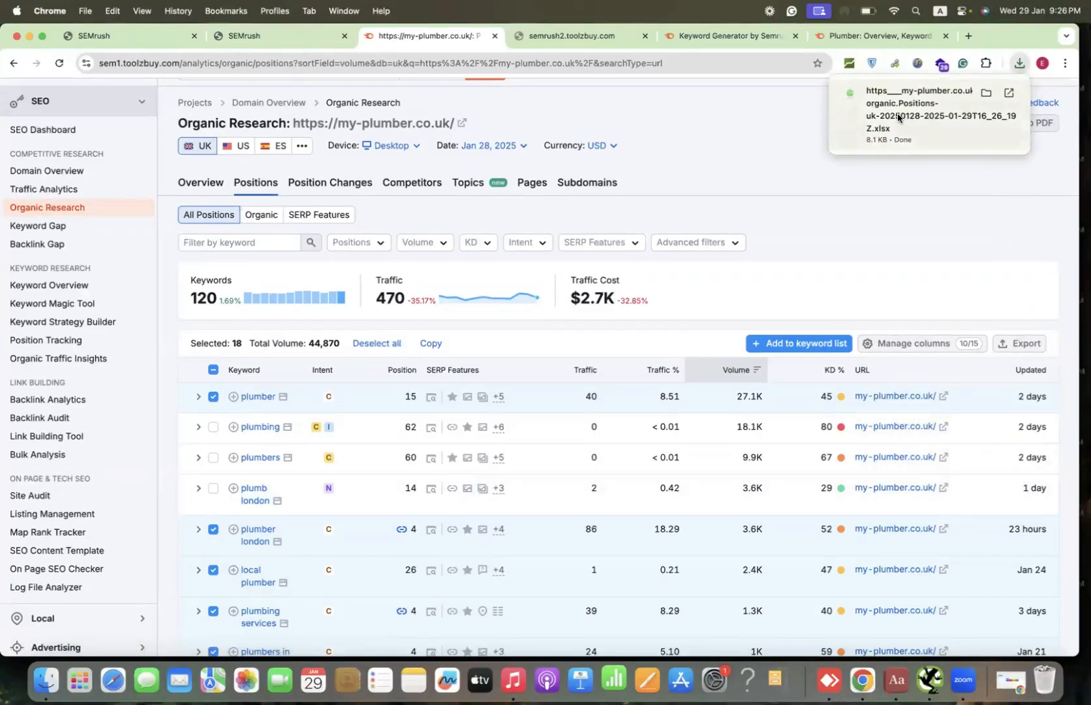
# Open the exported my-plumber.co.uk positions spreadsheet and widen its Keyword column to 180 pt.
pyautogui.click(897, 116)
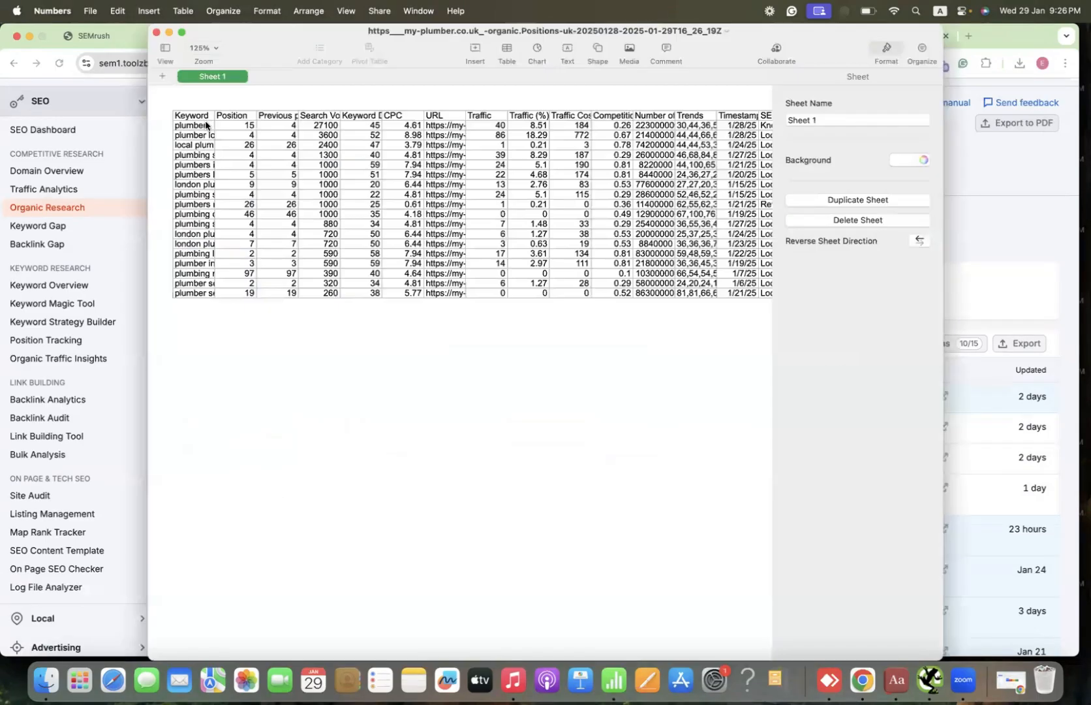
pyautogui.click(206, 124)
pyautogui.moveTo(213, 100); pyautogui.dragTo(316, 99)
# Delete the Position and previous position columns from the exported keyword table.
pyautogui.click(333, 99)
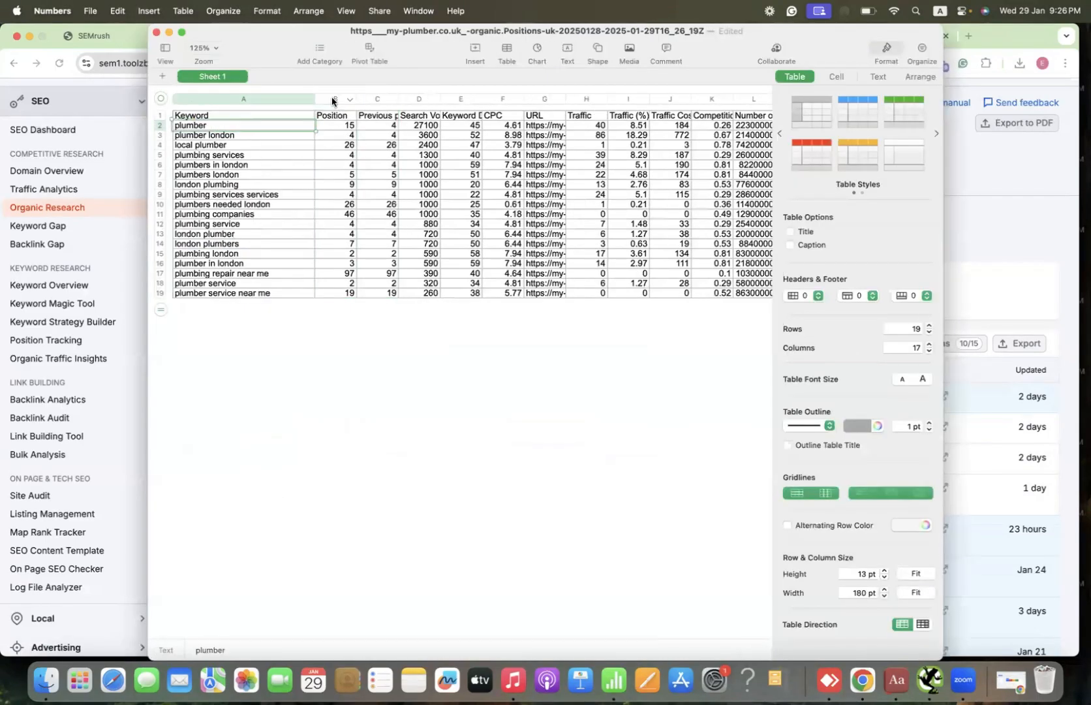
pyautogui.rightClick(371, 105)
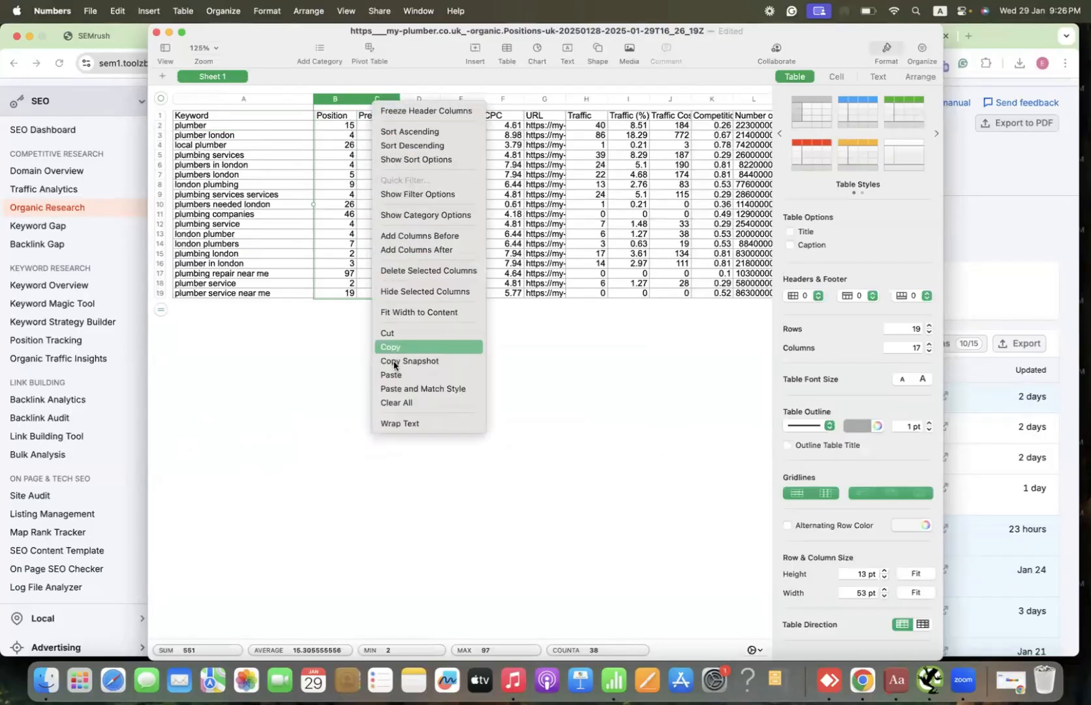
pyautogui.click(405, 270)
# Copy the Keyword and Search Volume columns of the exported table into the Keyword Research sheet in Google Sheets, starting at cell B3.
pyautogui.moveTo(244, 118); pyautogui.dragTo(342, 297)
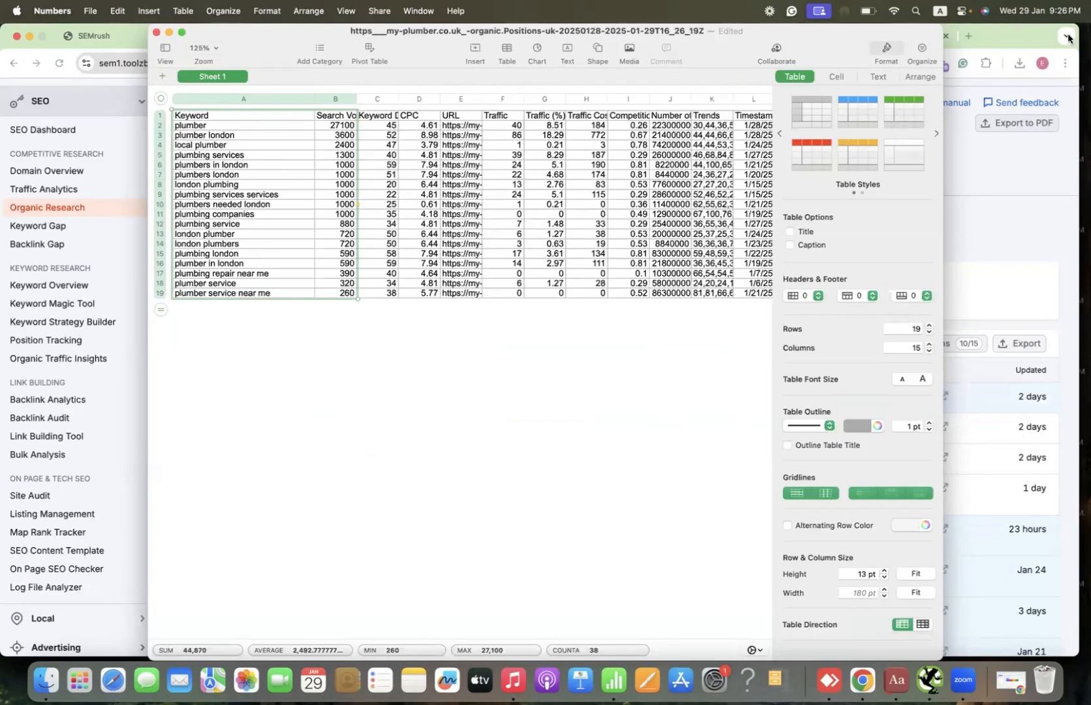
pyautogui.click(1043, 63)
pyautogui.click(889, 503)
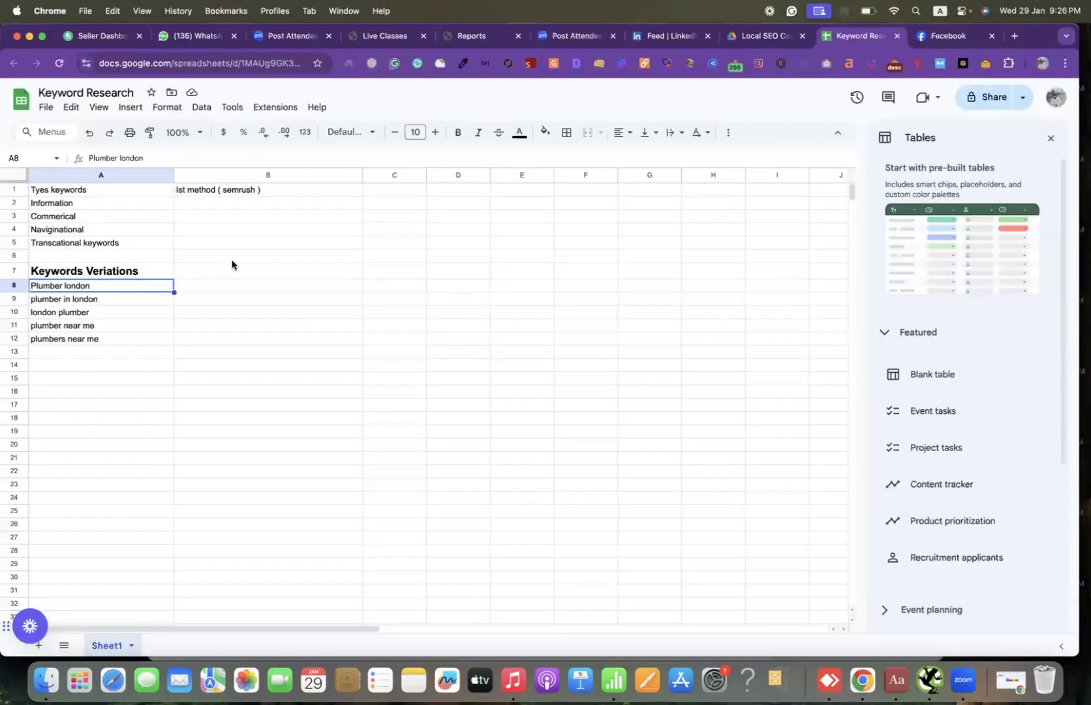
pyautogui.click(198, 205)
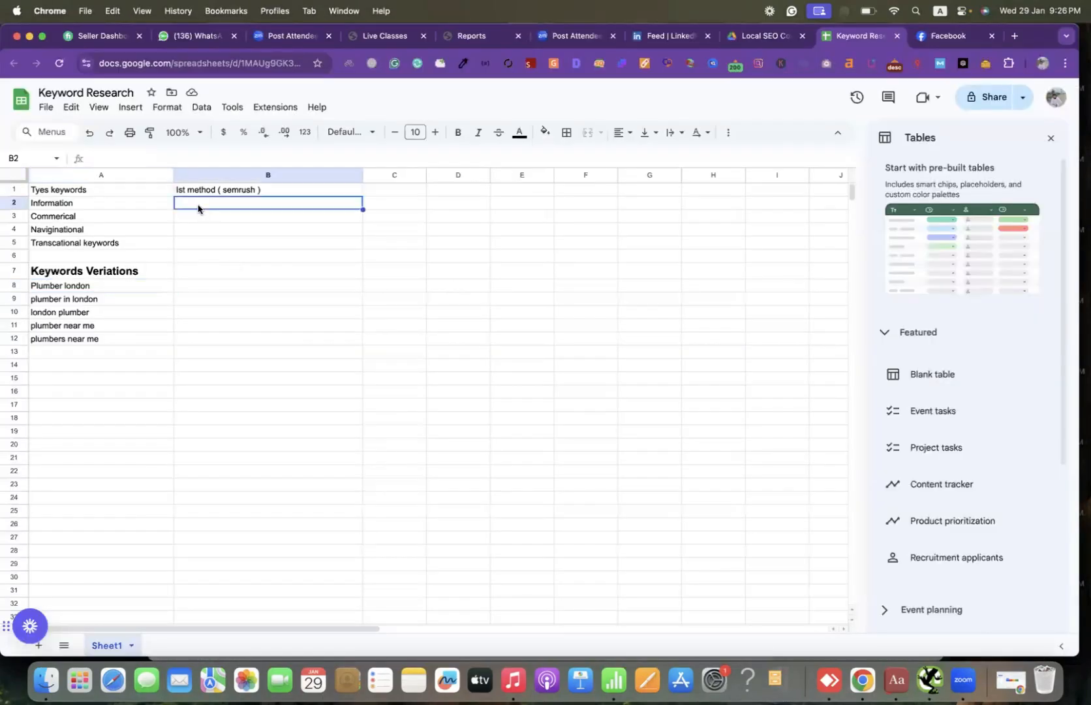
pyautogui.click(198, 218)
pyautogui.write('Keyword\tSearch Volume plumber\t27100 plumber london\t3600 local plumber\t2400 plumbing services\t1300 plumbers in london\t1000 plumbers london\t1000 london plumbing\t1000 plumbing services services\t1000 plumbers needed london\t1000 plumbing companies\t1000 plumbing service\t880 london plumber\t720 london plumbers\t720 plumbing london\t590 plumber in london\t590 plumbing repair near me\t390 plumber service\t320 plumber service near me\t260')
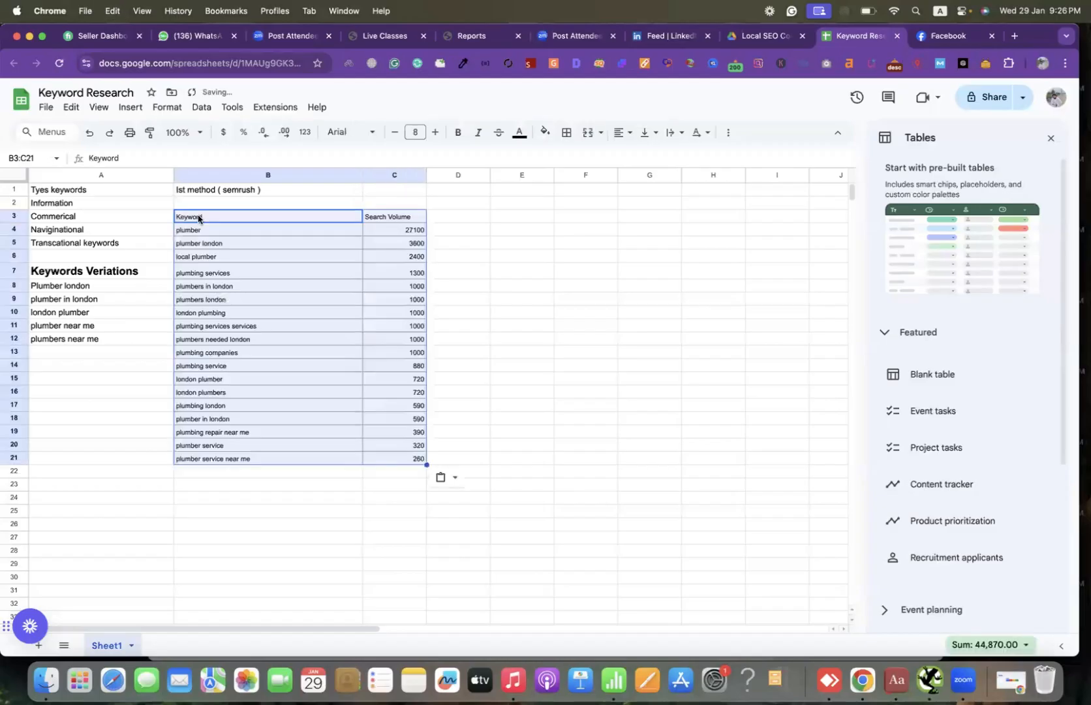
# Review the pasted keywords and their search volumes in the Keyword Research sheet.
pyautogui.click(221, 256)
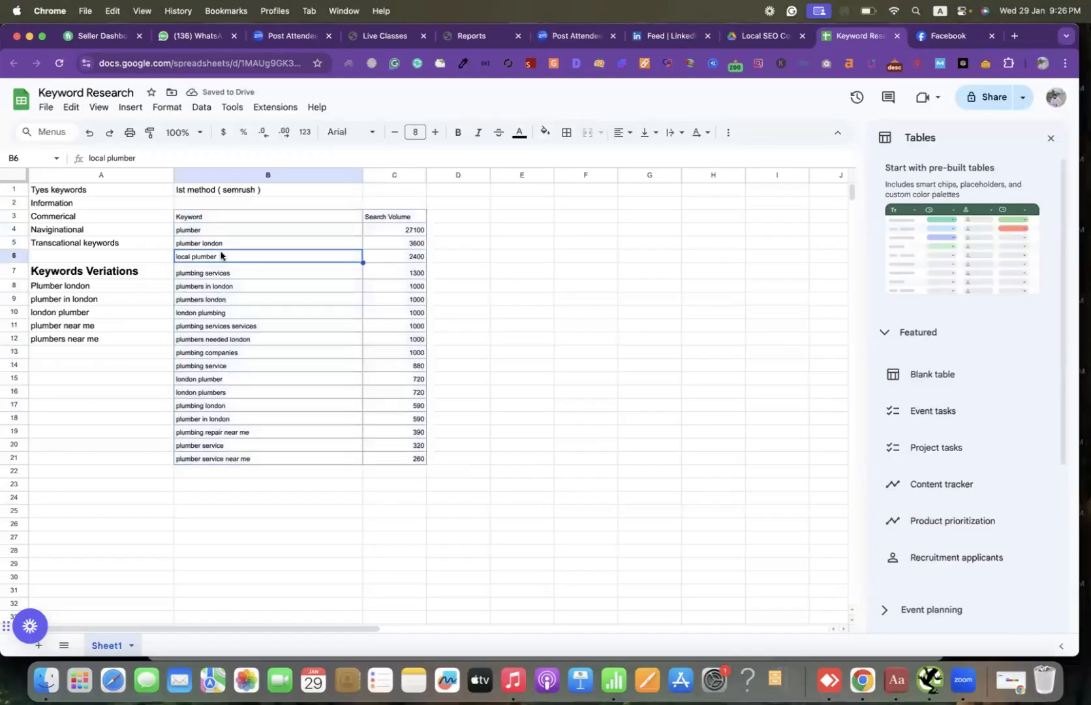
pyautogui.click(193, 234)
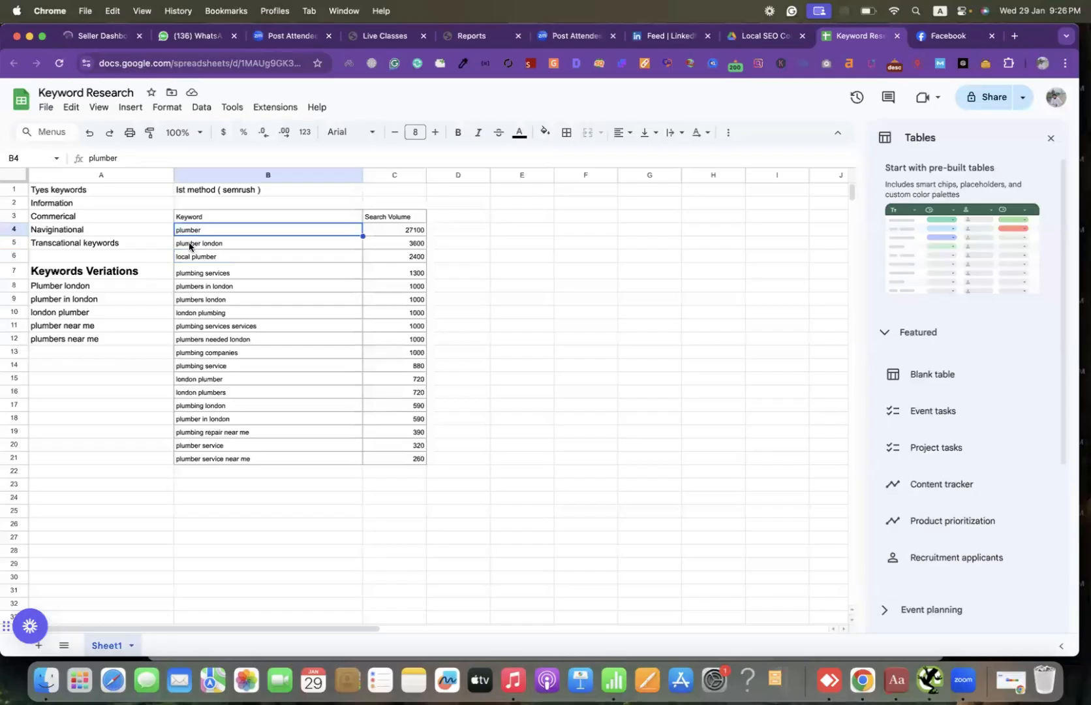
pyautogui.click(188, 245)
pyautogui.click(183, 257)
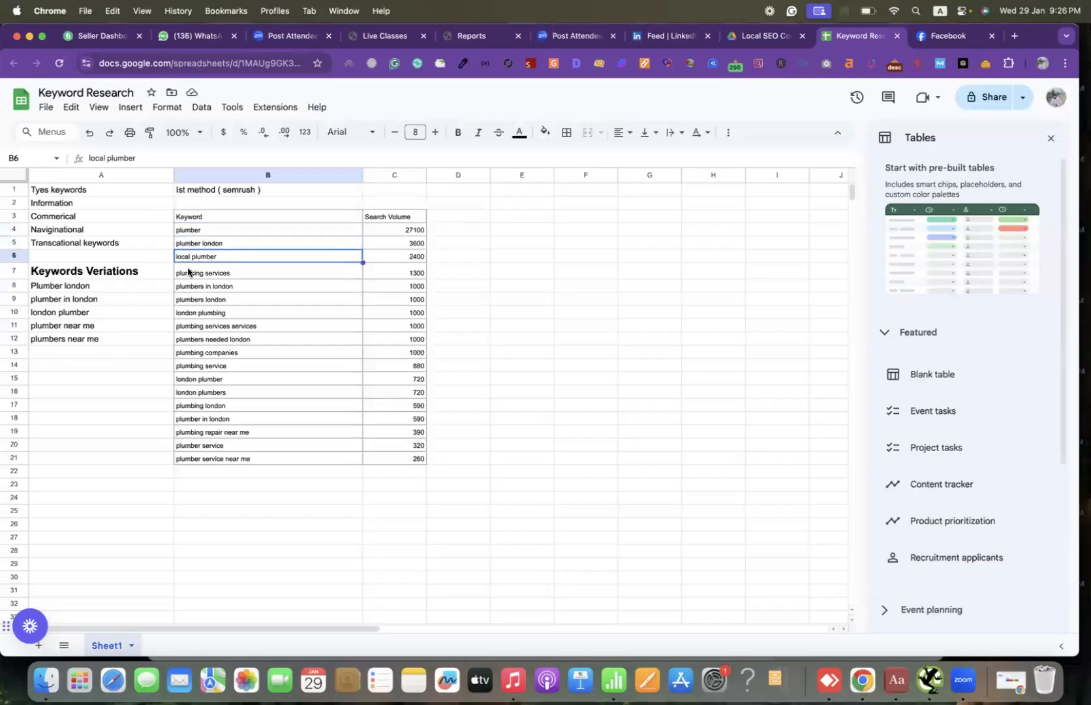
pyautogui.click(188, 274)
pyautogui.click(183, 288)
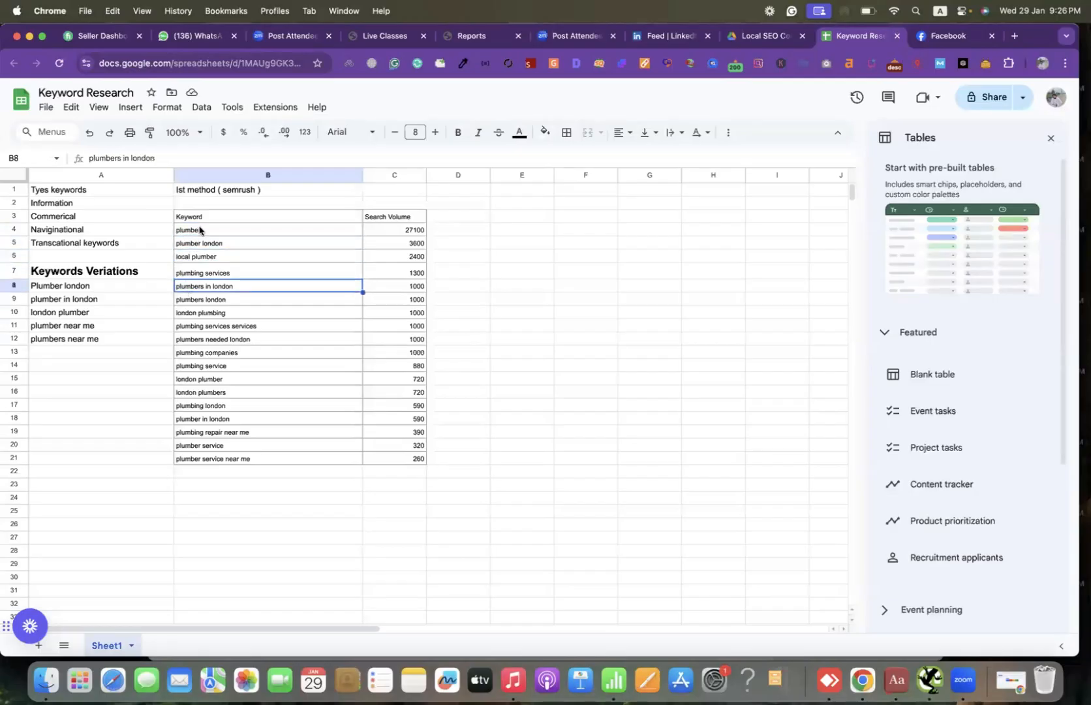
pyautogui.moveTo(199, 228); pyautogui.dragTo(374, 457)
# Move the keyword rows from "plumbers in london" through "plumber service near me" down one row to B9:C22, leaving row 8 blank in those columns.
pyautogui.click(299, 484)
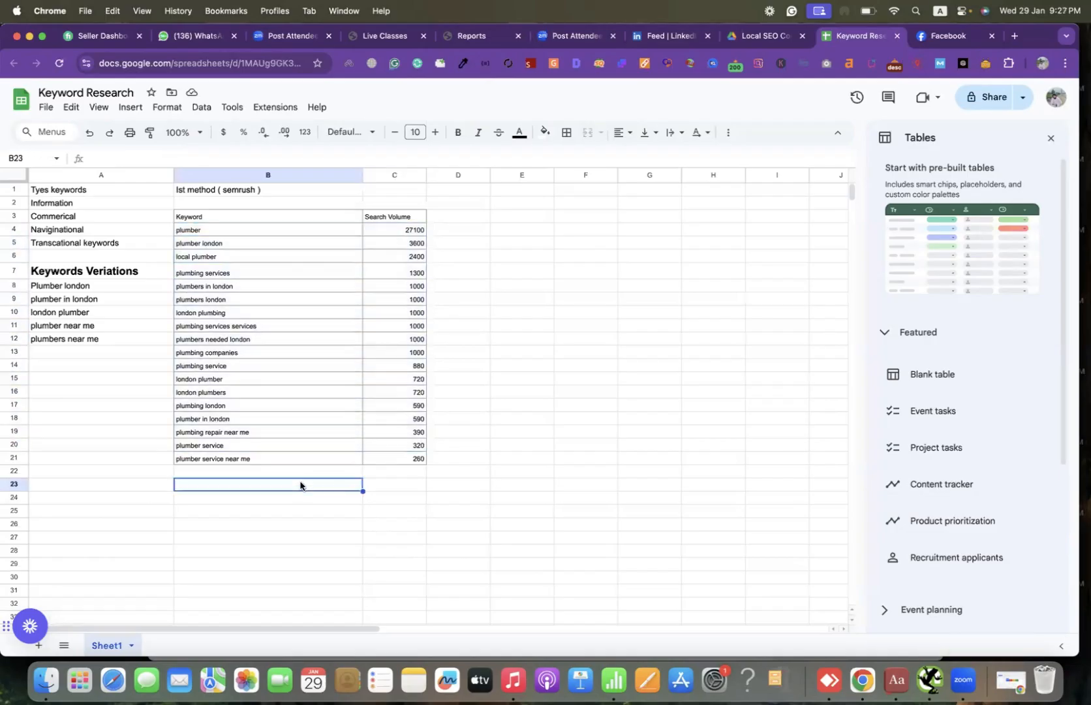
pyautogui.moveTo(264, 459); pyautogui.dragTo(405, 285)
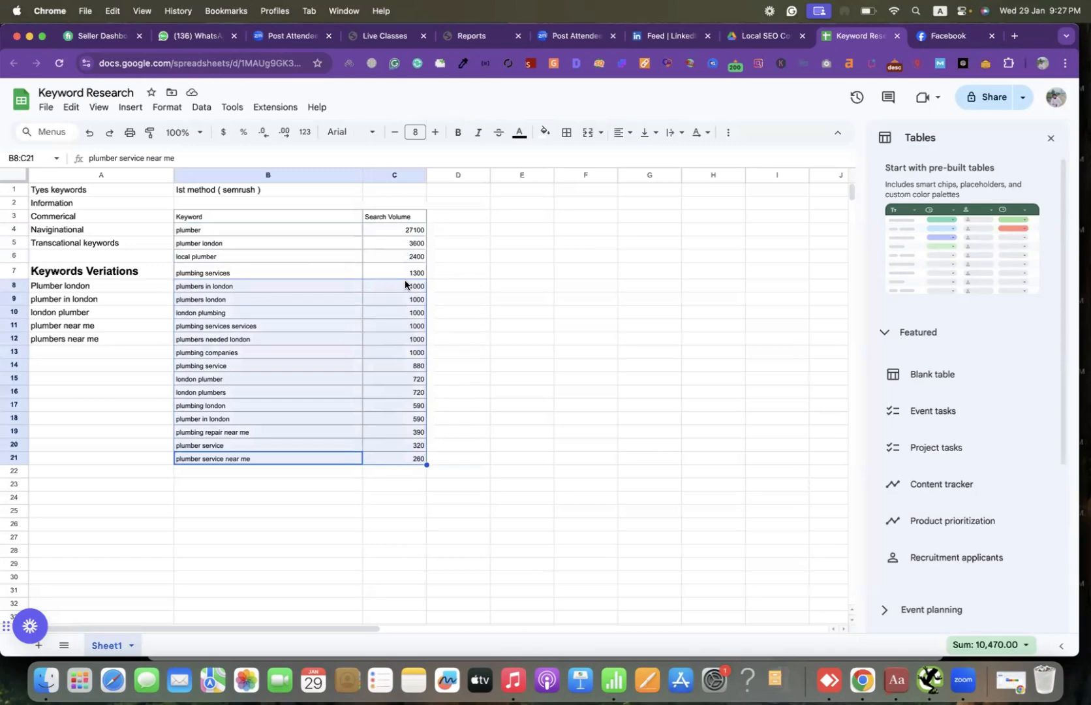
pyautogui.moveTo(319, 459); pyautogui.dragTo(317, 469)
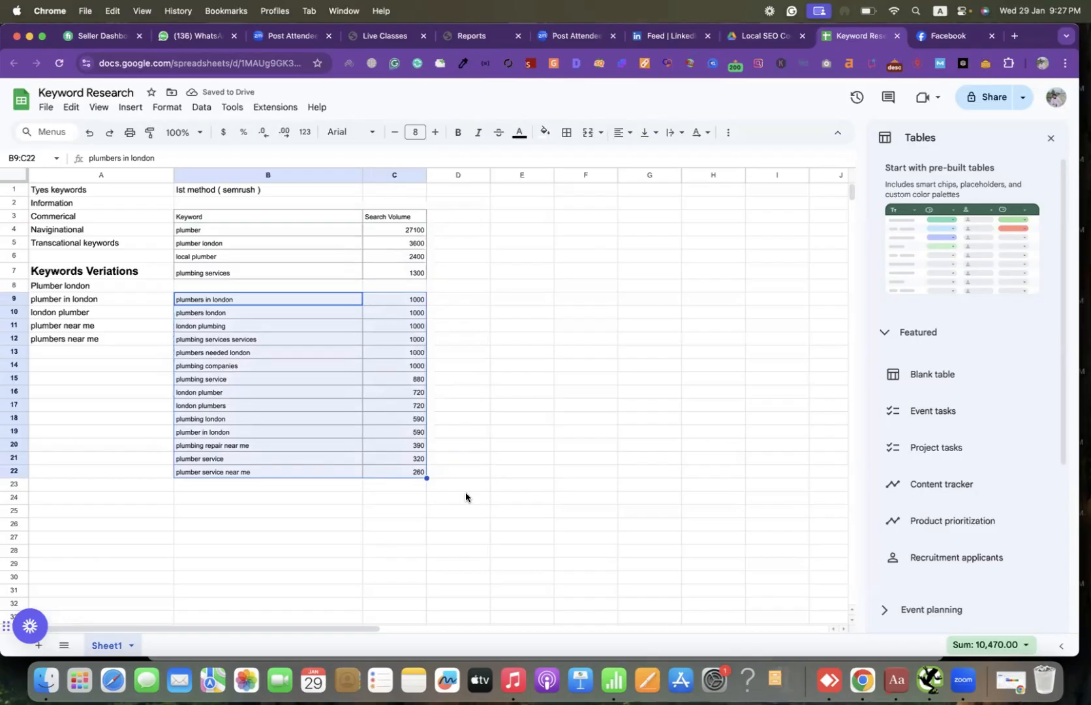
# Switch back to the SEMrush browser profile and clear the whole keyword selection in the my-plumber.co.uk organic positions list.
pyautogui.click(1048, 64)
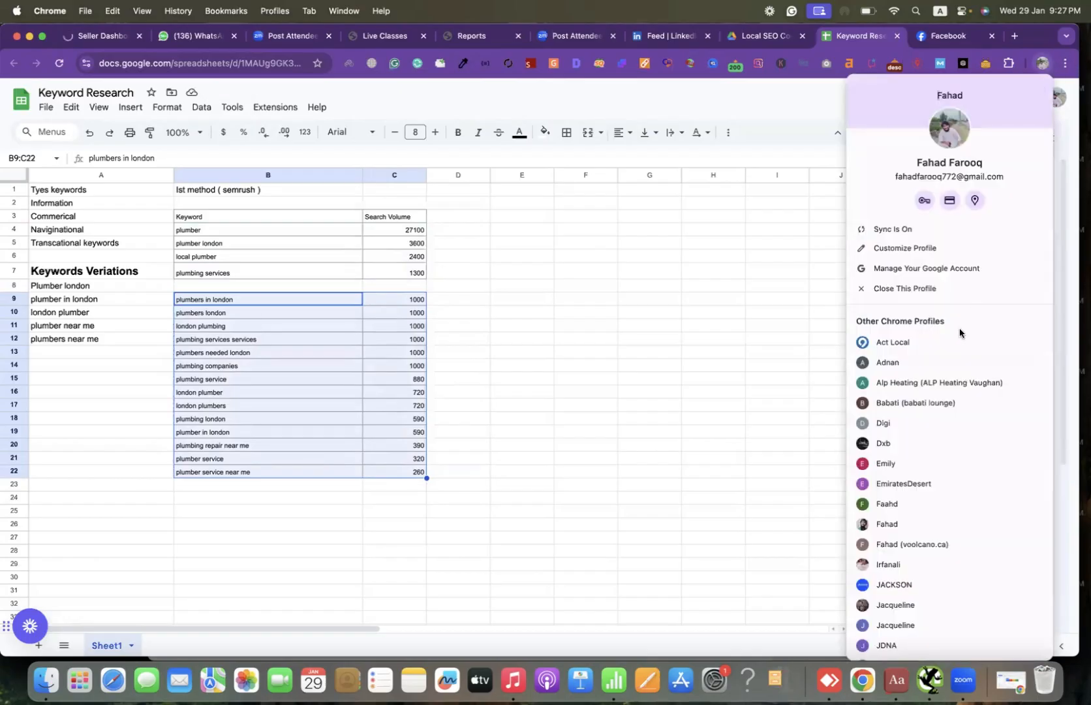
pyautogui.click(886, 463)
pyautogui.scroll(-5, 476, 320)
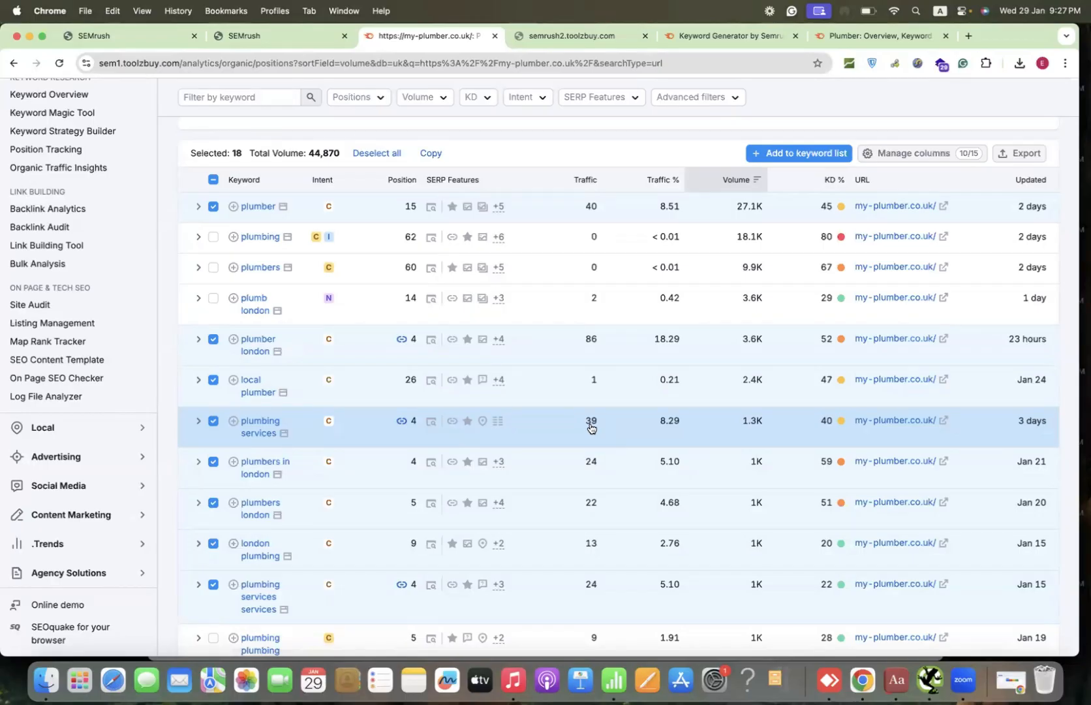
pyautogui.click(213, 207)
pyautogui.click(210, 183)
pyautogui.click(209, 184)
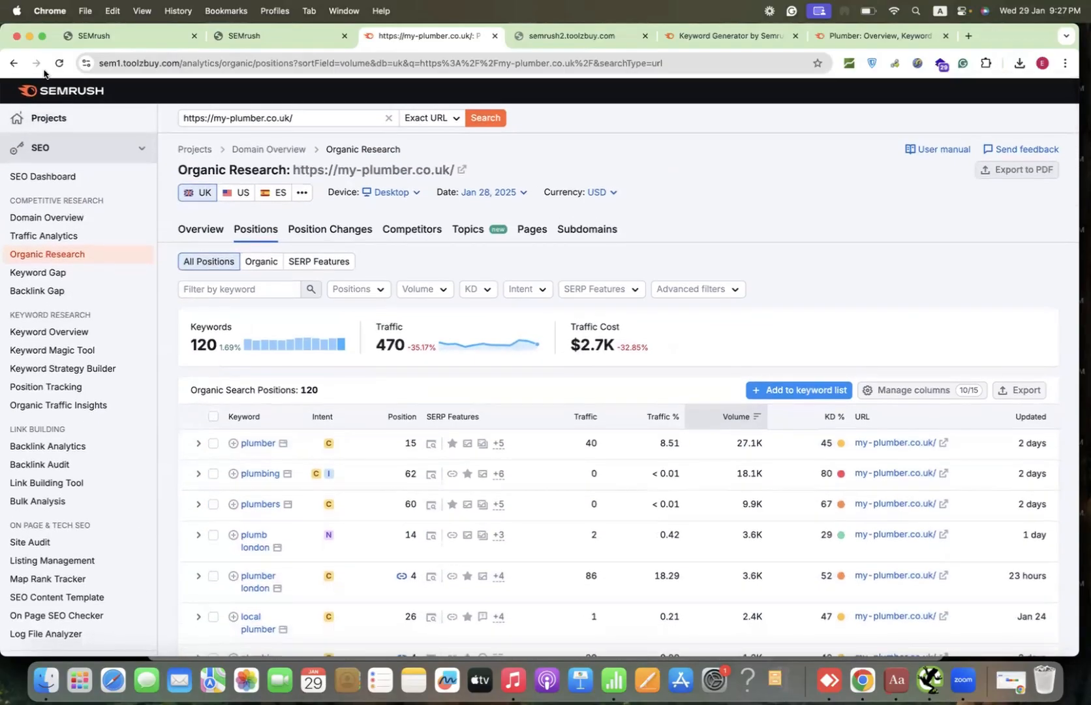
# Return to the Keyword Overview for "Plumber" and open the full list of keyword variations in the Keyword Magic Tool.
pyautogui.click(12, 64)
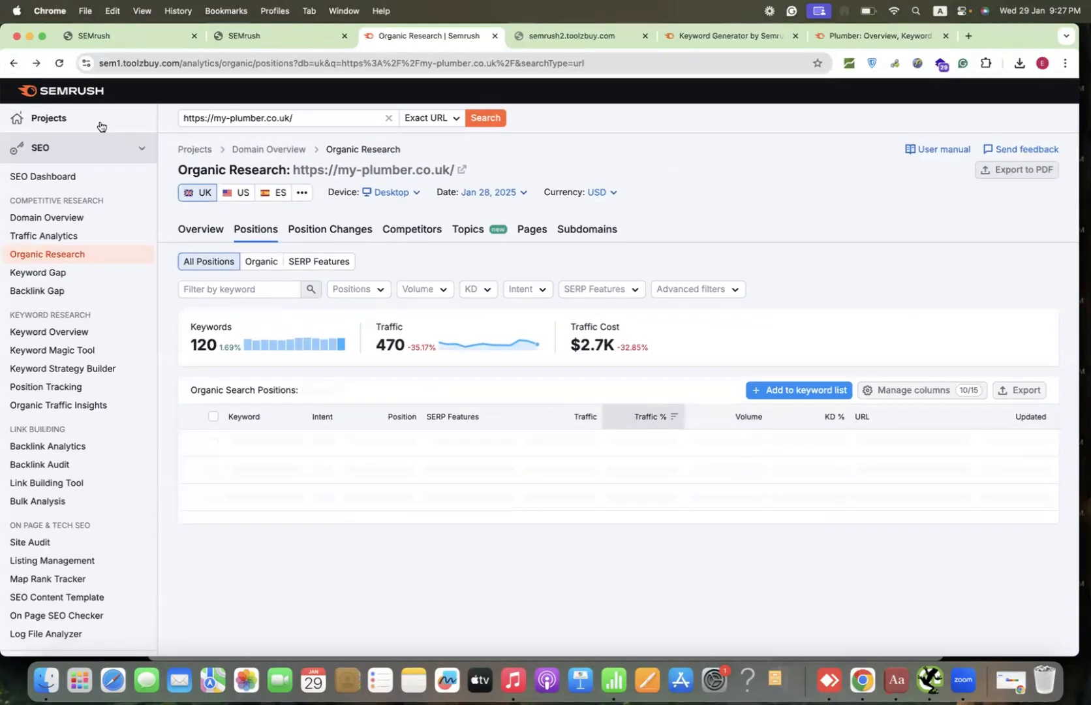
pyautogui.click(14, 64)
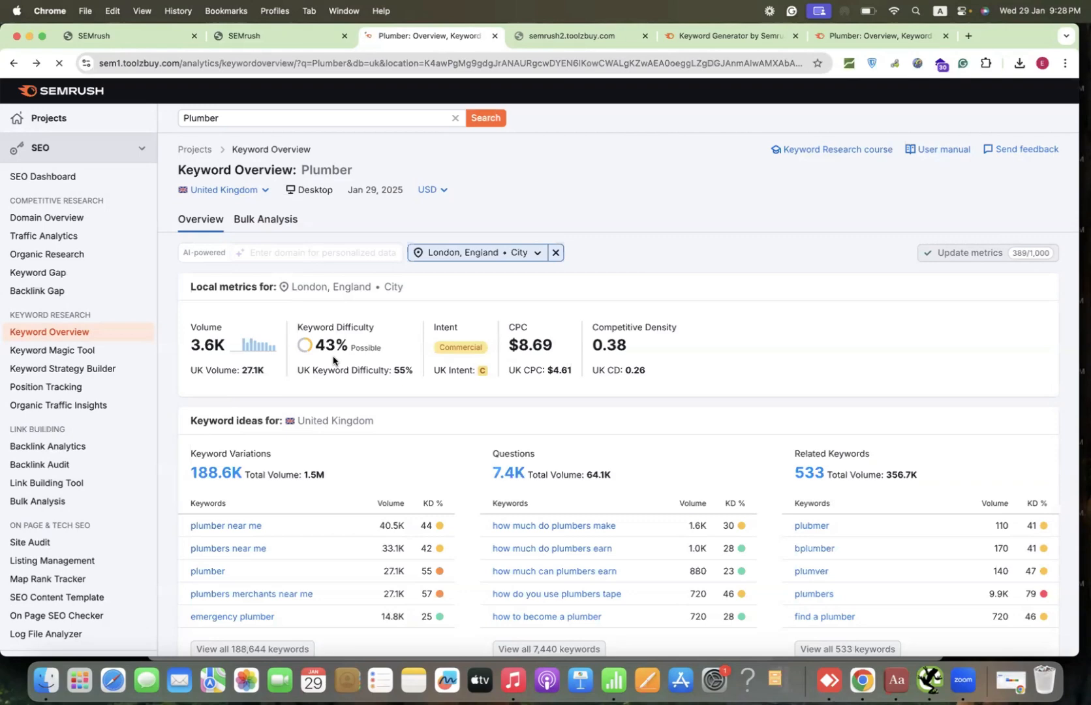
pyautogui.scroll(-7, 334, 360)
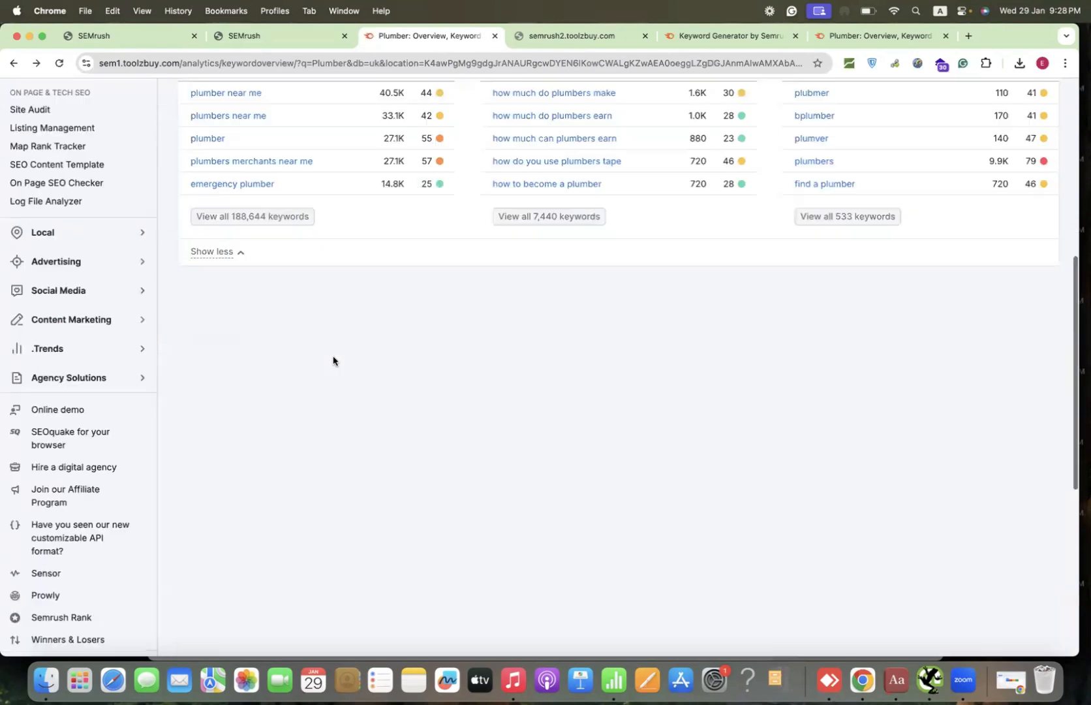
pyautogui.click(279, 222)
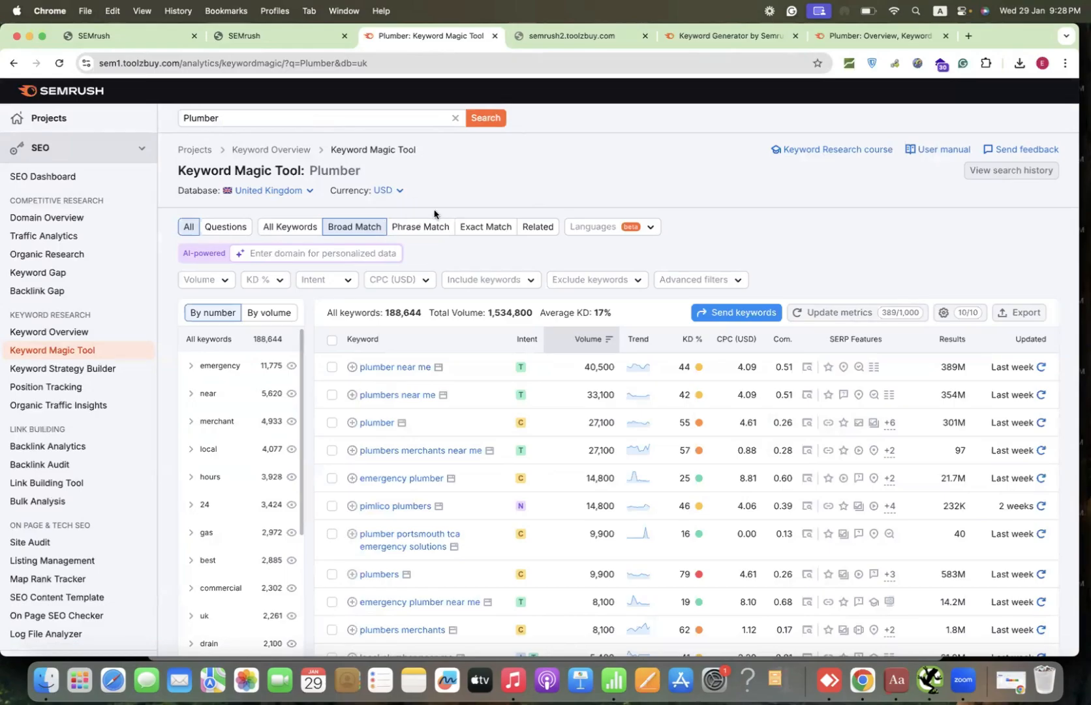
# Examine the keyword groups listed for "Plumber" to find relevant service topics for research.
pyautogui.scroll(-3, 434, 213)
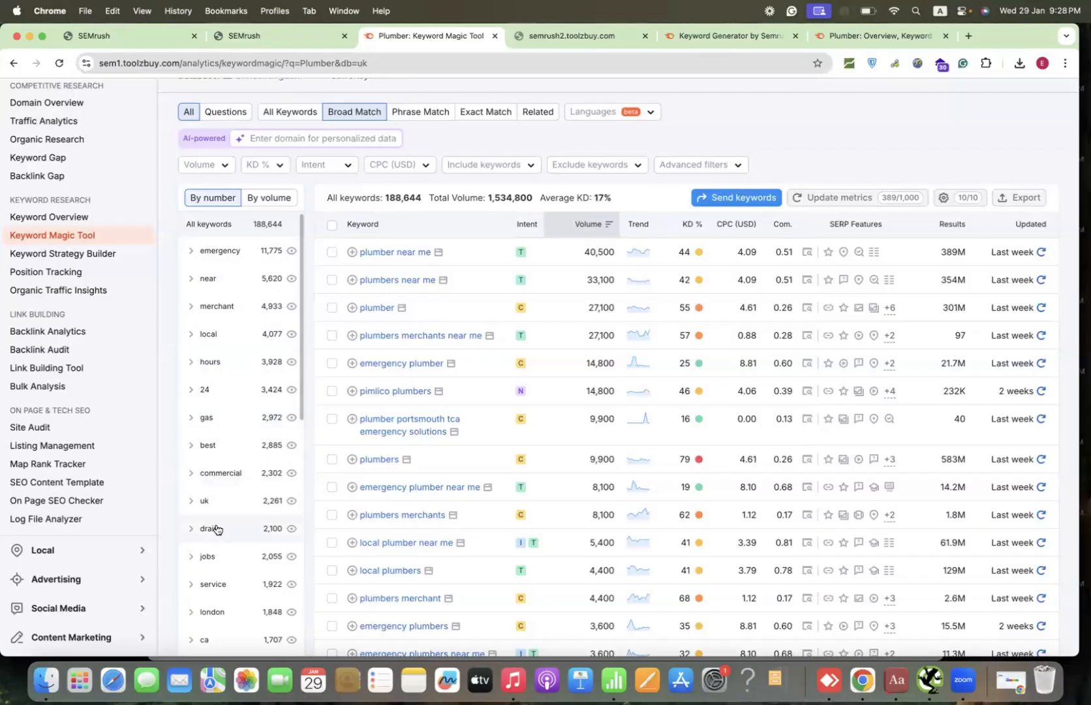
pyautogui.scroll(-3, 221, 532)
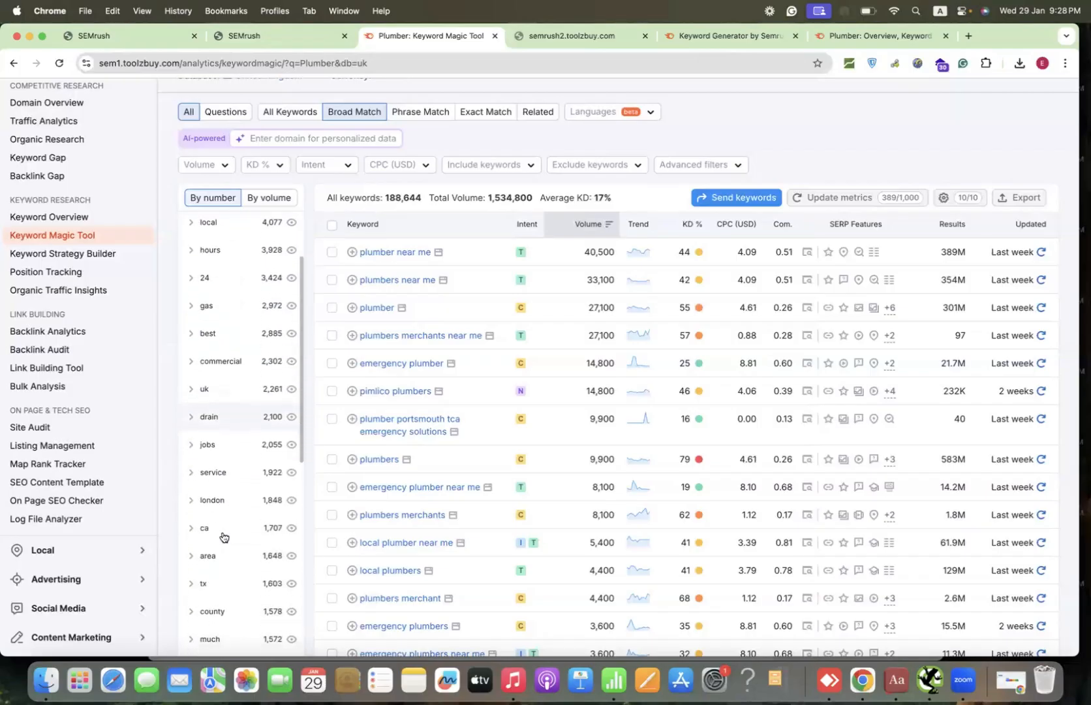
pyautogui.scroll(-3, 222, 507)
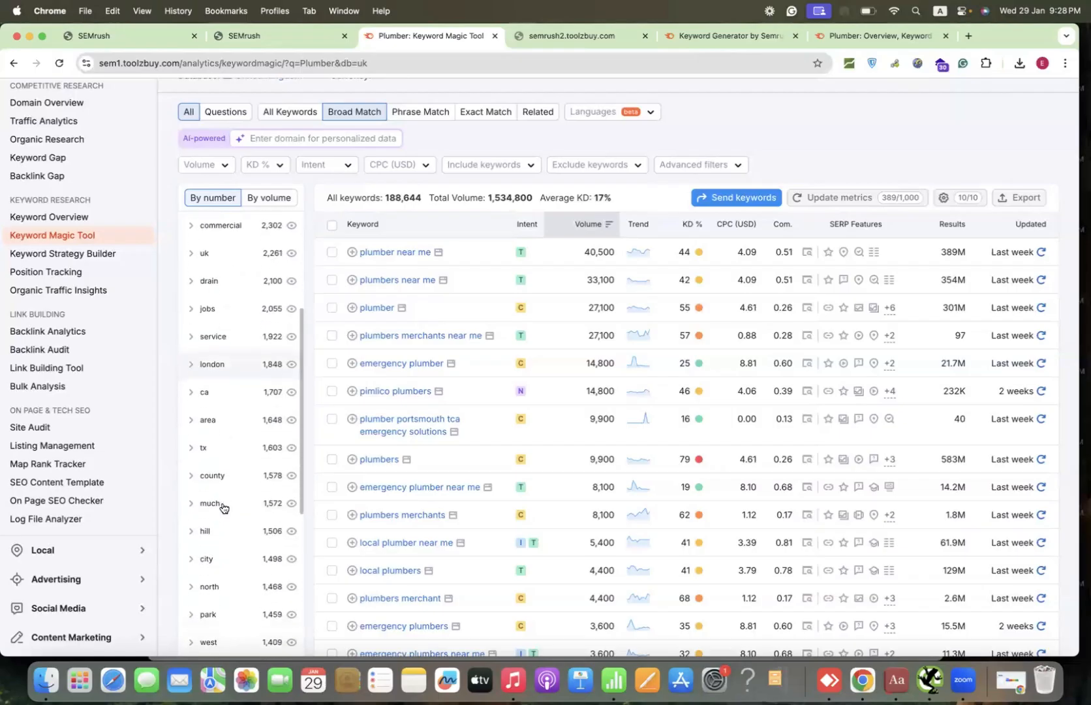
pyautogui.scroll(-1, 234, 574)
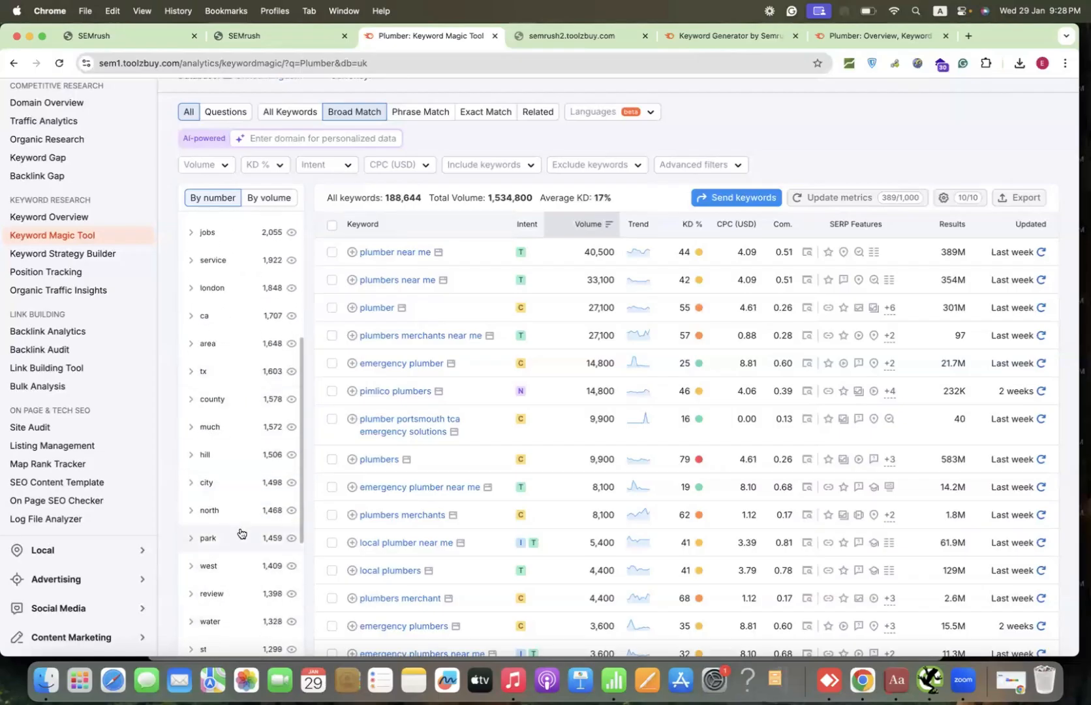
pyautogui.scroll(-3, 241, 532)
pyautogui.scroll(-5, 246, 564)
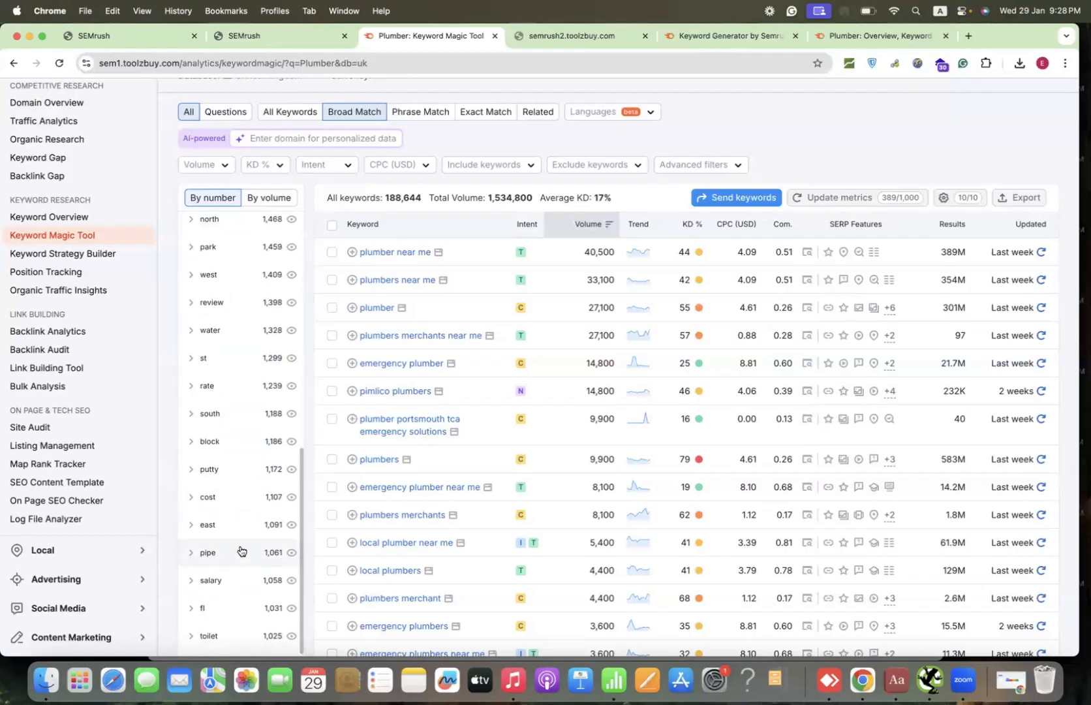
pyautogui.scroll(-4, 240, 552)
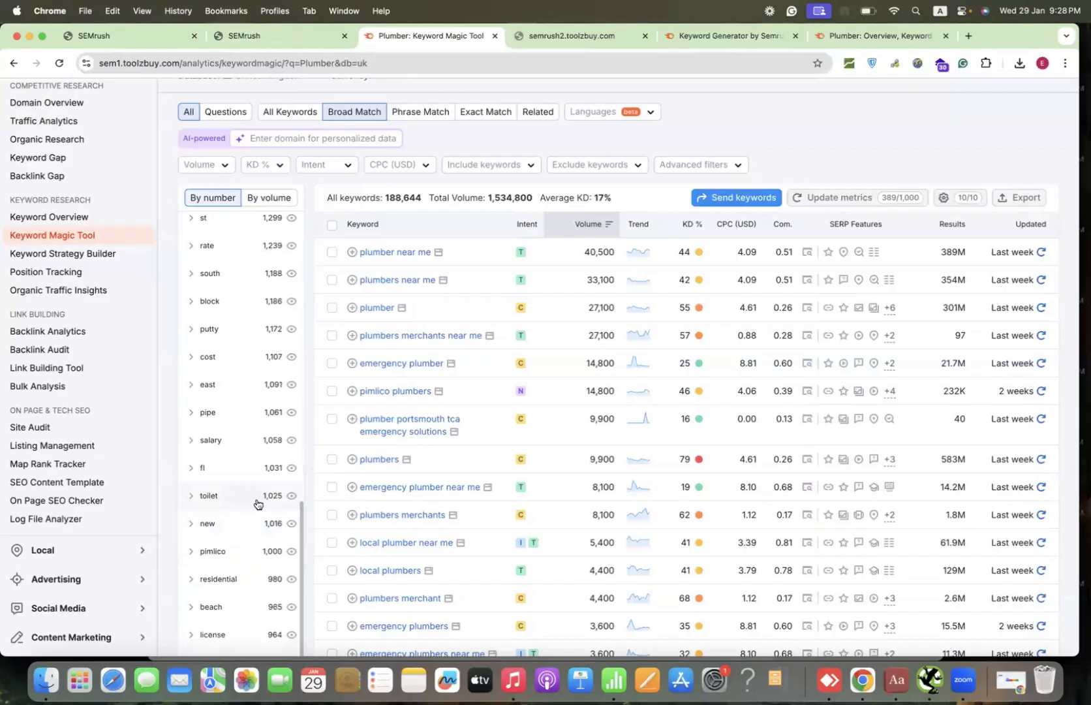
pyautogui.scroll(-4, 252, 534)
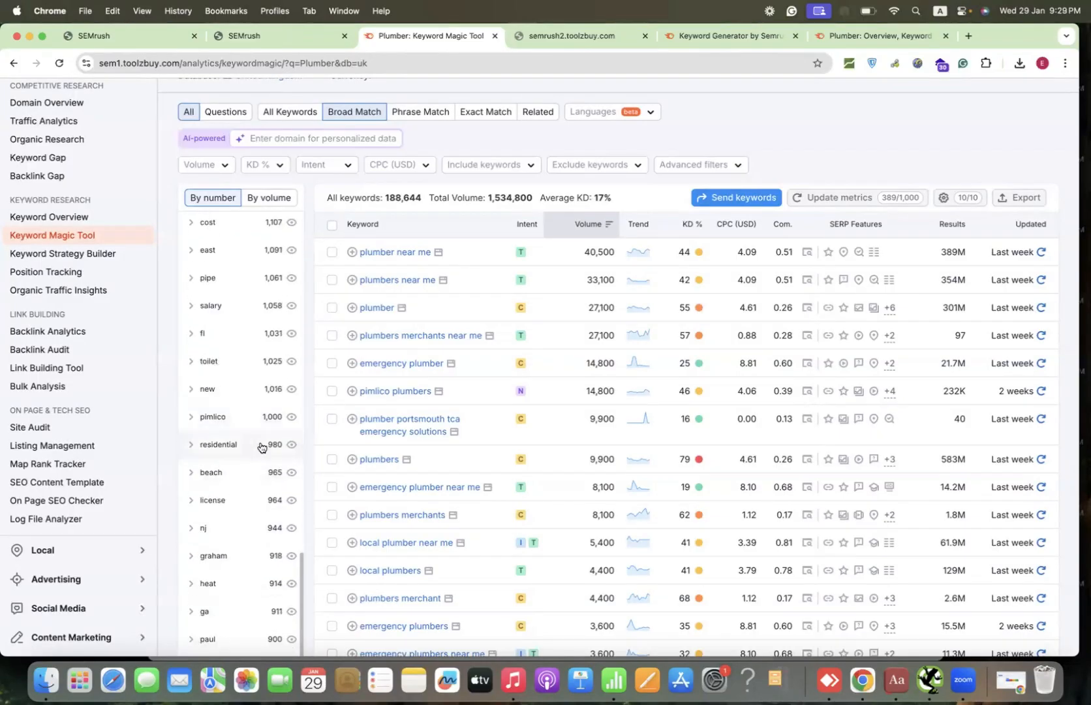
pyautogui.scroll(15, 259, 448)
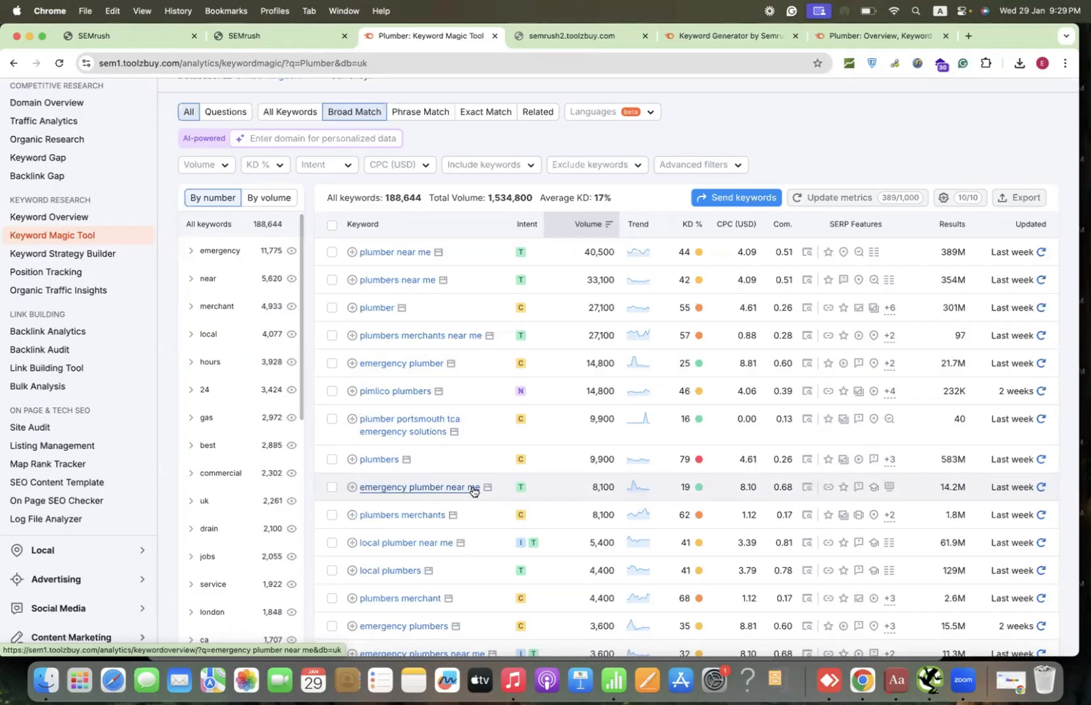
# Select the keywords "emergency plumber", "emergency plumber near me", "emergency plumbers" and "emergency plumbers near me".
pyautogui.click(332, 363)
pyautogui.scroll(-3, 333, 379)
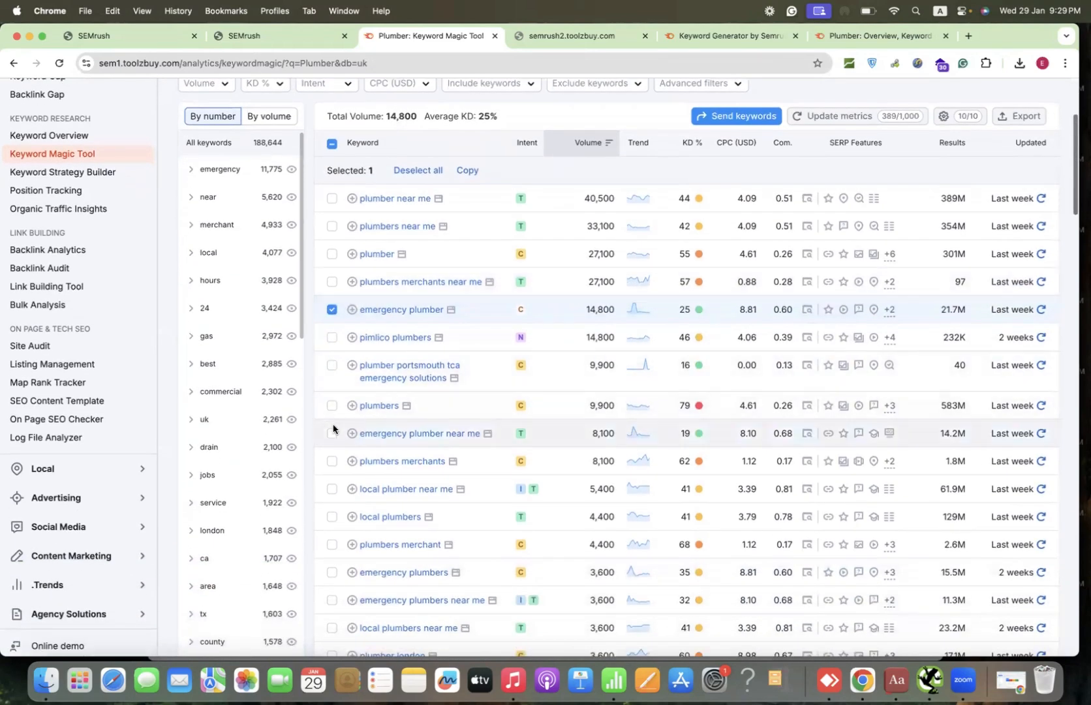
pyautogui.click(332, 435)
pyautogui.scroll(-3, 332, 434)
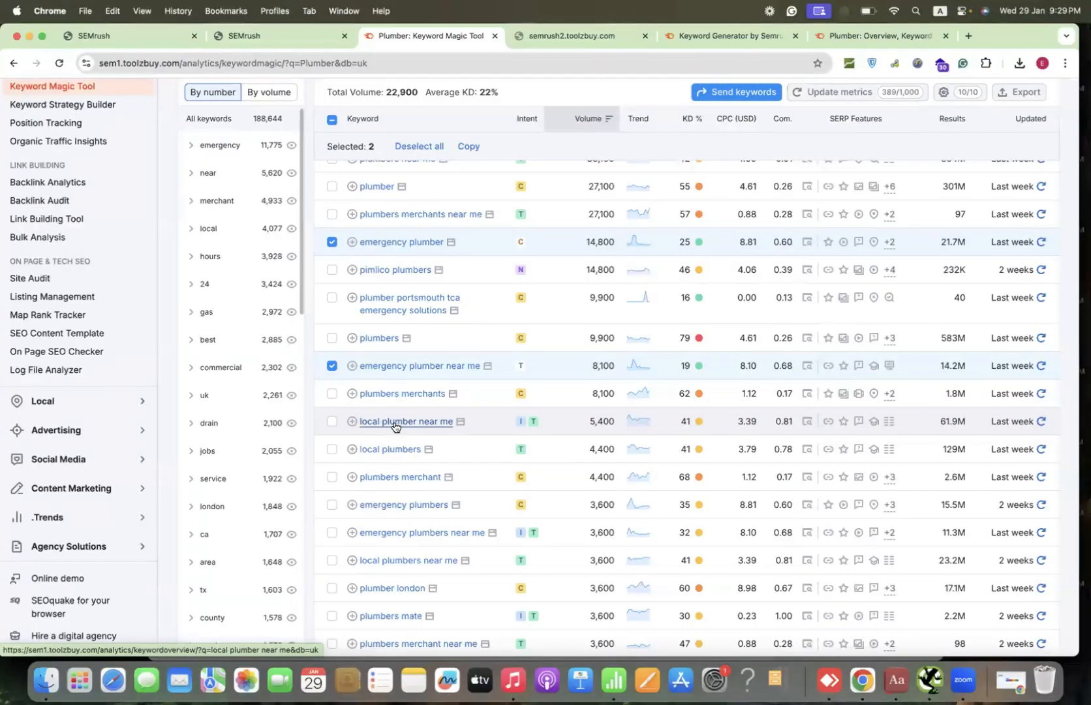
pyautogui.click(332, 506)
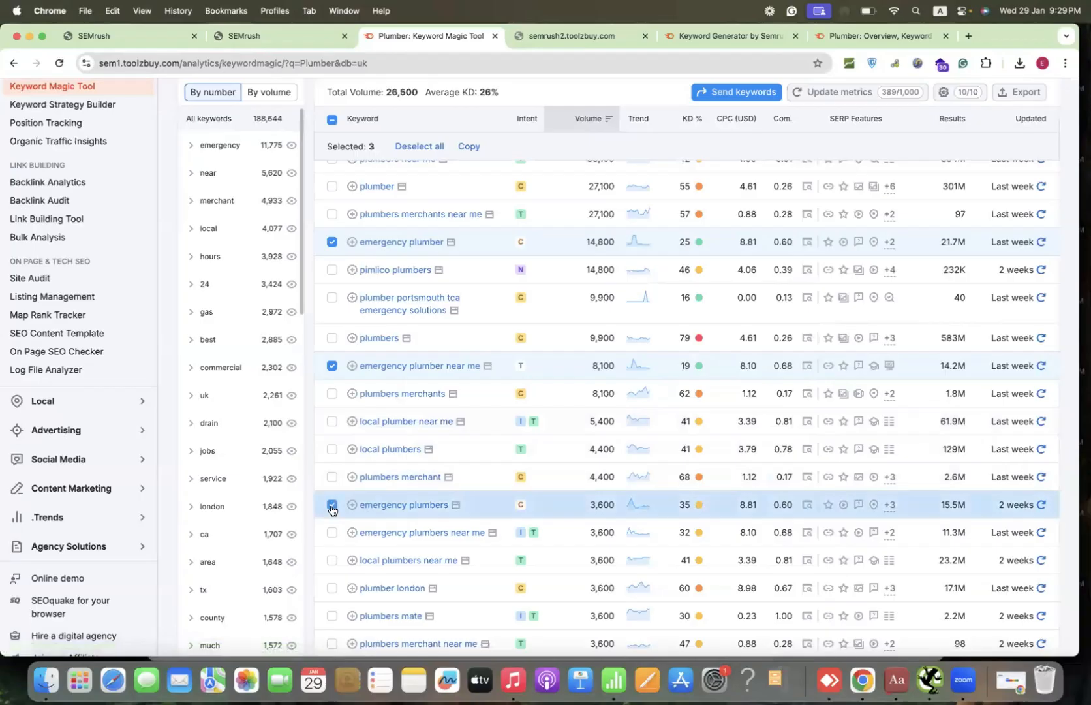
pyautogui.scroll(-2, 331, 503)
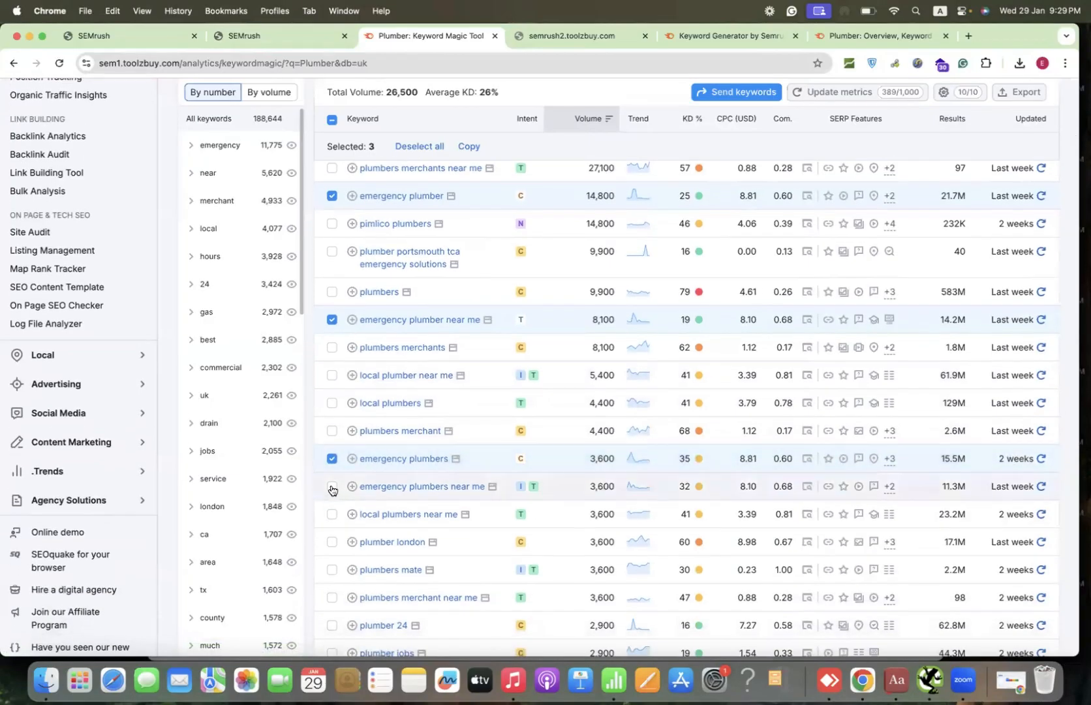
pyautogui.click(331, 493)
# Examine the remaining "Plumber" keyword variations for further relevant service keywords.
pyautogui.scroll(-3, 332, 491)
pyautogui.scroll(-2, 332, 490)
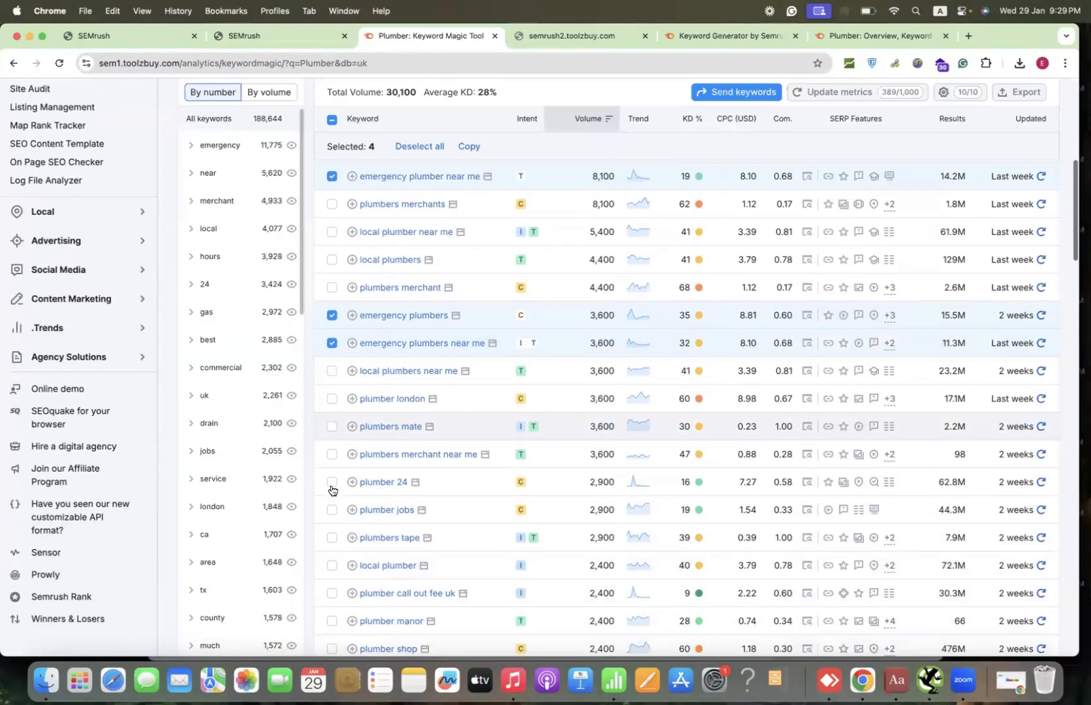
pyautogui.scroll(-6, 331, 486)
pyautogui.scroll(-5, 331, 486)
pyautogui.scroll(-9, 332, 490)
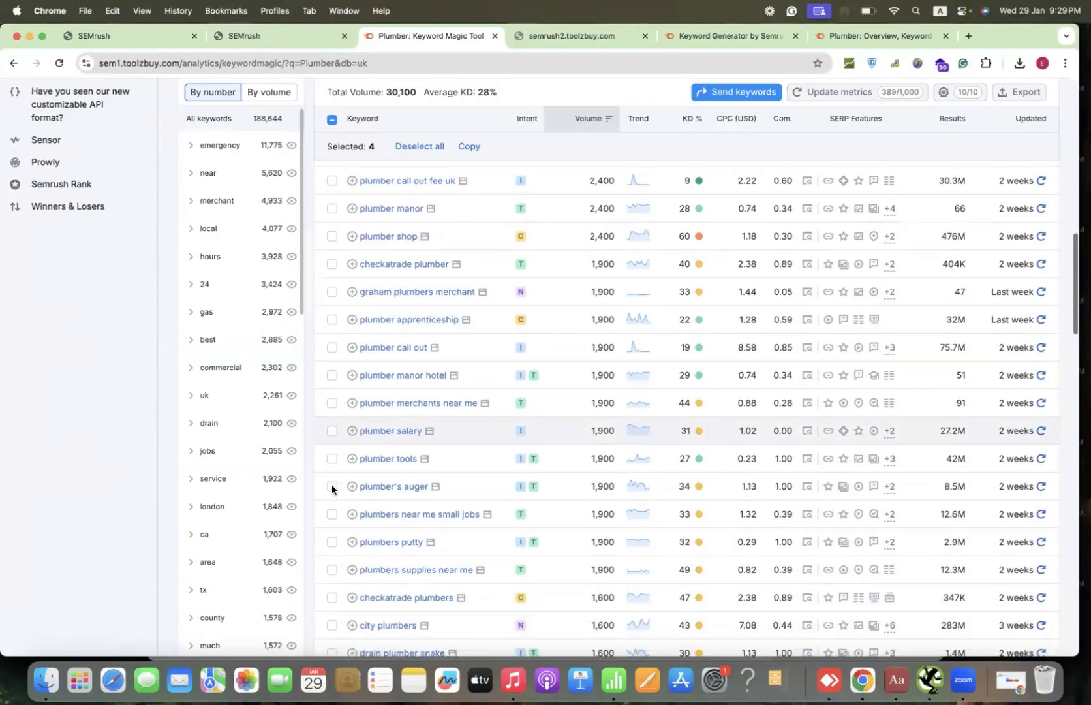
pyautogui.scroll(-6, 331, 486)
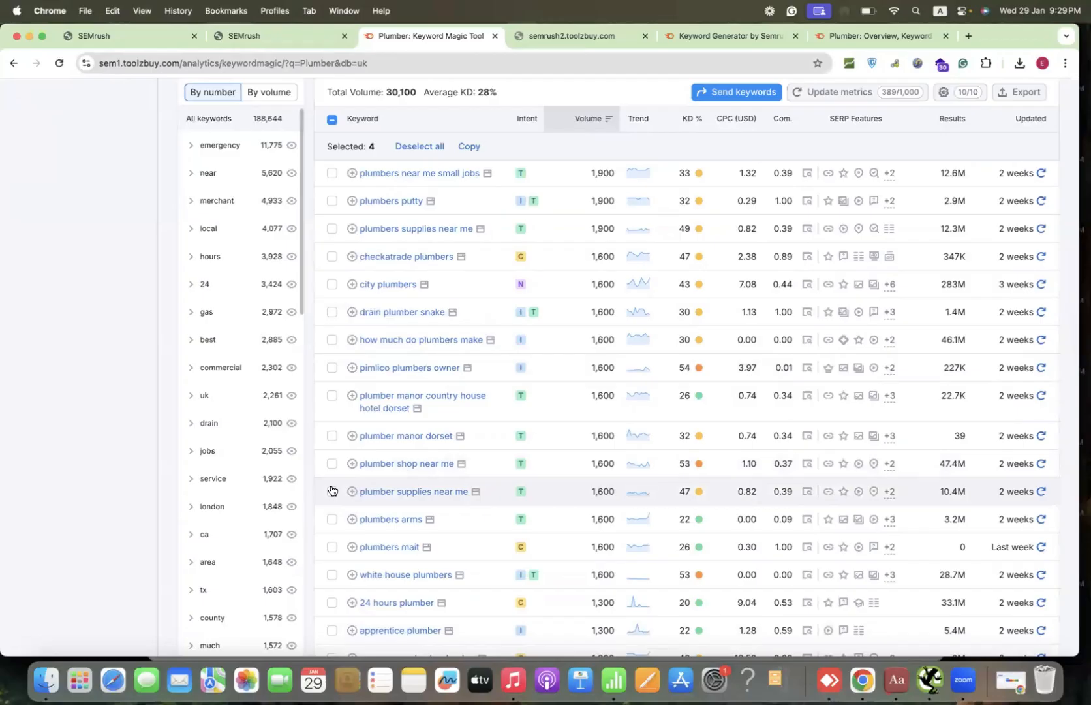
pyautogui.scroll(-10, 330, 490)
pyautogui.scroll(-6, 331, 490)
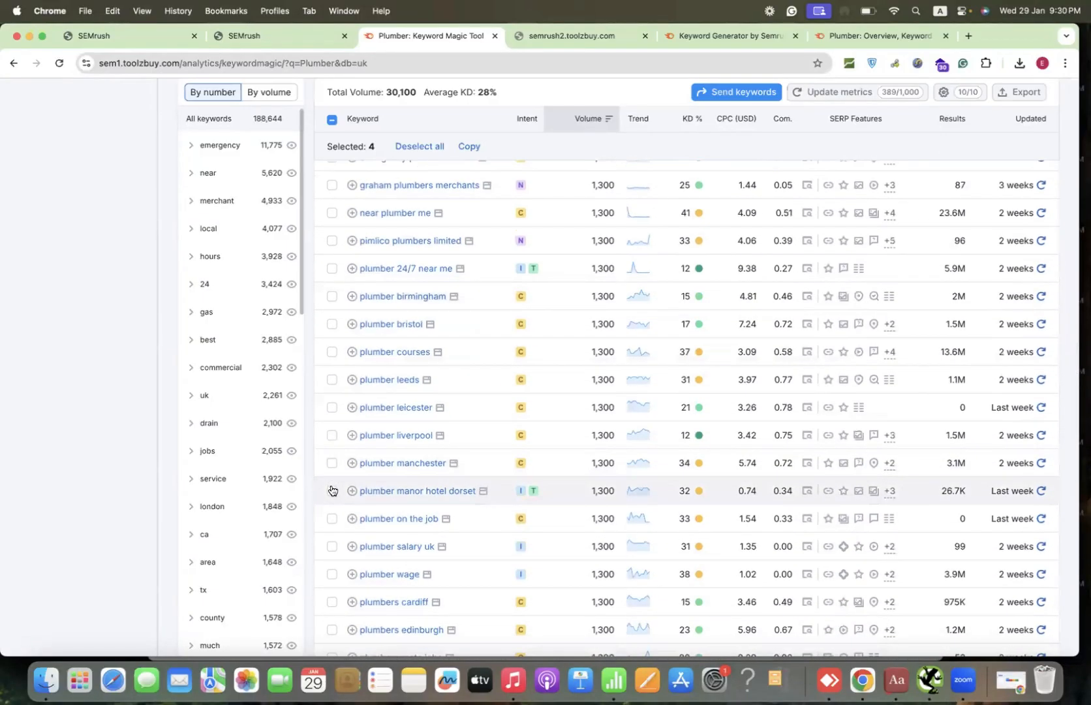
# Export the four selected emergency plumber keywords from the Keyword Magic Tool to a file.
pyautogui.scroll(20, 330, 490)
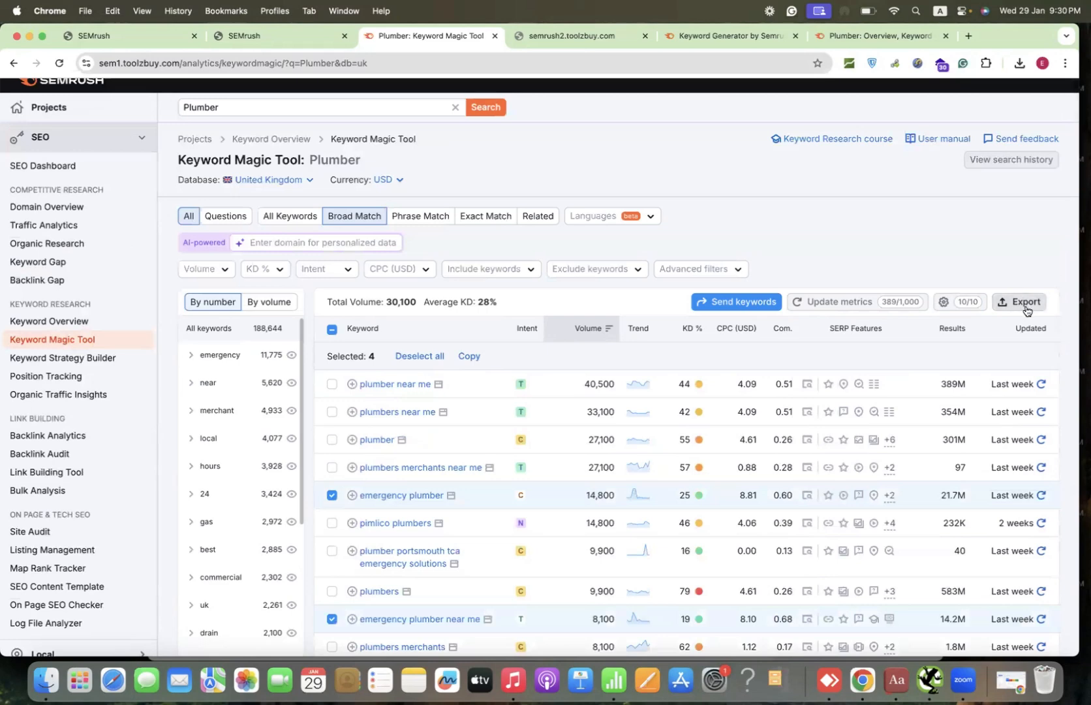
pyautogui.click(1026, 311)
pyautogui.click(897, 477)
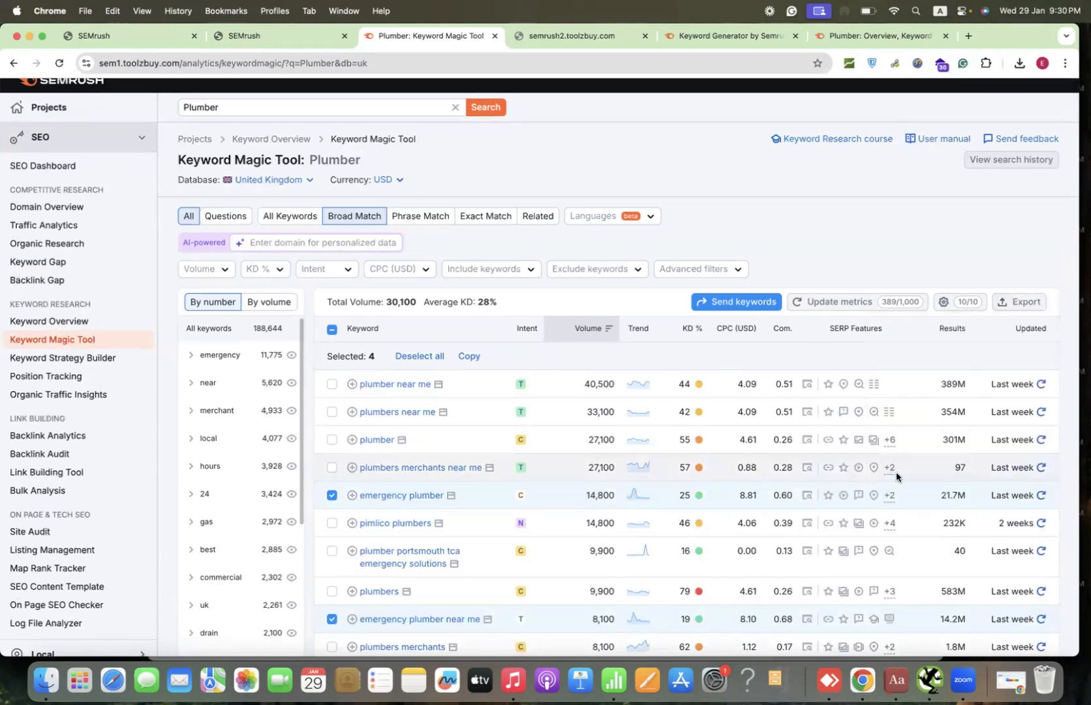
# Deselect "emergency plumber" in the keyword list and copy its keyword text.
pyautogui.click(332, 496)
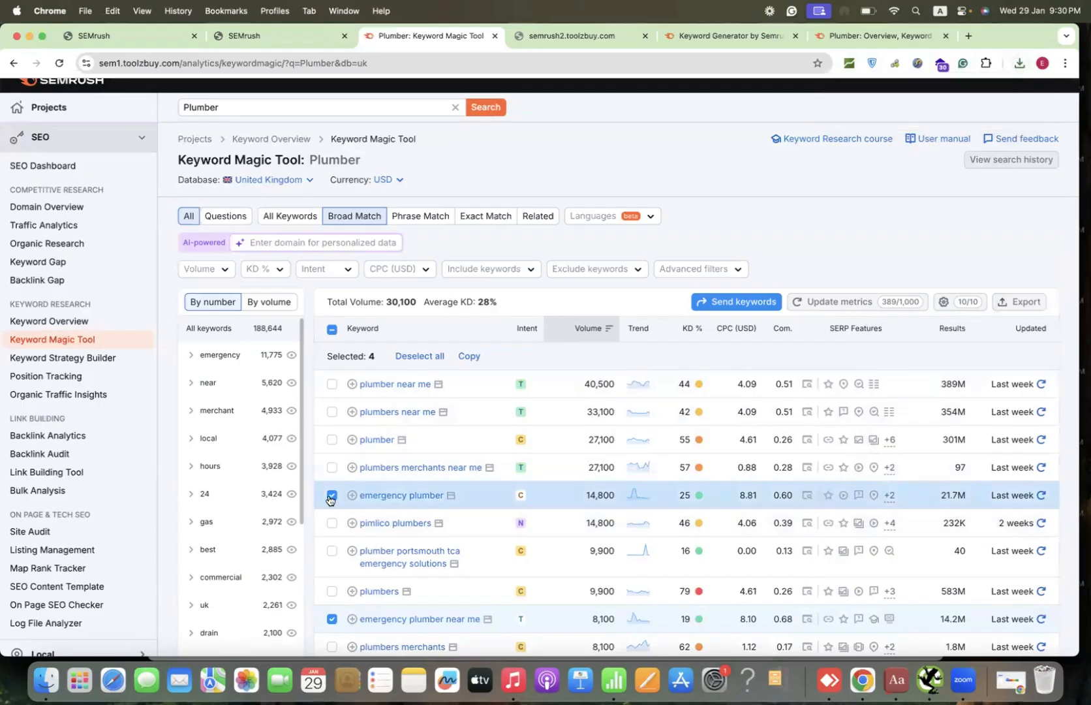
pyautogui.click(332, 385)
pyautogui.click(332, 385)
pyautogui.moveTo(358, 493); pyautogui.dragTo(434, 506)
pyautogui.press('super+c')
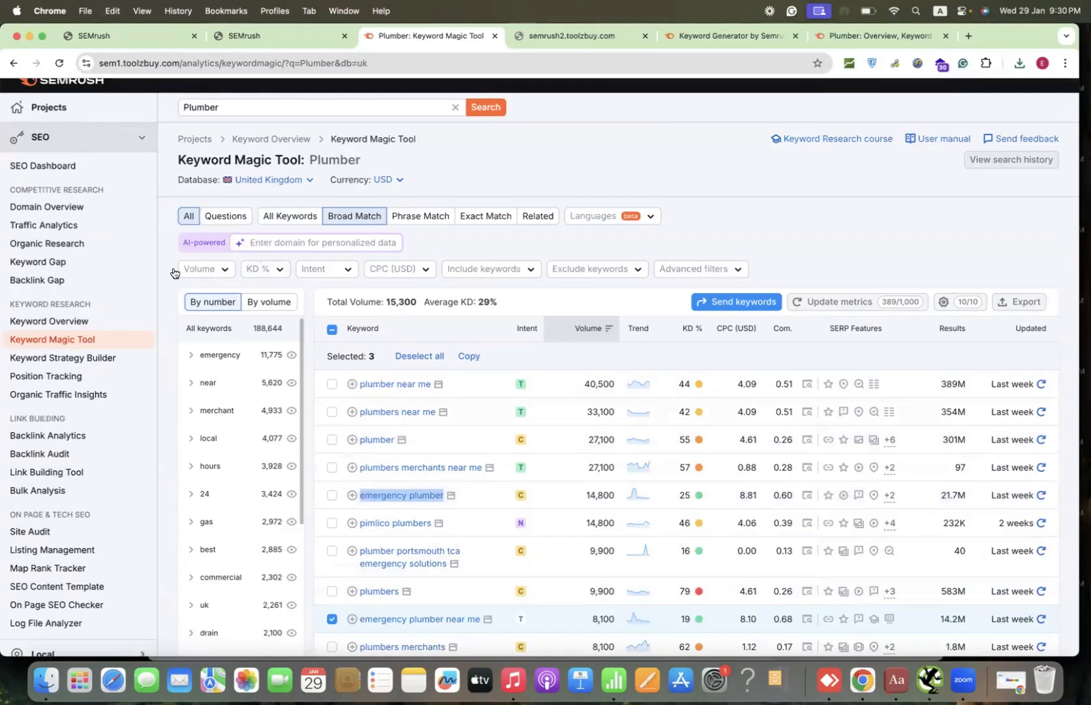
# Look up the copied keyword "emergency plumber" in Keyword Overview.
pyautogui.click(71, 340)
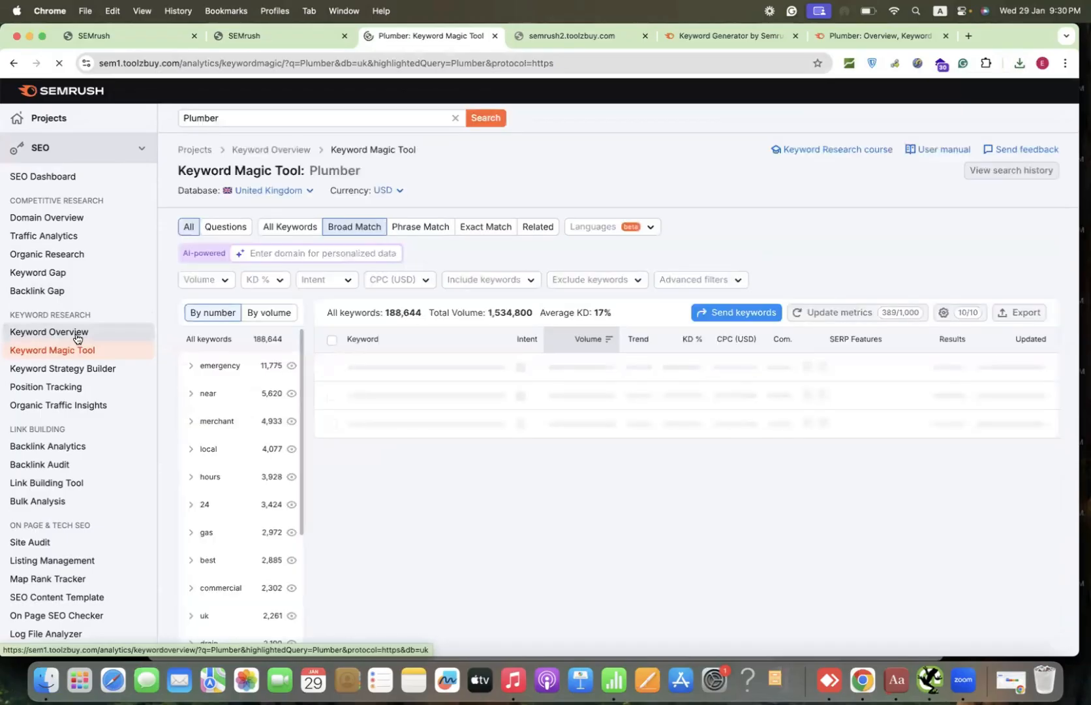
pyautogui.click(73, 333)
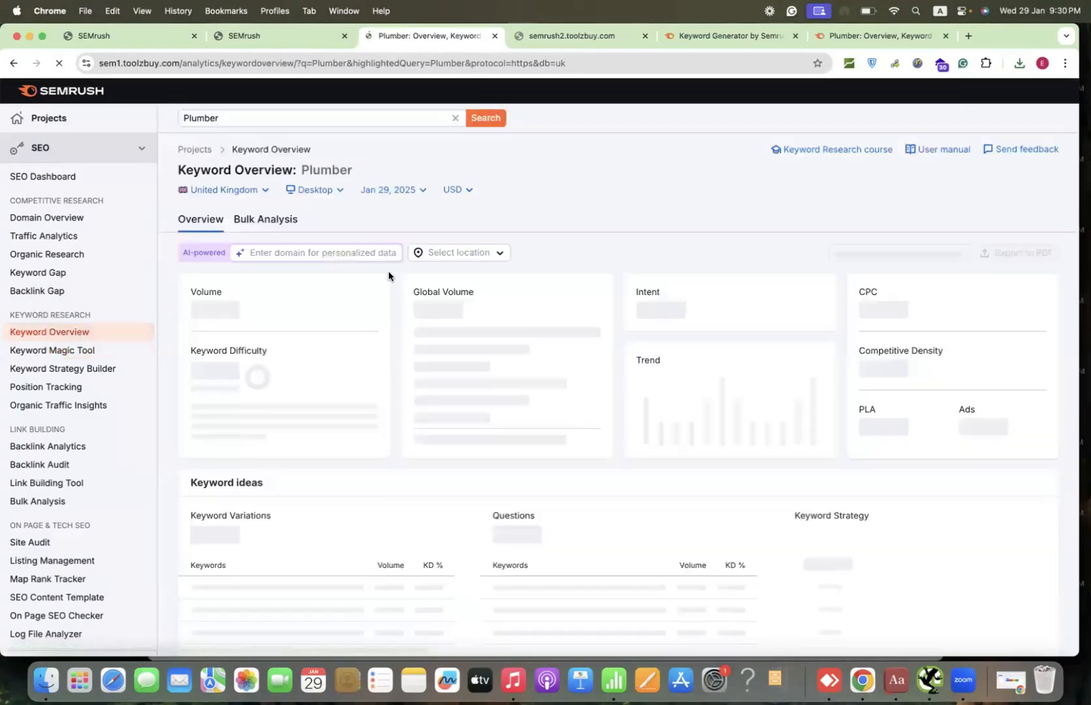
pyautogui.click(232, 120)
pyautogui.press('super+v')
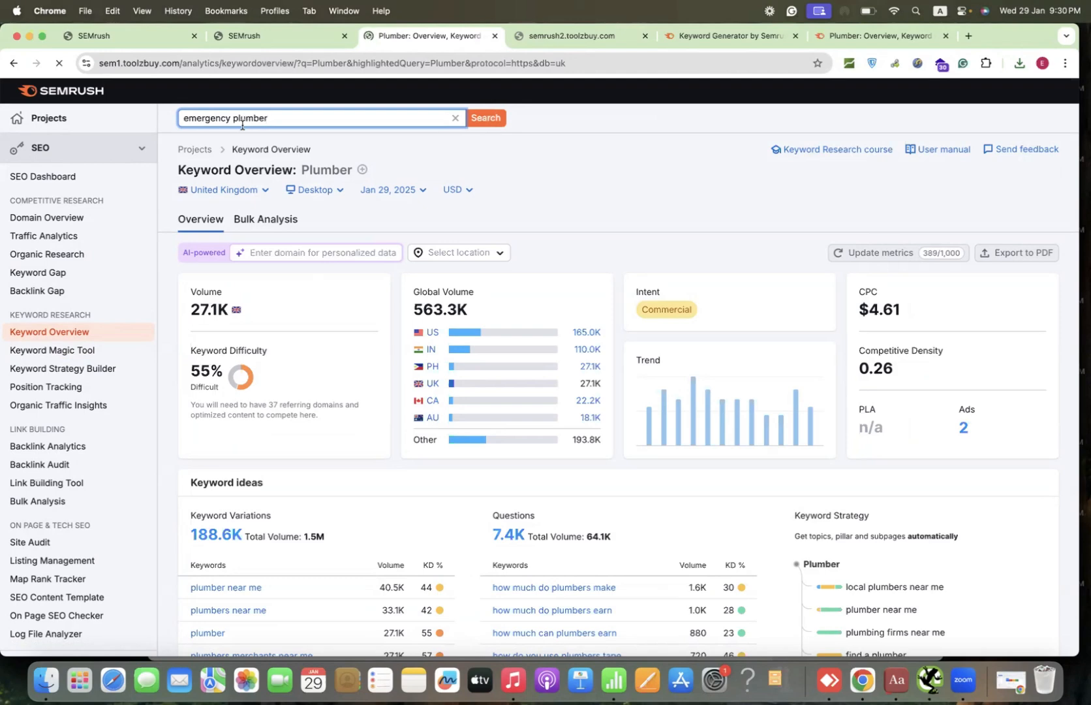
pyautogui.click(485, 120)
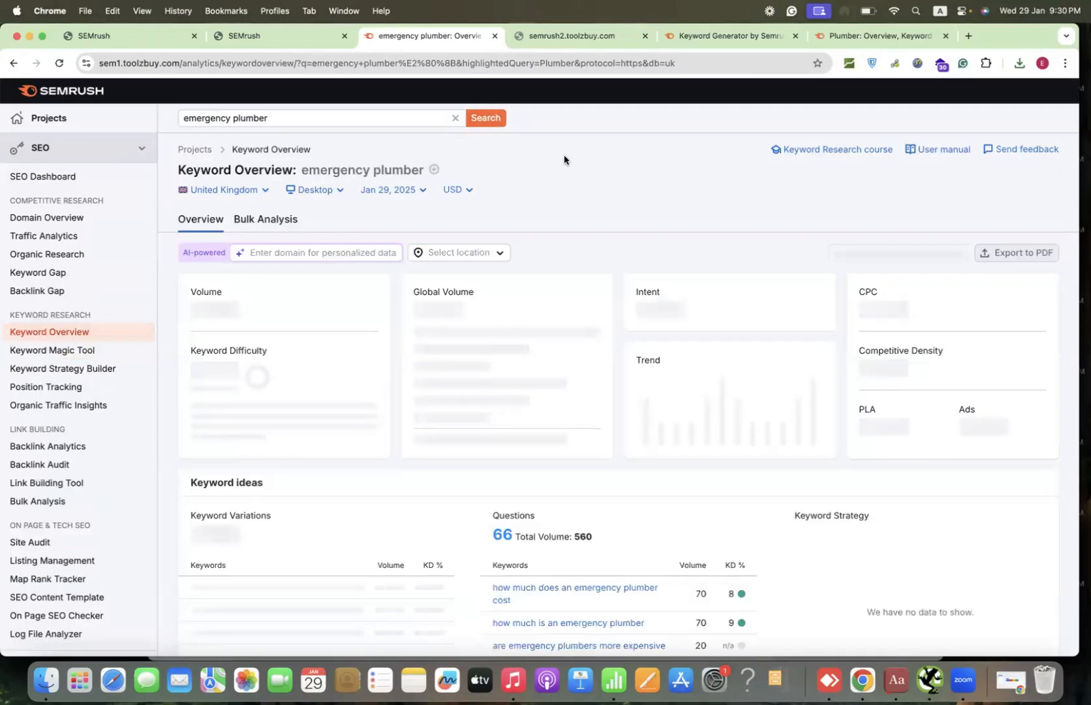
# Reload the "emergency plumber" Keyword Overview and set its location to London, England.
pyautogui.scroll(-2, 624, 209)
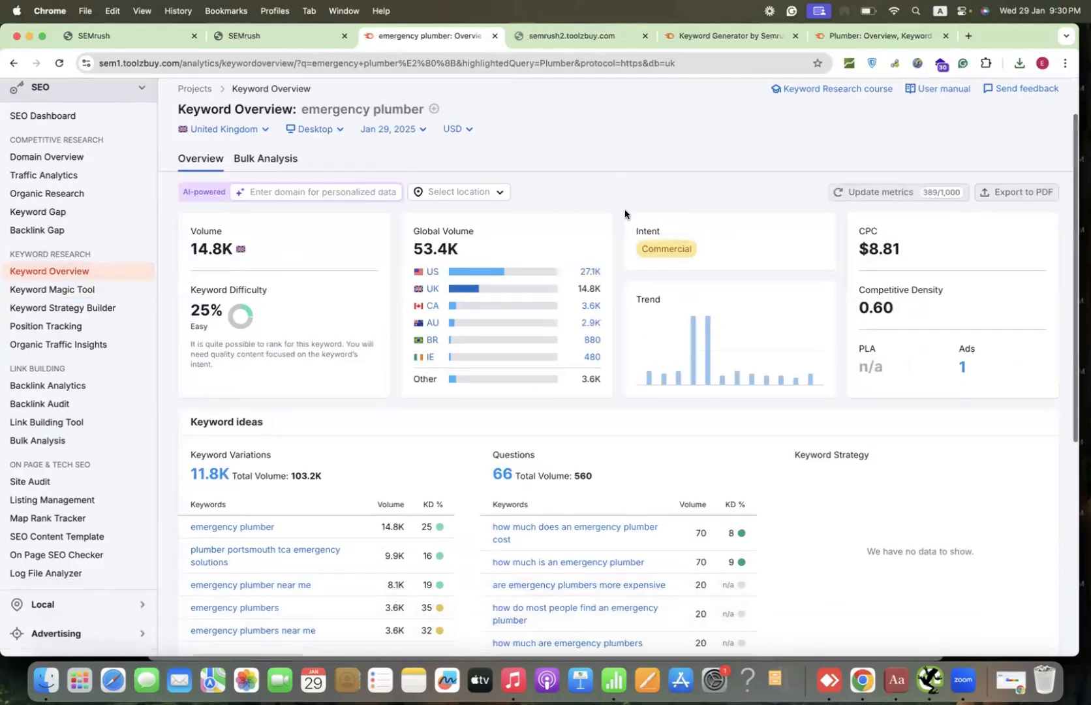
pyautogui.scroll(2, 343, 251)
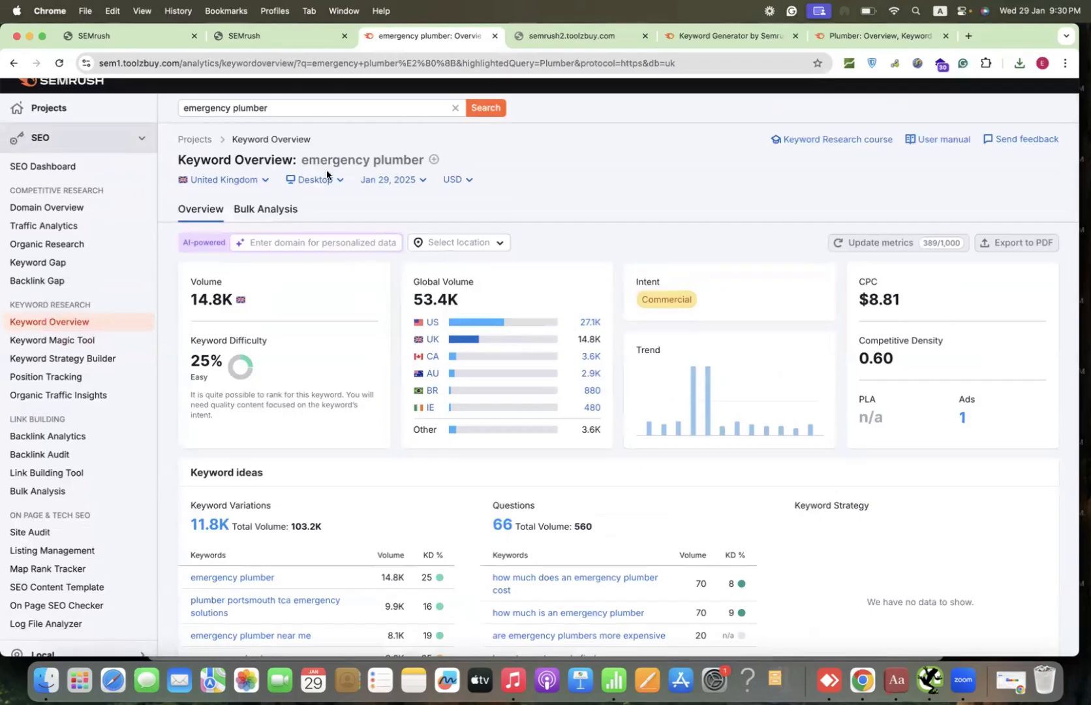
pyautogui.scroll(-1, 399, 346)
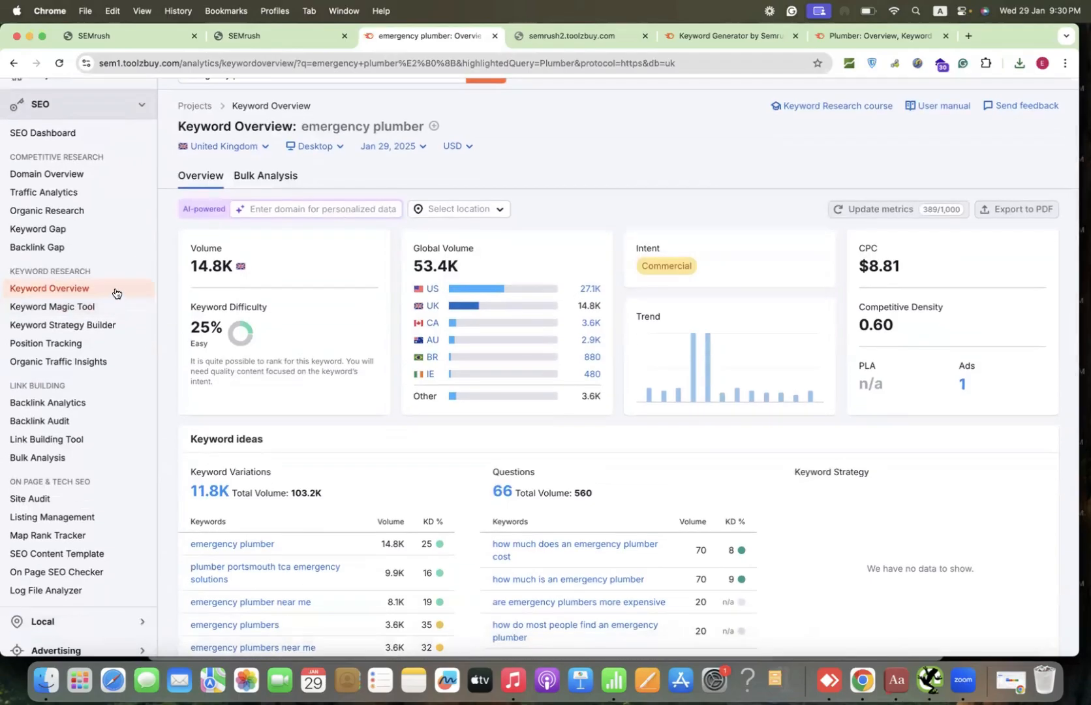
pyautogui.click(77, 289)
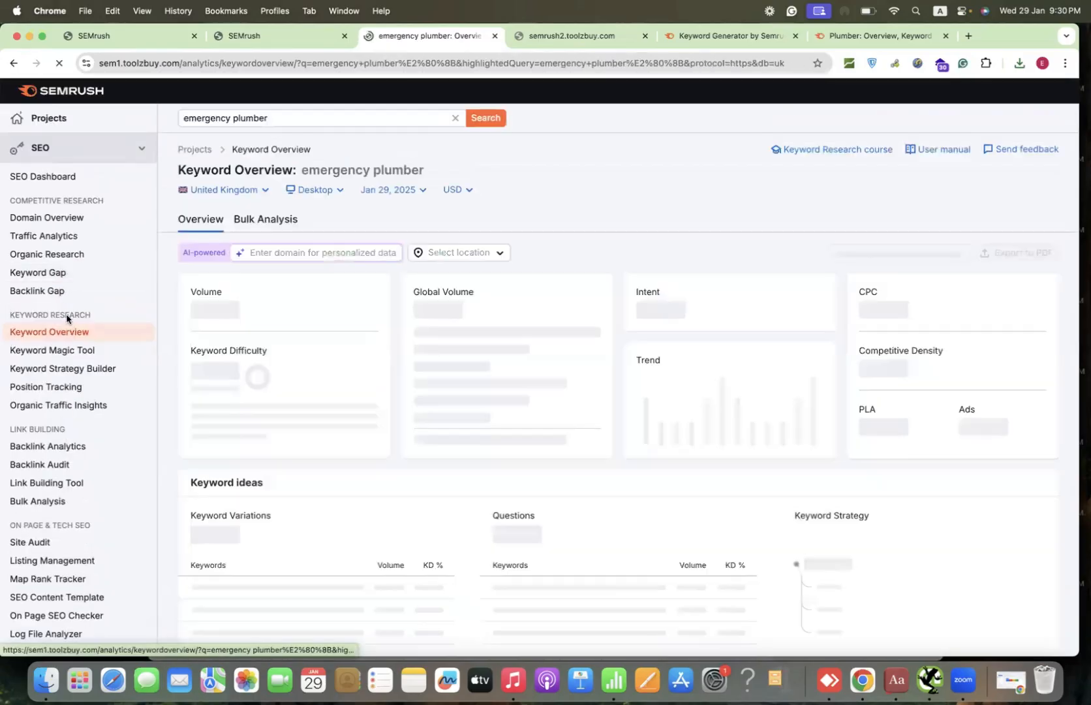
pyautogui.click(441, 254)
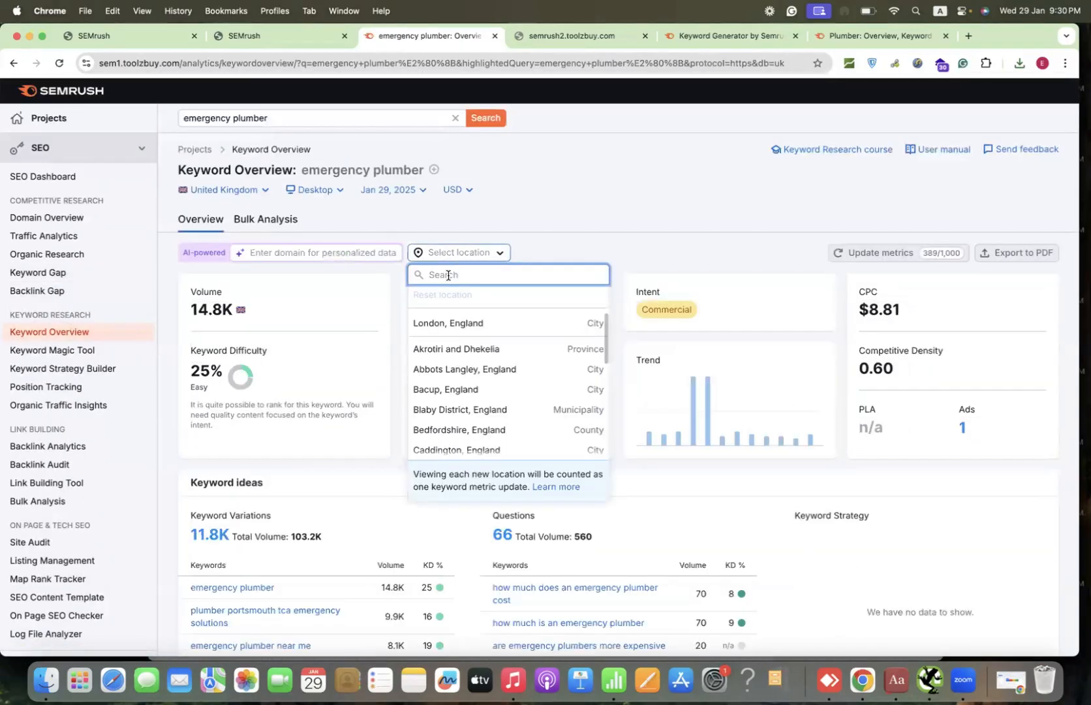
pyautogui.click(427, 322)
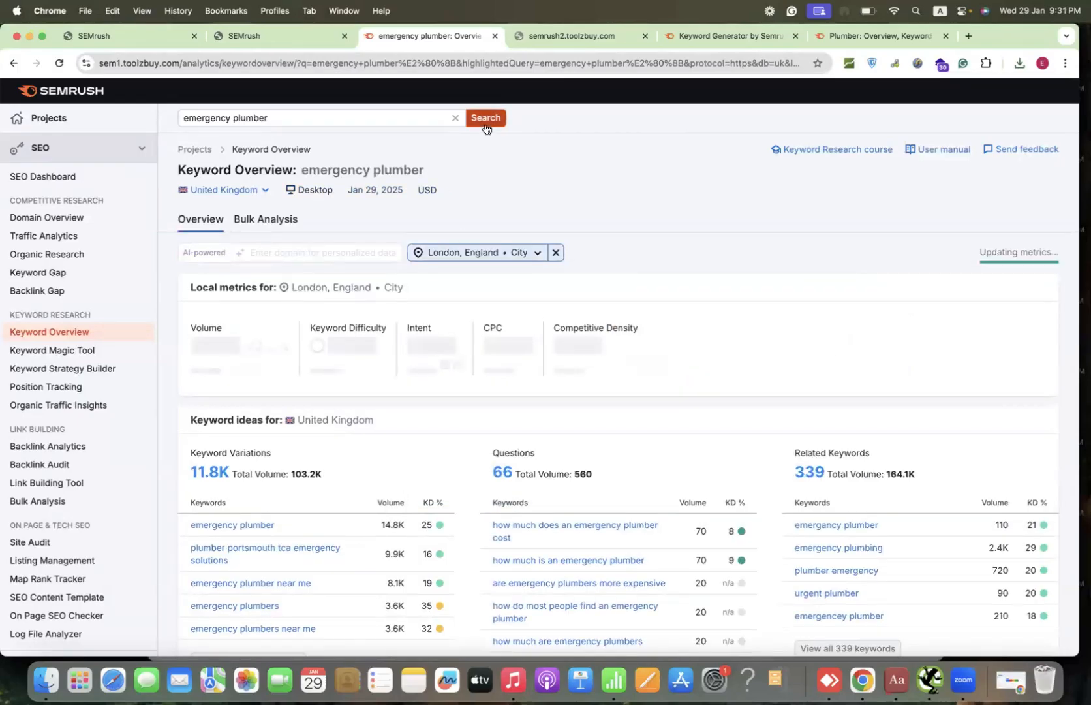
# Open the downloaded Plumber_broad-match_uk_2025-01-29 export in Numbers and widen the Keyword and Intent columns until their text is readable.
pyautogui.click(1024, 62)
pyautogui.click(932, 118)
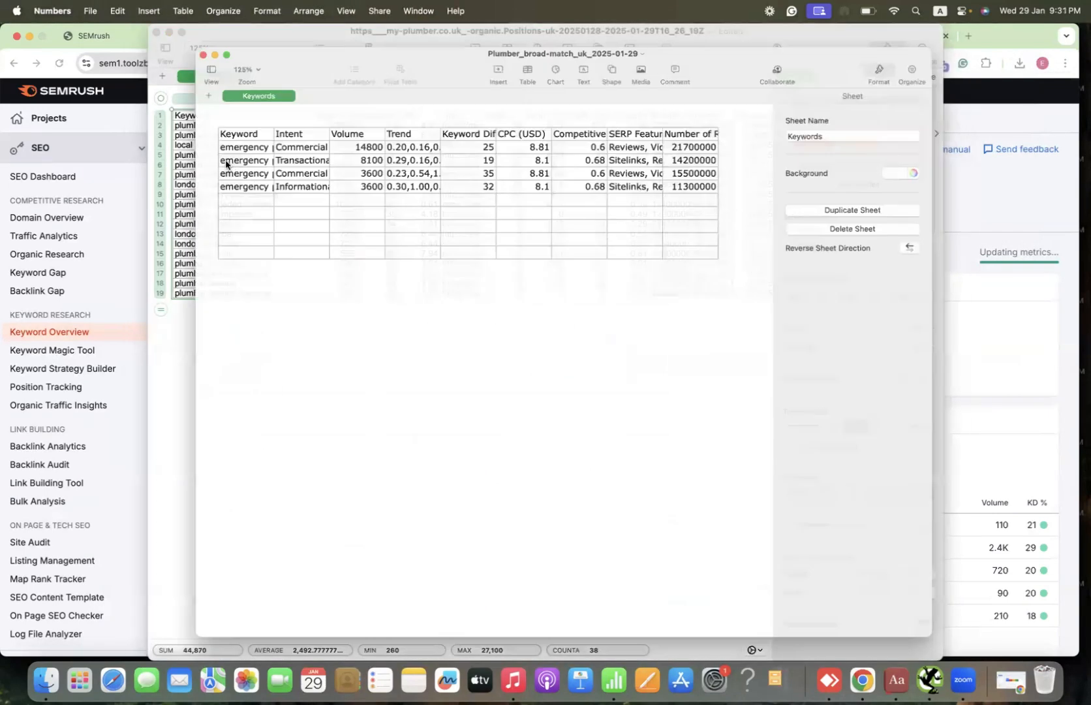
pyautogui.click(222, 147)
pyautogui.moveTo(248, 97); pyautogui.dragTo(514, 98)
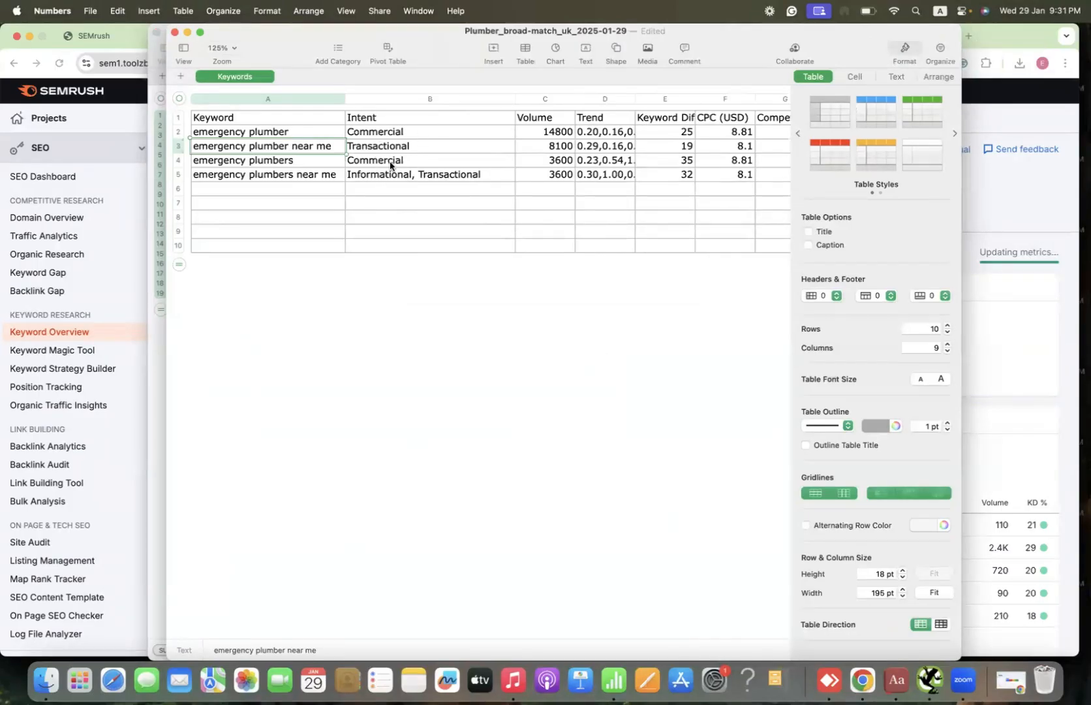
# Delete the Intent column so that Volume directly follows Keyword in the exported table.
pyautogui.click(383, 111)
pyautogui.click(386, 101)
pyautogui.rightClick(387, 99)
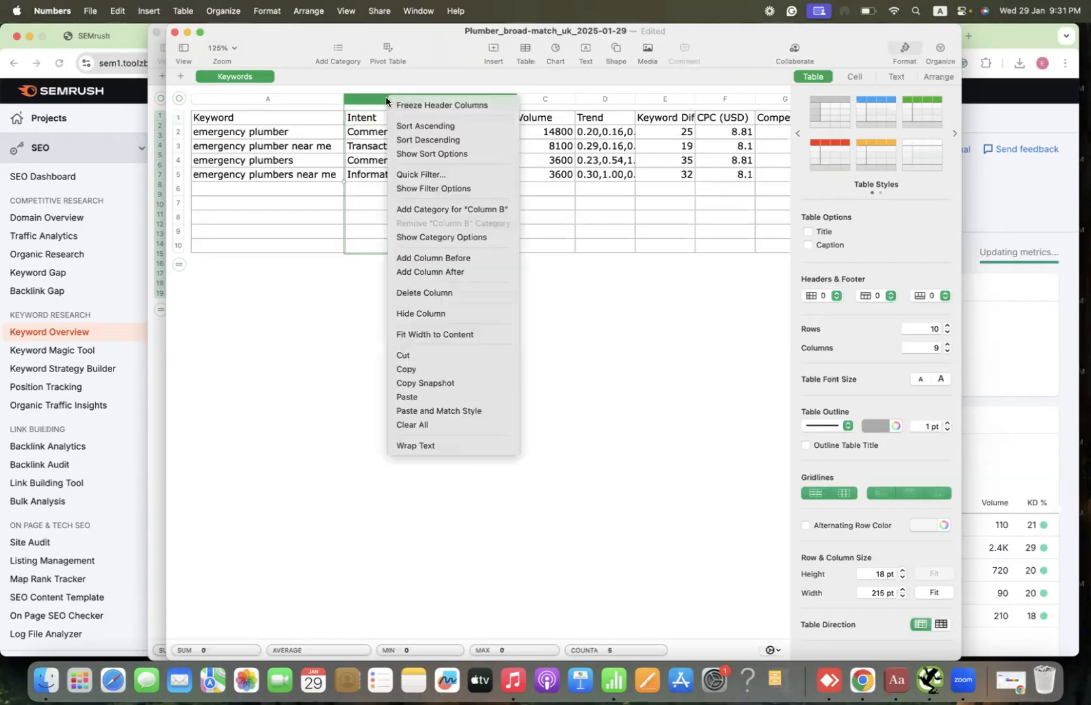
pyautogui.click(411, 295)
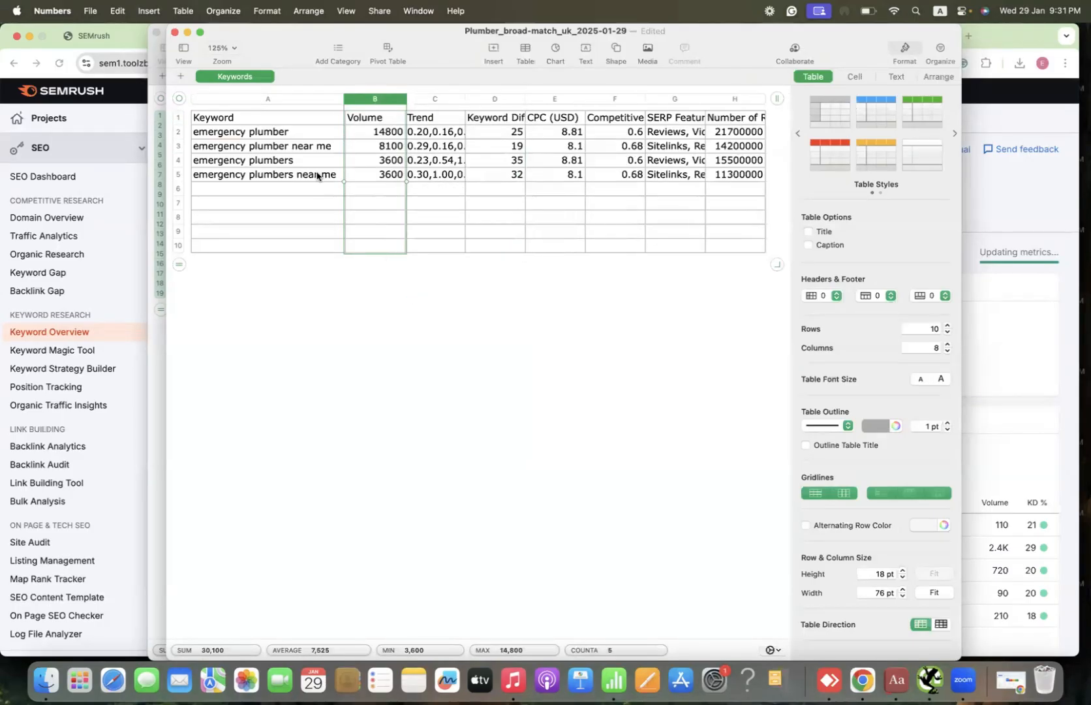
# Copy the four emergency plumber keywords with their volumes and switch to the Keyword Research sheet in the other Chrome profile.
pyautogui.click(287, 133)
pyautogui.moveTo(355, 143); pyautogui.dragTo(381, 183)
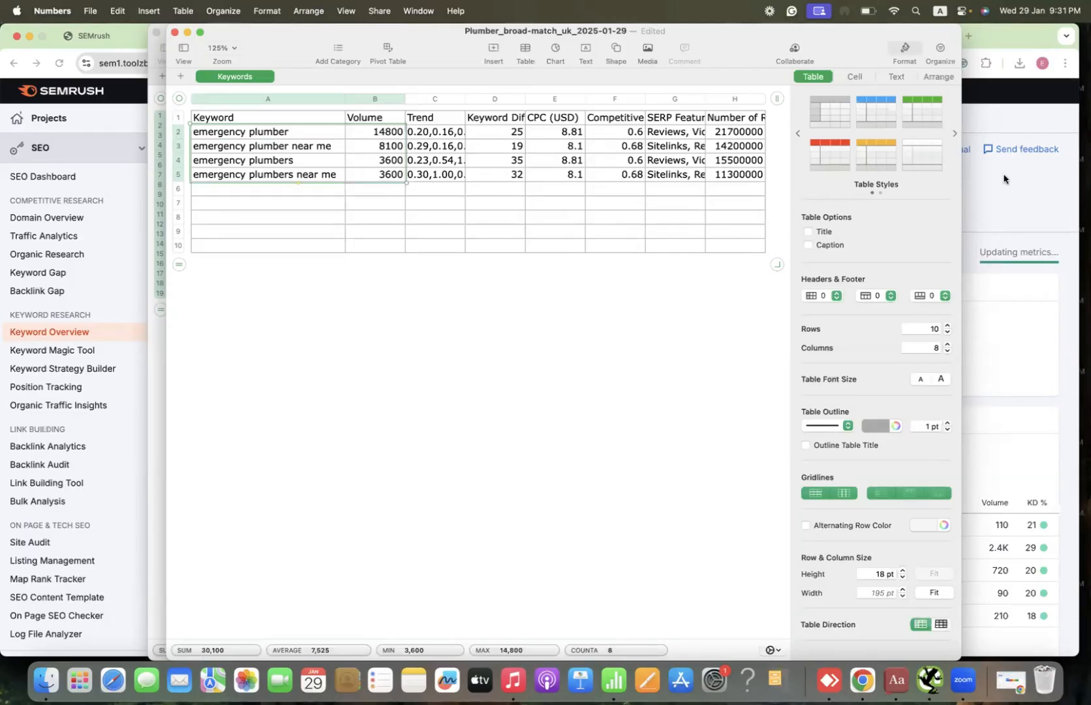
pyautogui.click(1041, 65)
pyautogui.click(896, 502)
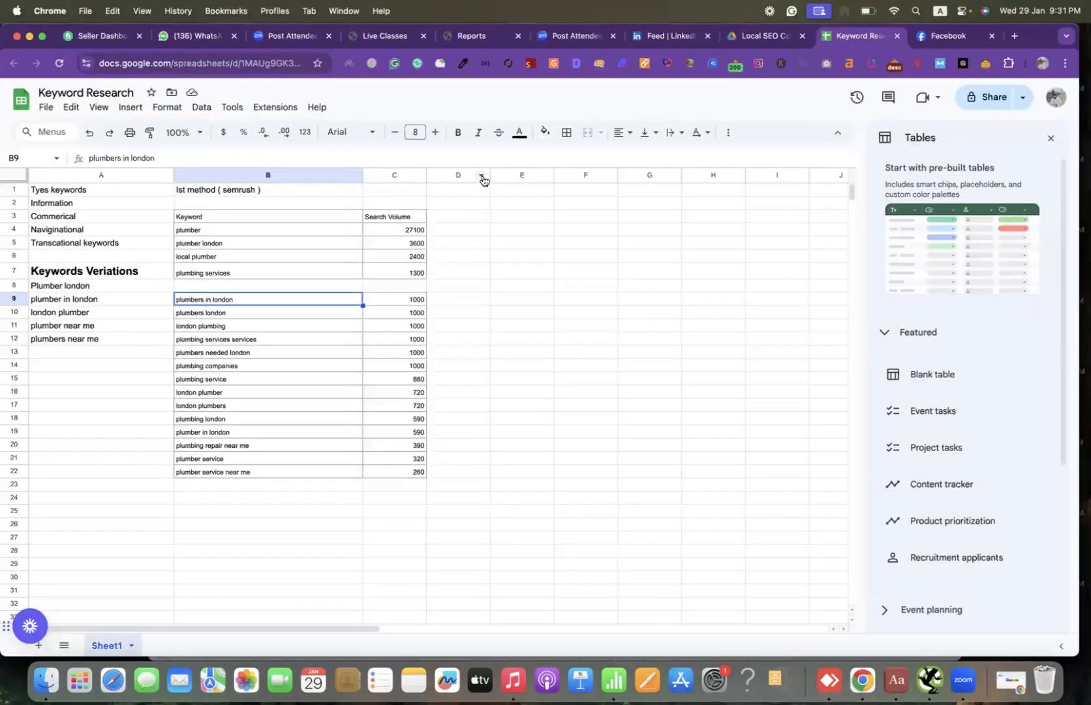
# Widen column D of the Keyword Research sheet and paste the emergency plumber keywords and volumes starting at D3.
pyautogui.moveTo(490, 175); pyautogui.dragTo(541, 175)
pyautogui.click(462, 214)
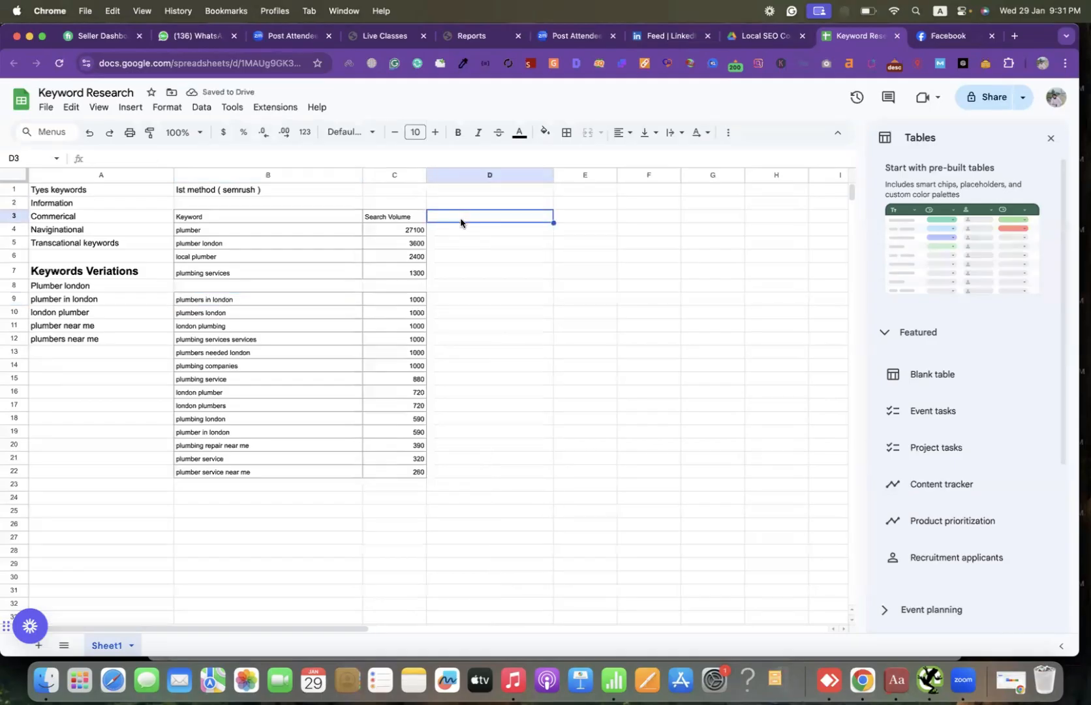
pyautogui.press('super+v')
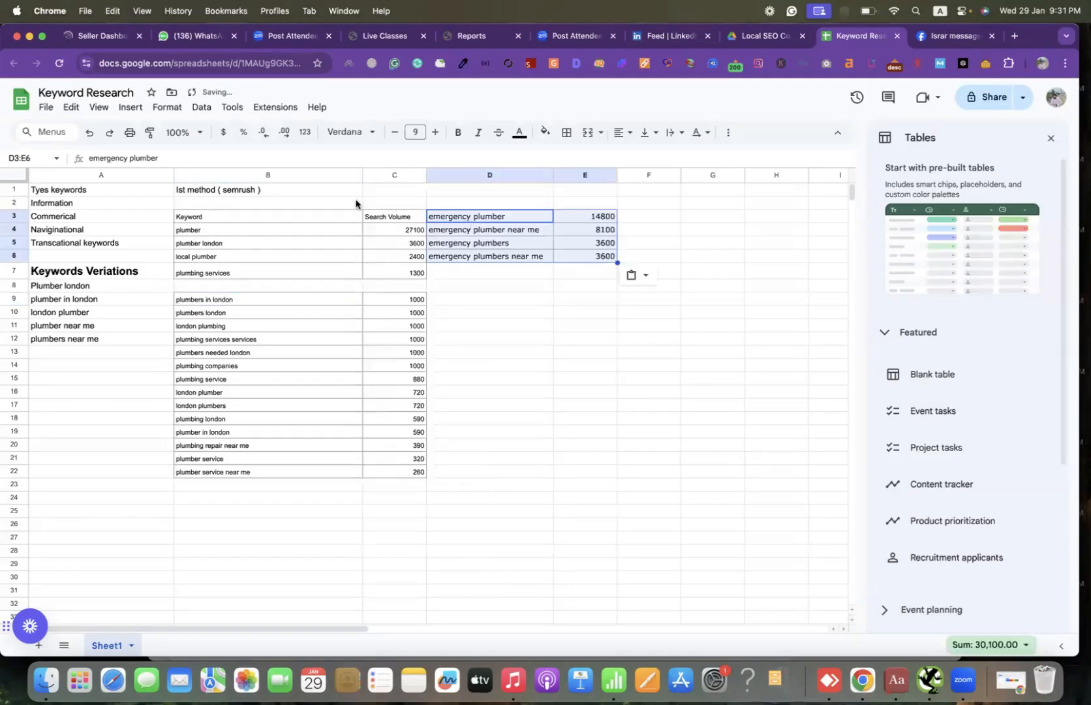
pyautogui.click(202, 205)
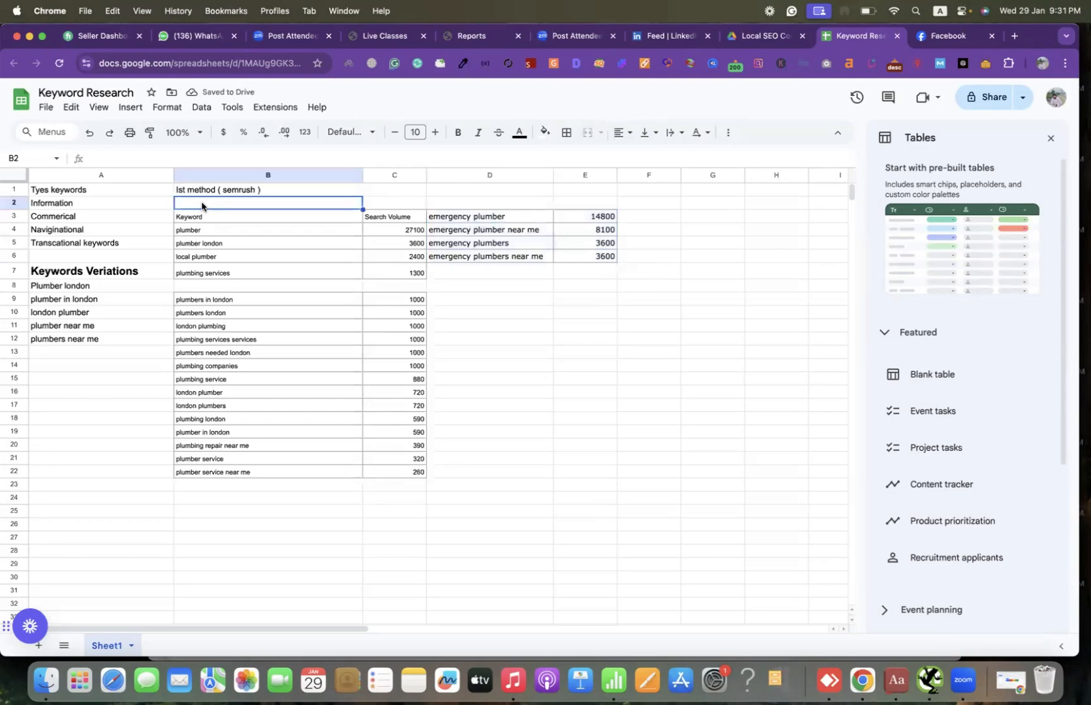
pyautogui.click(471, 203)
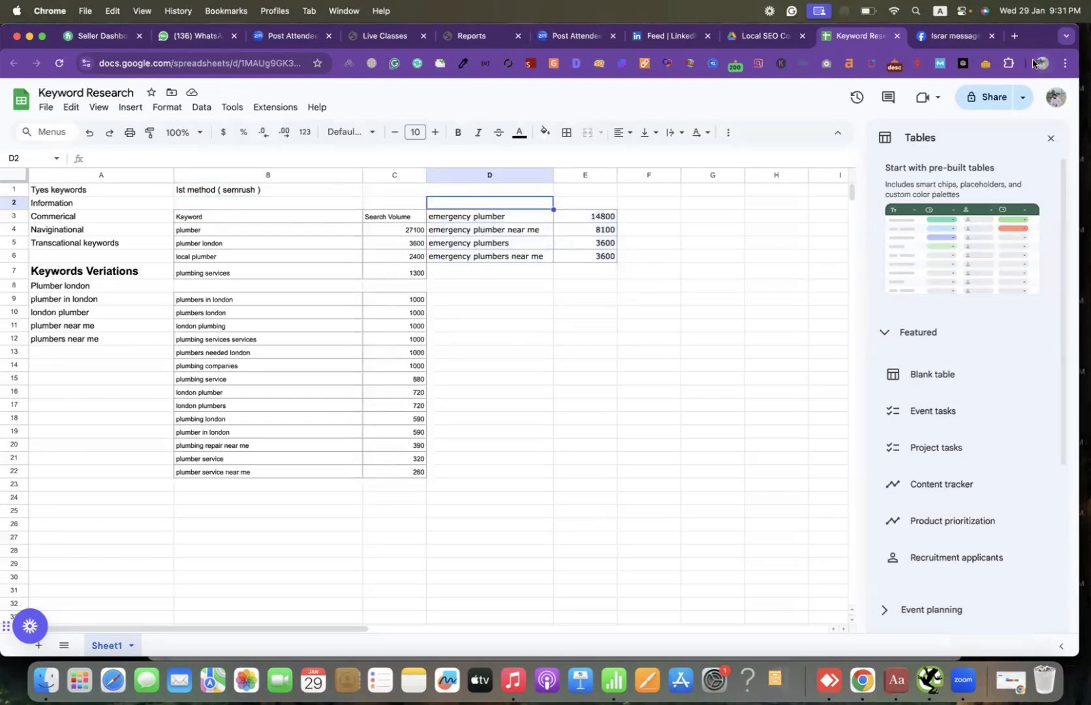
# Return to the SEMrush browser profile and review the London metrics and top-ranking pages for "emergency plumber".
pyautogui.click(1042, 63)
pyautogui.click(884, 463)
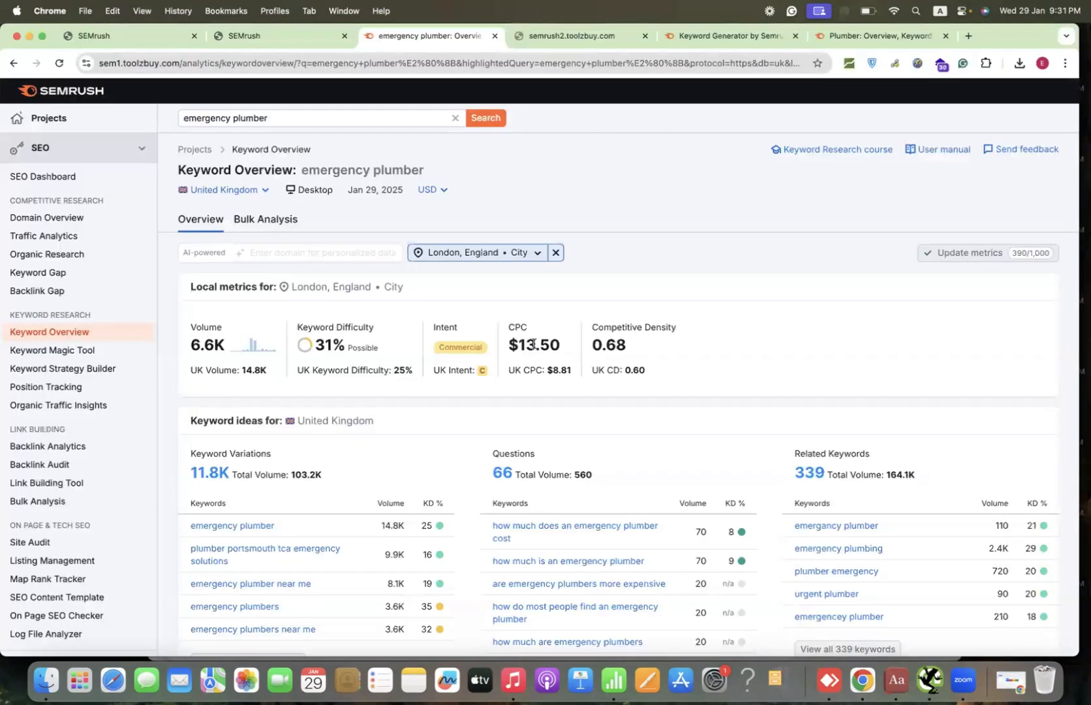
pyautogui.scroll(-1, 534, 344)
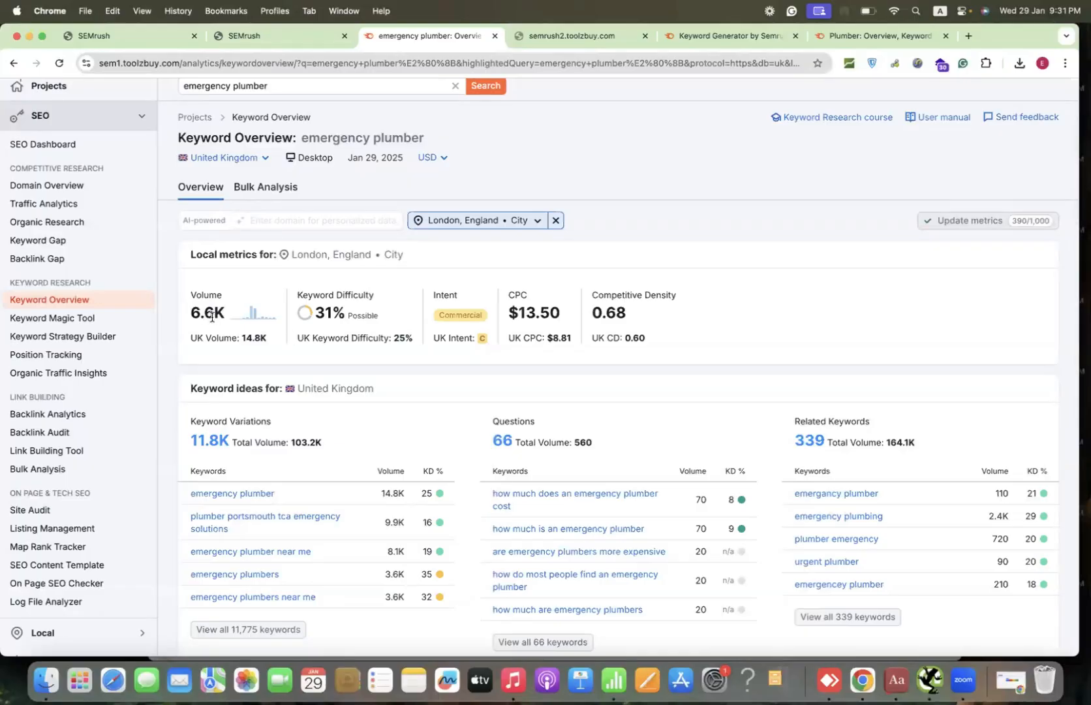
pyautogui.scroll(-4, 212, 317)
pyautogui.scroll(-7, 211, 319)
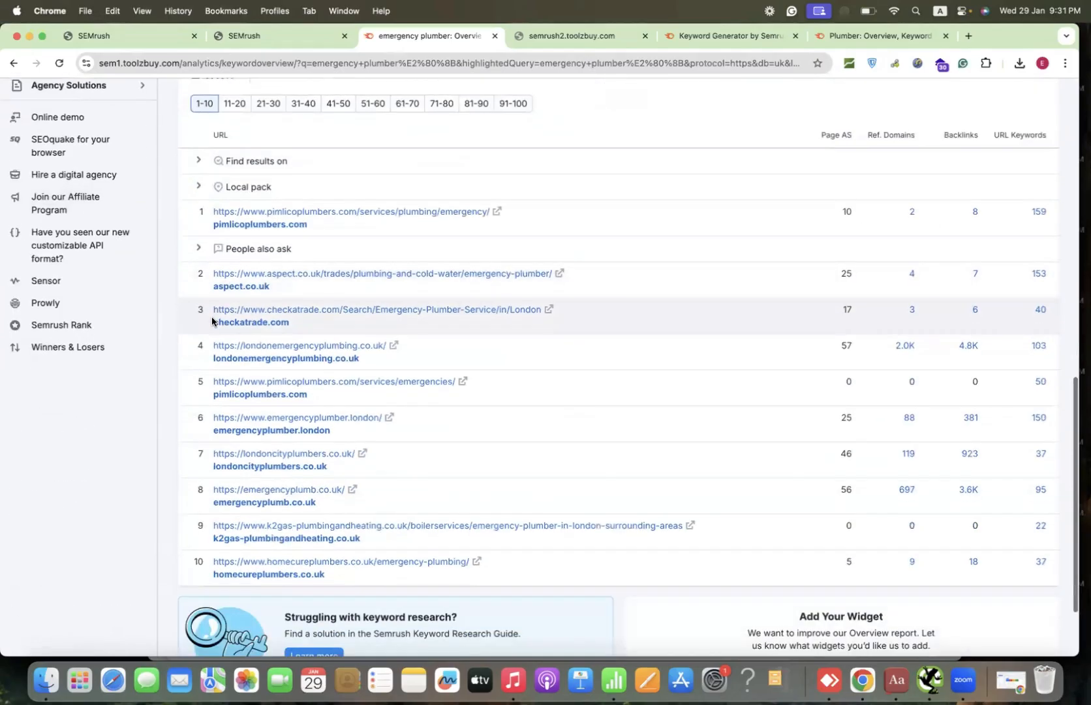